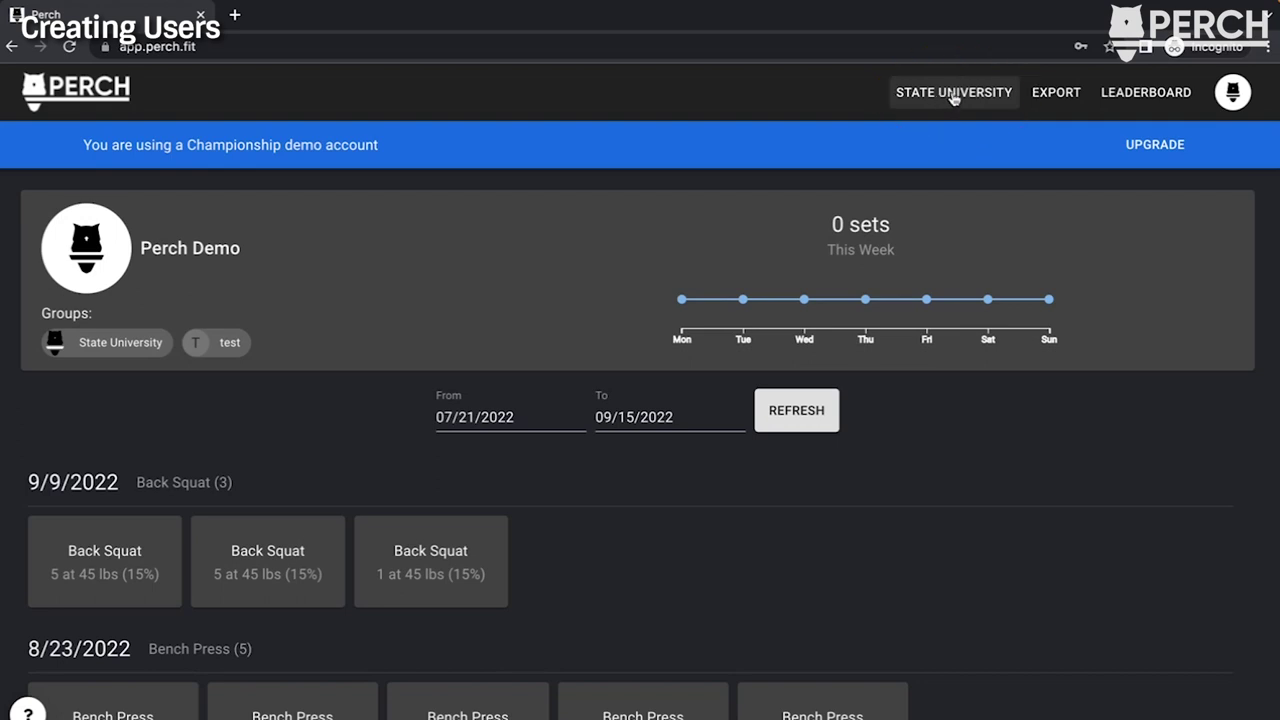
# - Open the State University organization's user management page
pyautogui.click(953, 95)
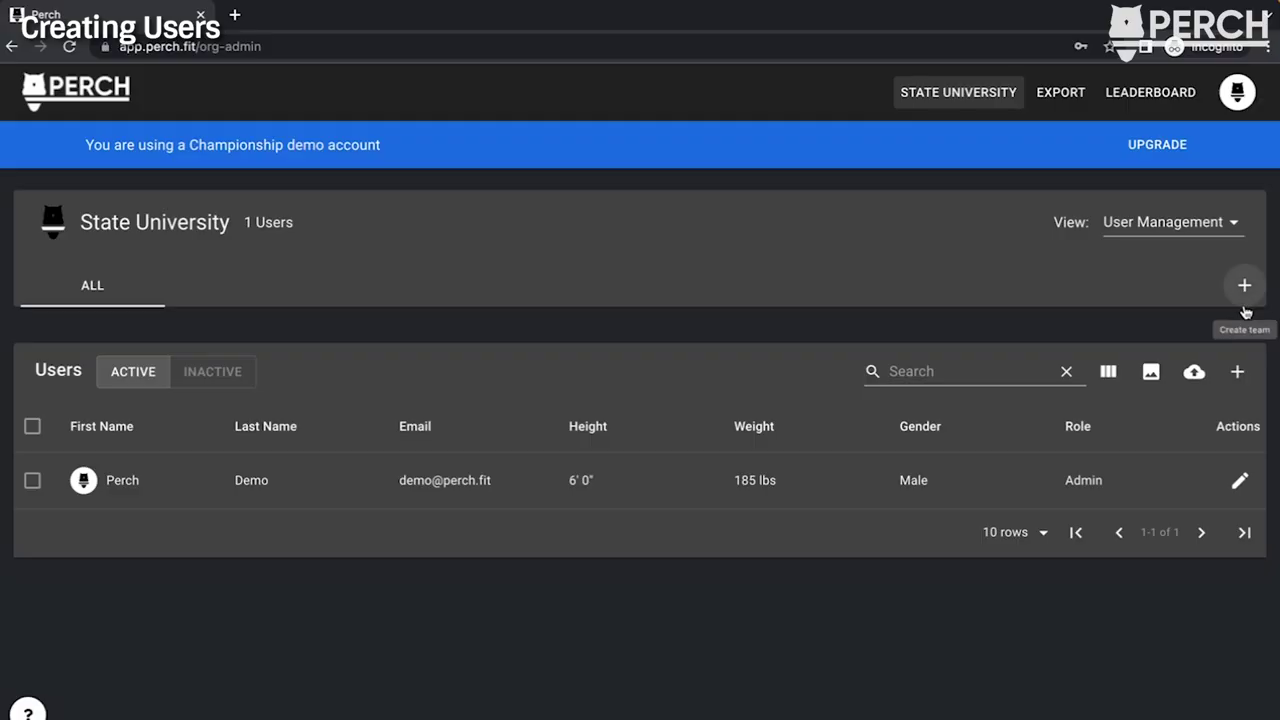
pyautogui.click(1238, 374)
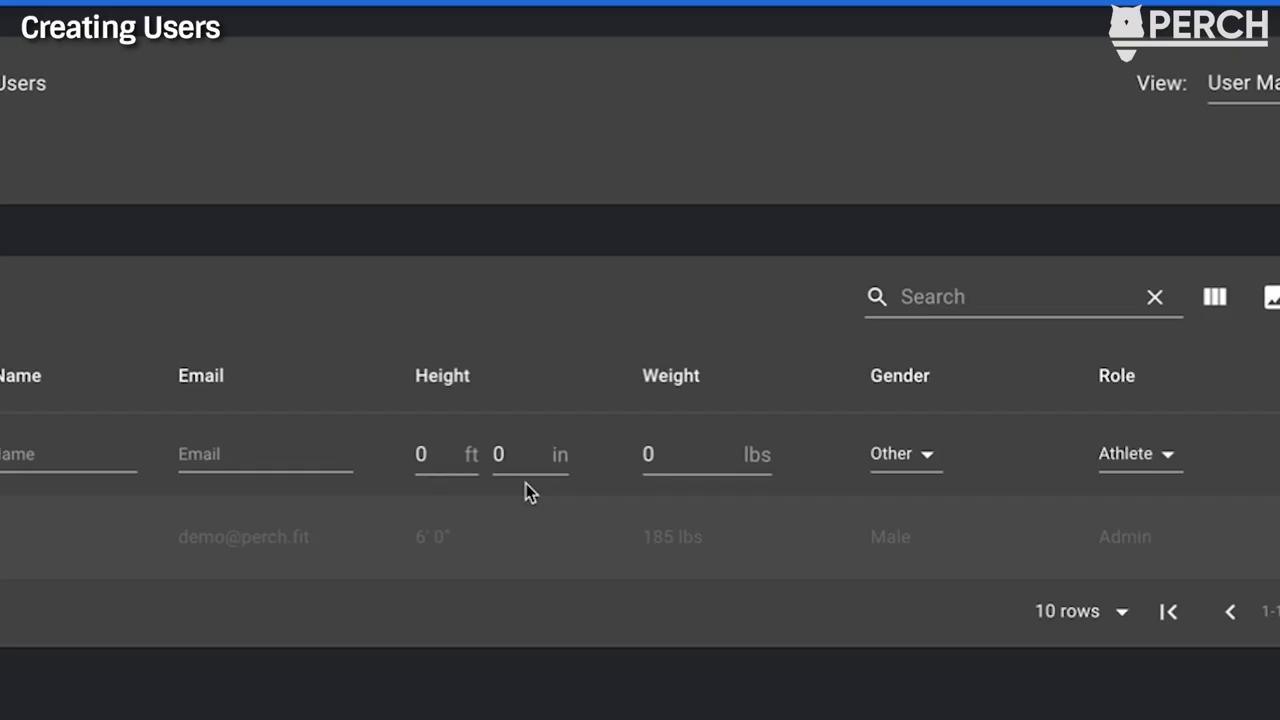
pyautogui.click(469, 458)
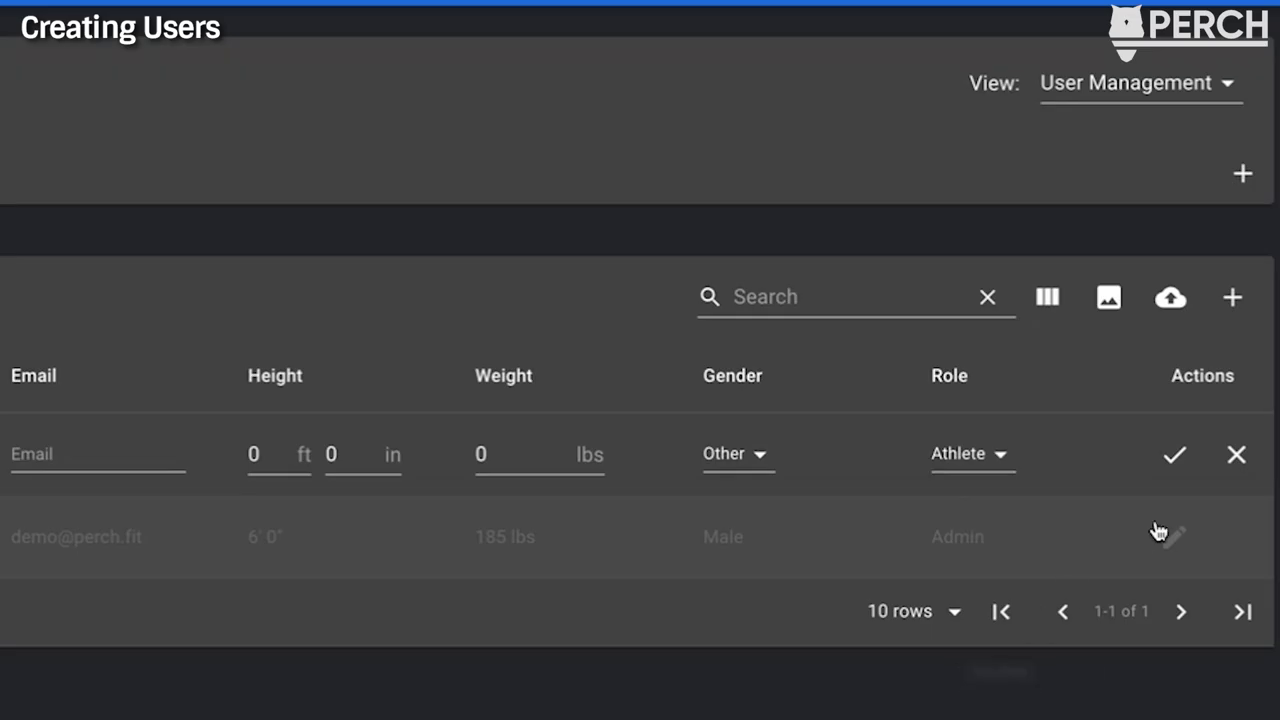
pyautogui.click(1237, 457)
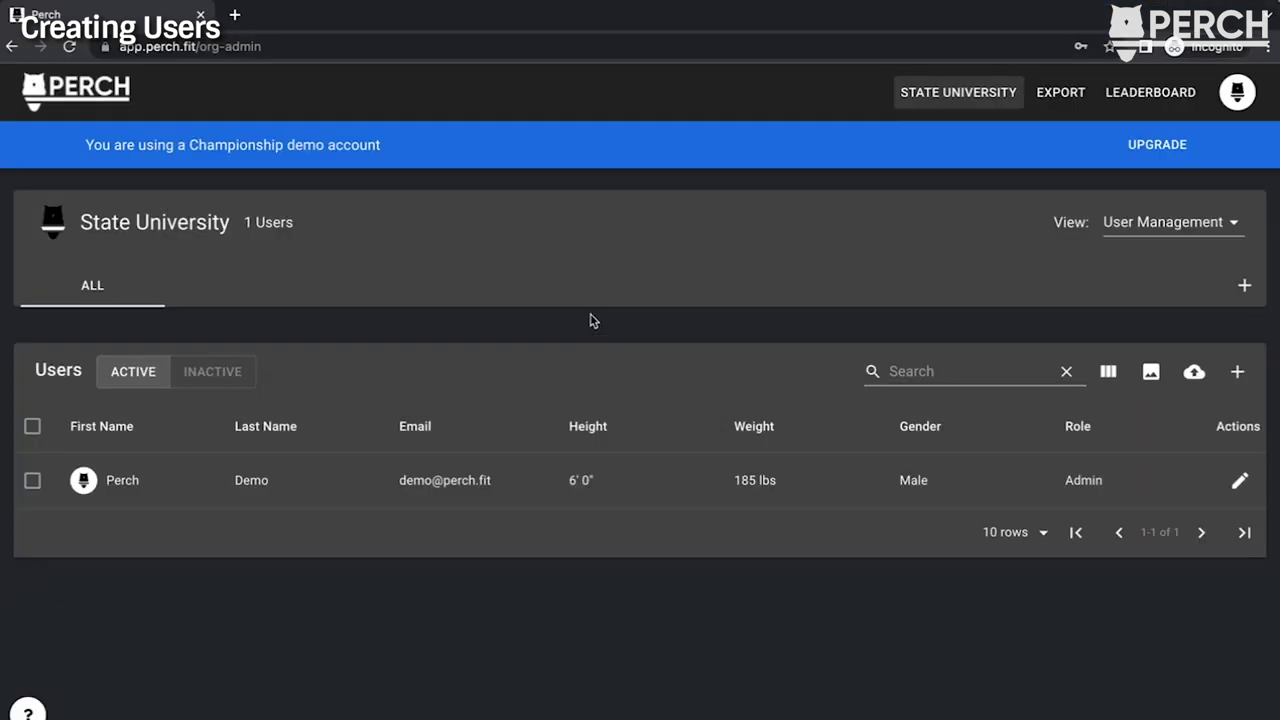
# - Download the CSV template for creating users in bulk from the User Upload Tool
pyautogui.click(1195, 375)
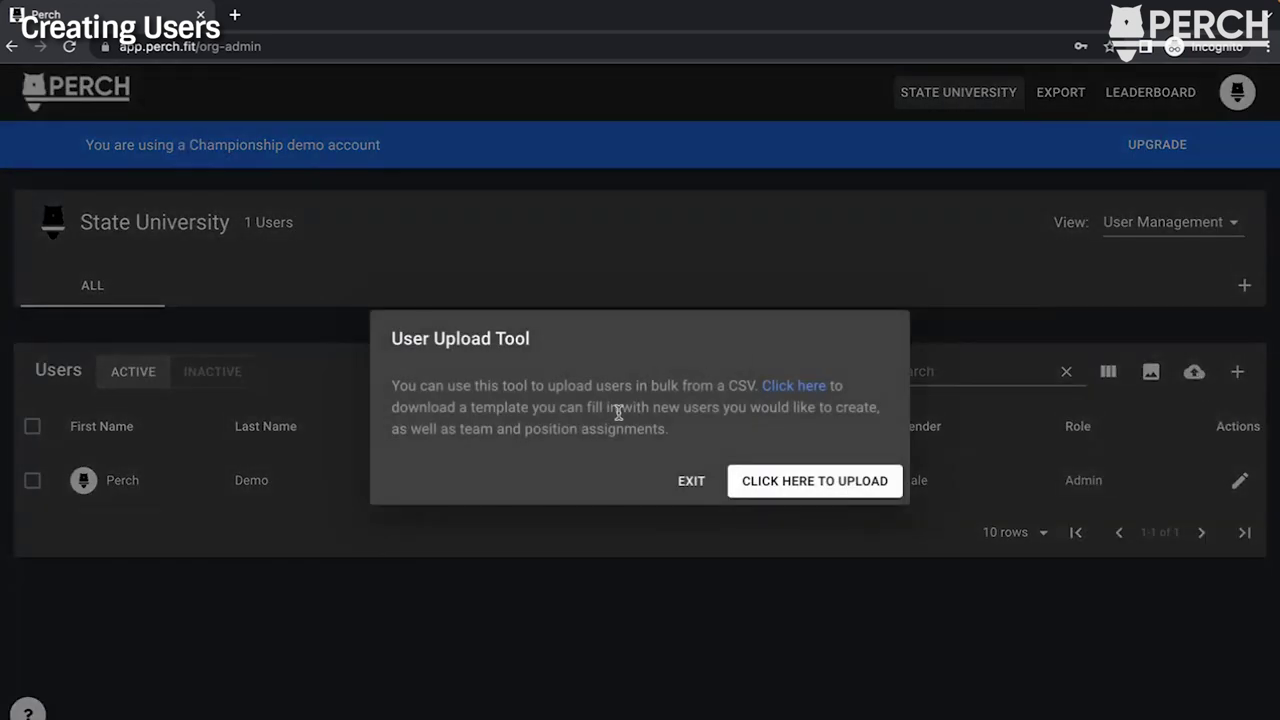
pyautogui.click(789, 389)
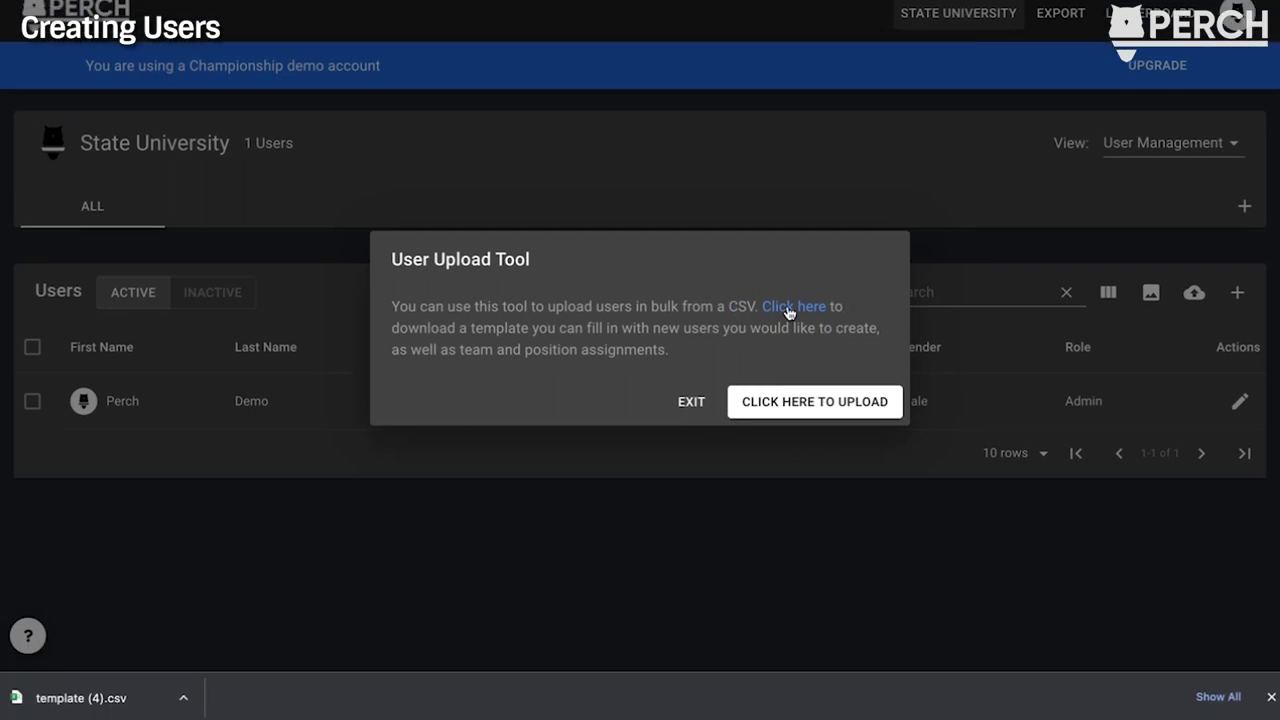
pyautogui.click(789, 313)
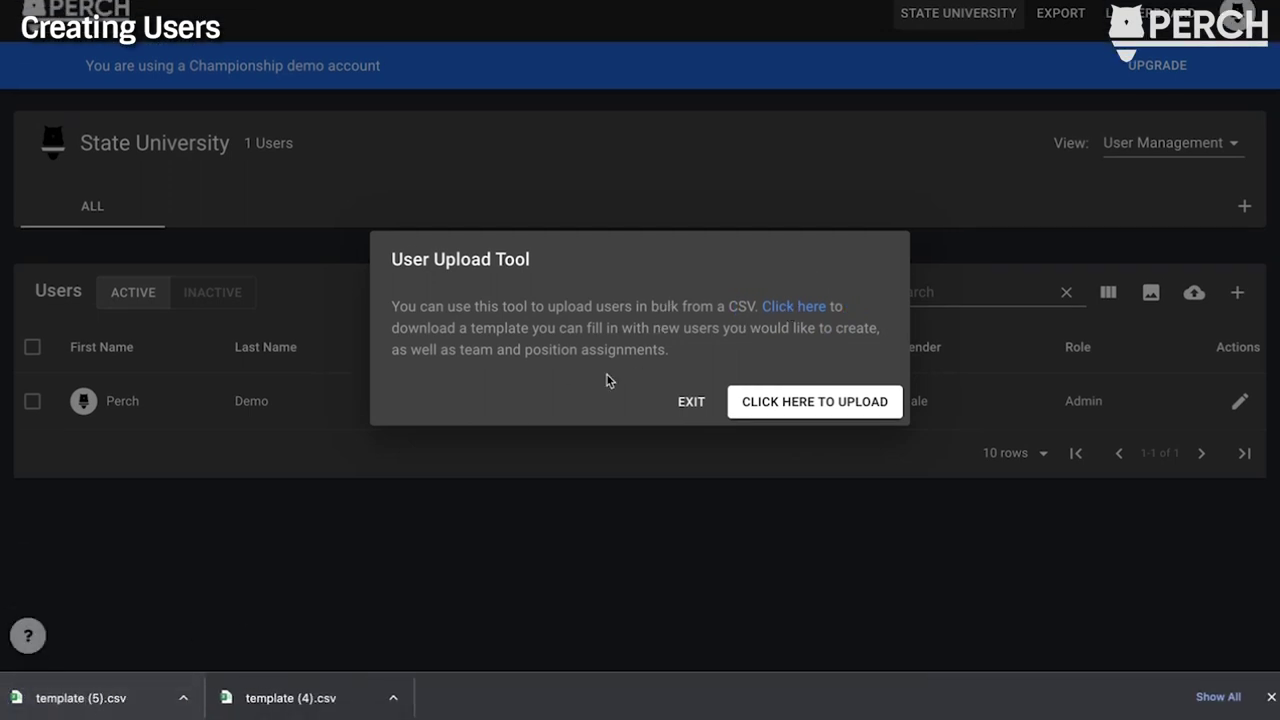
# - Upload template (3).csv from the Desktop and confirm the import of its users and the Basketball team
pyautogui.click(833, 404)
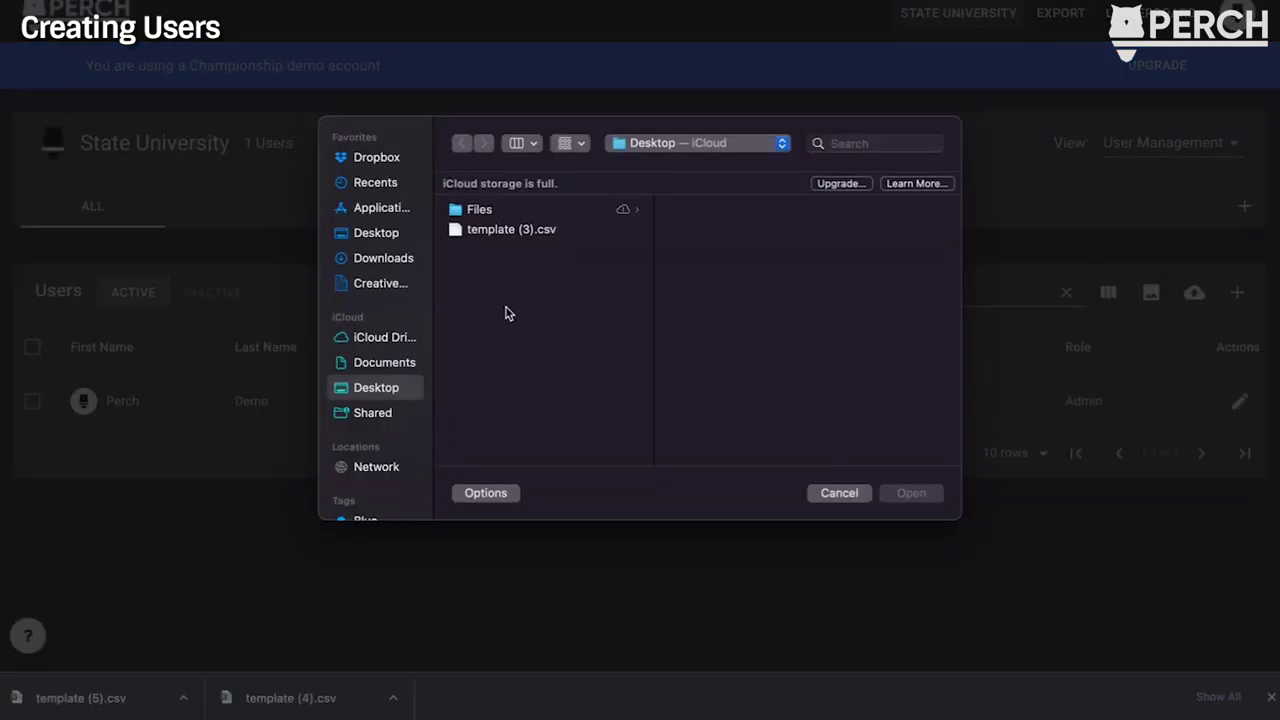
pyautogui.click(515, 233)
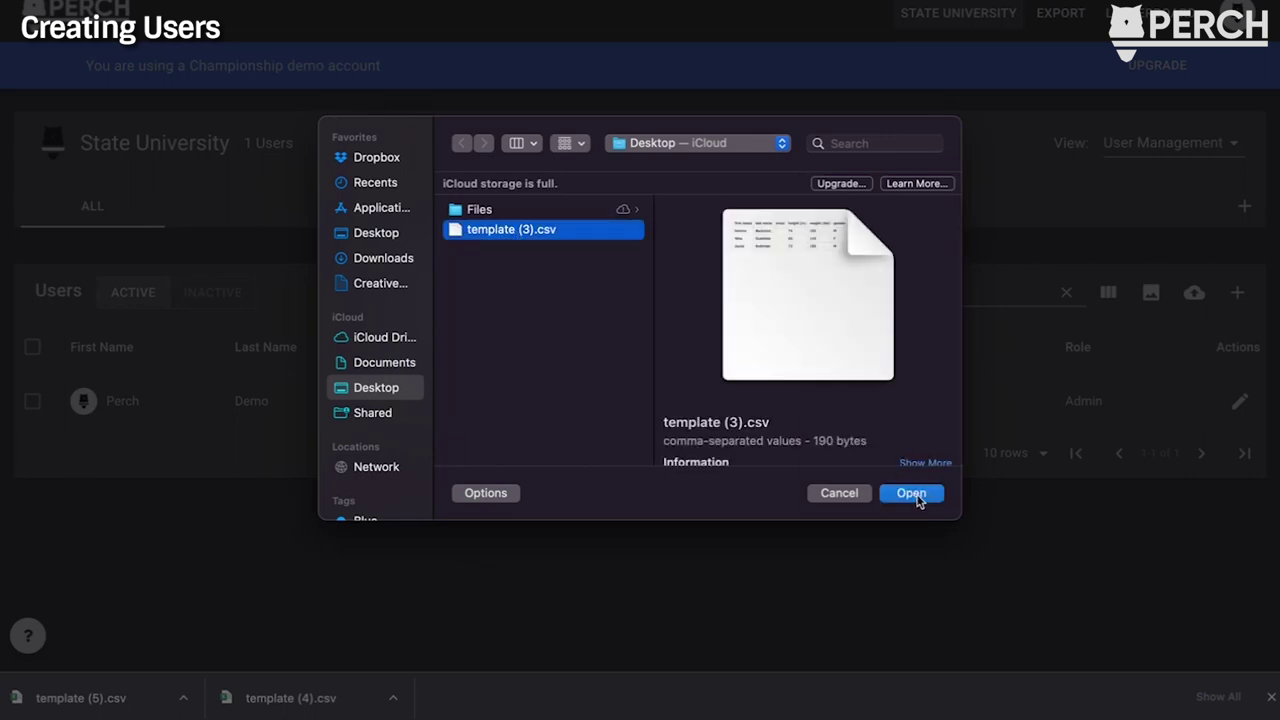
pyautogui.click(912, 494)
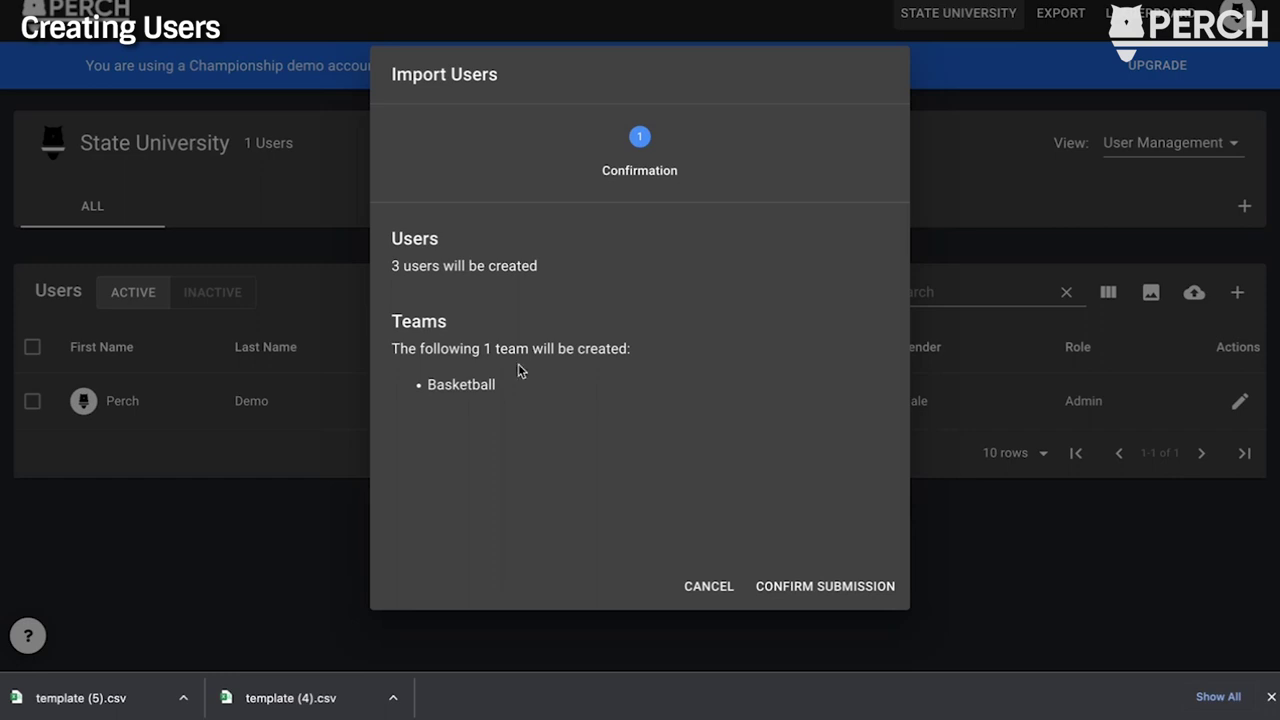
pyautogui.click(815, 588)
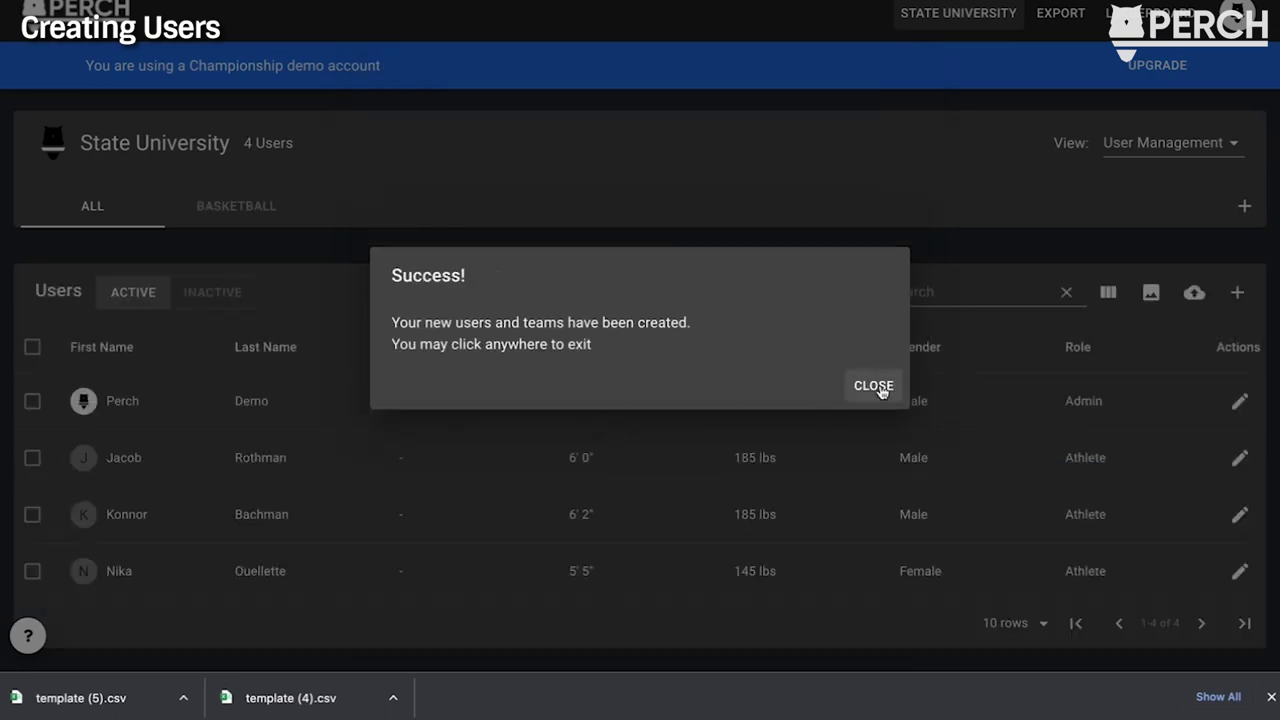
pyautogui.click(874, 386)
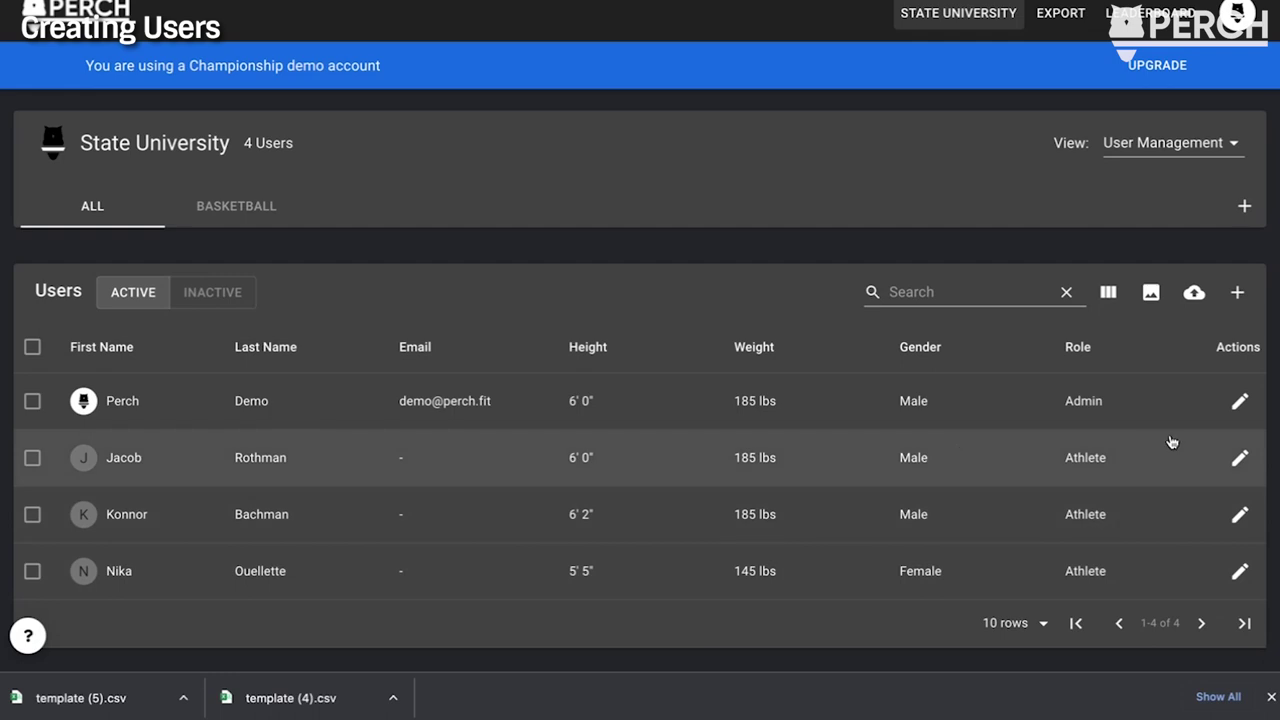
pyautogui.click(1240, 462)
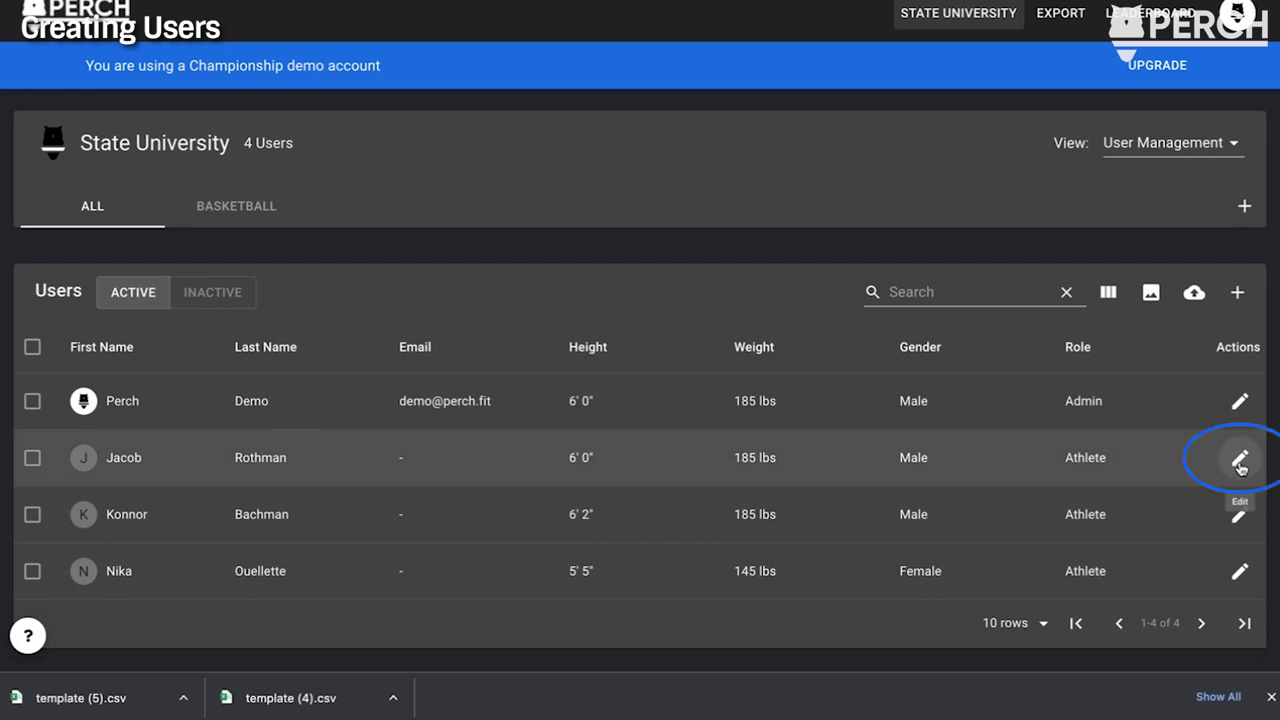
pyautogui.click(1240, 460)
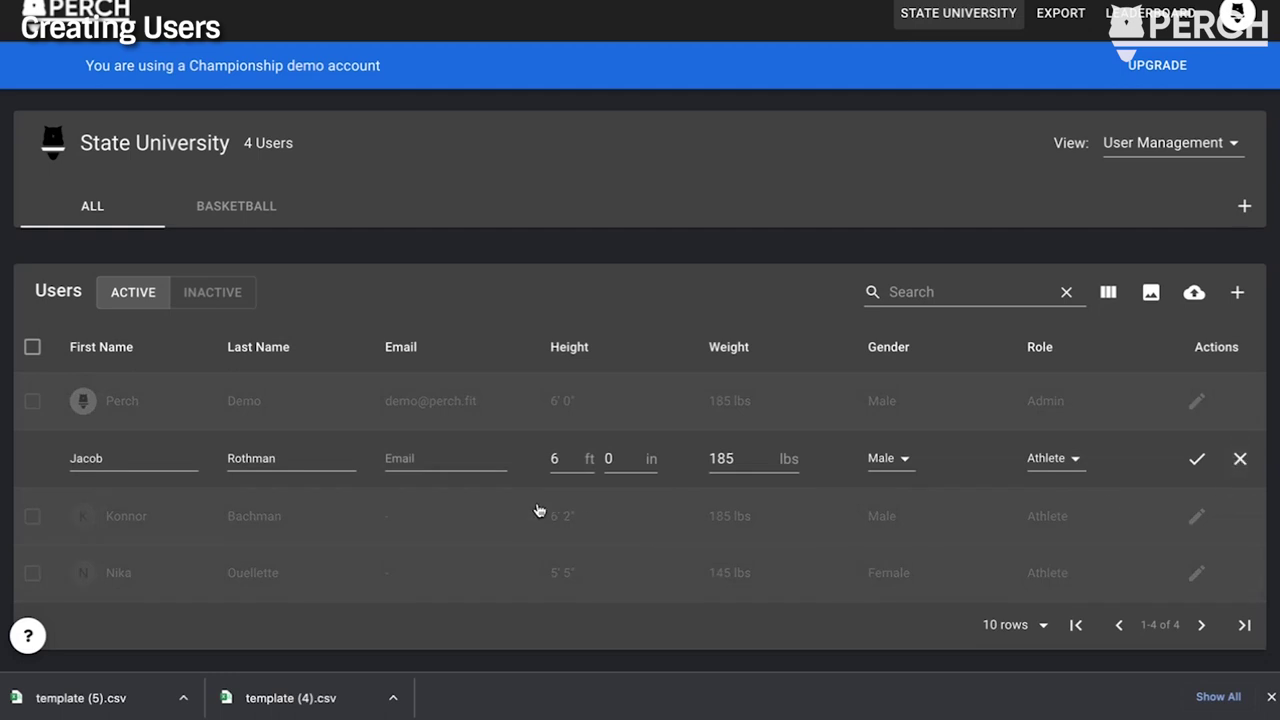
pyautogui.click(1240, 458)
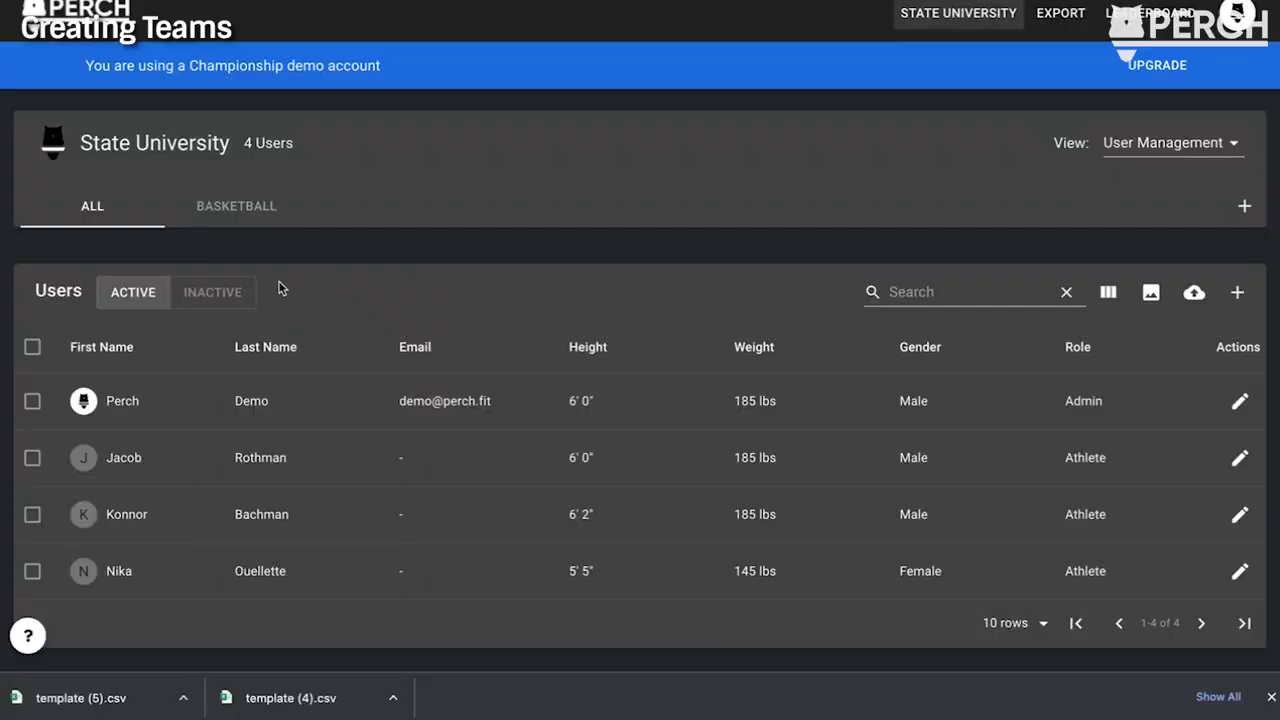
pyautogui.click(33, 460)
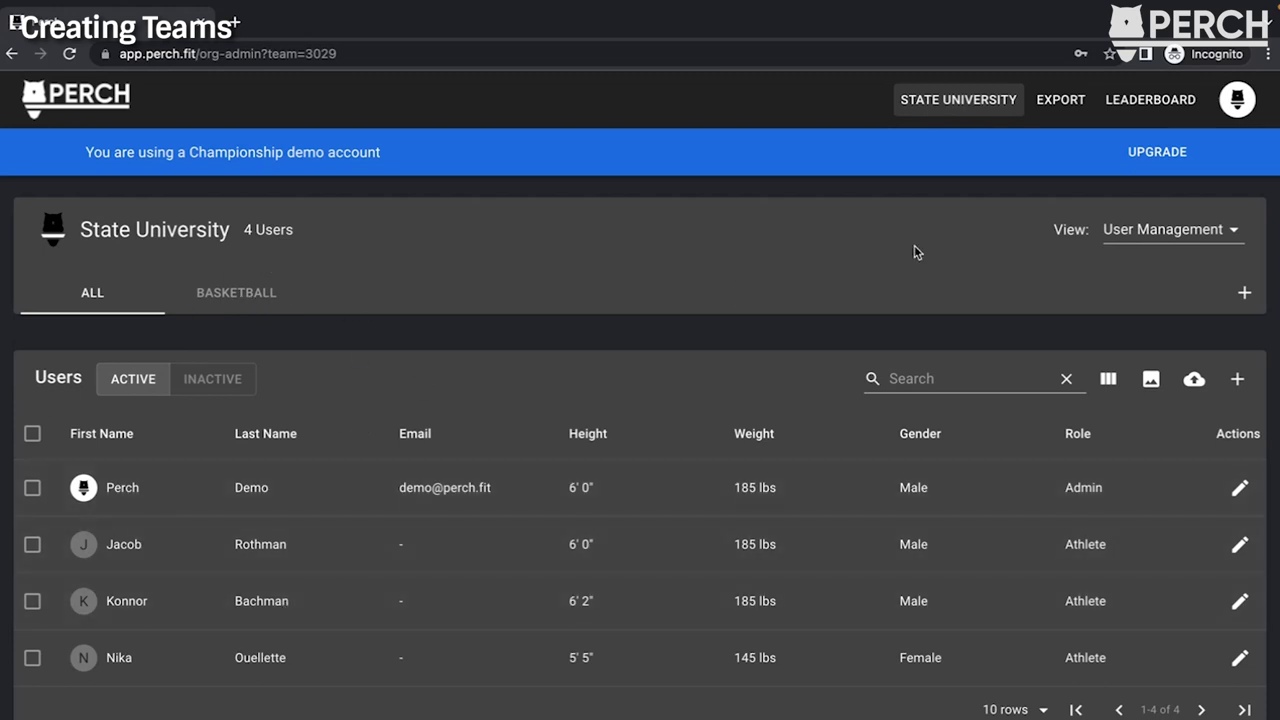
# - Create a new team named Softball and add all four existing users to it
pyautogui.click(1245, 297)
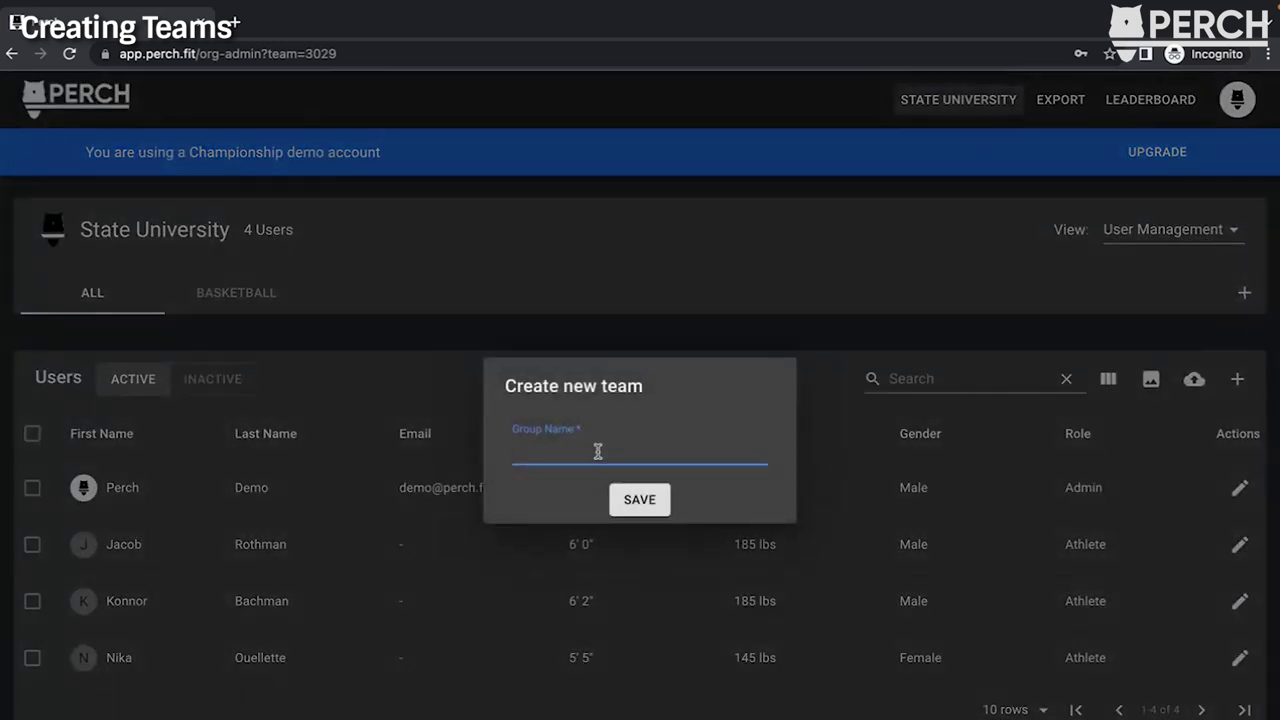
pyautogui.write('S')
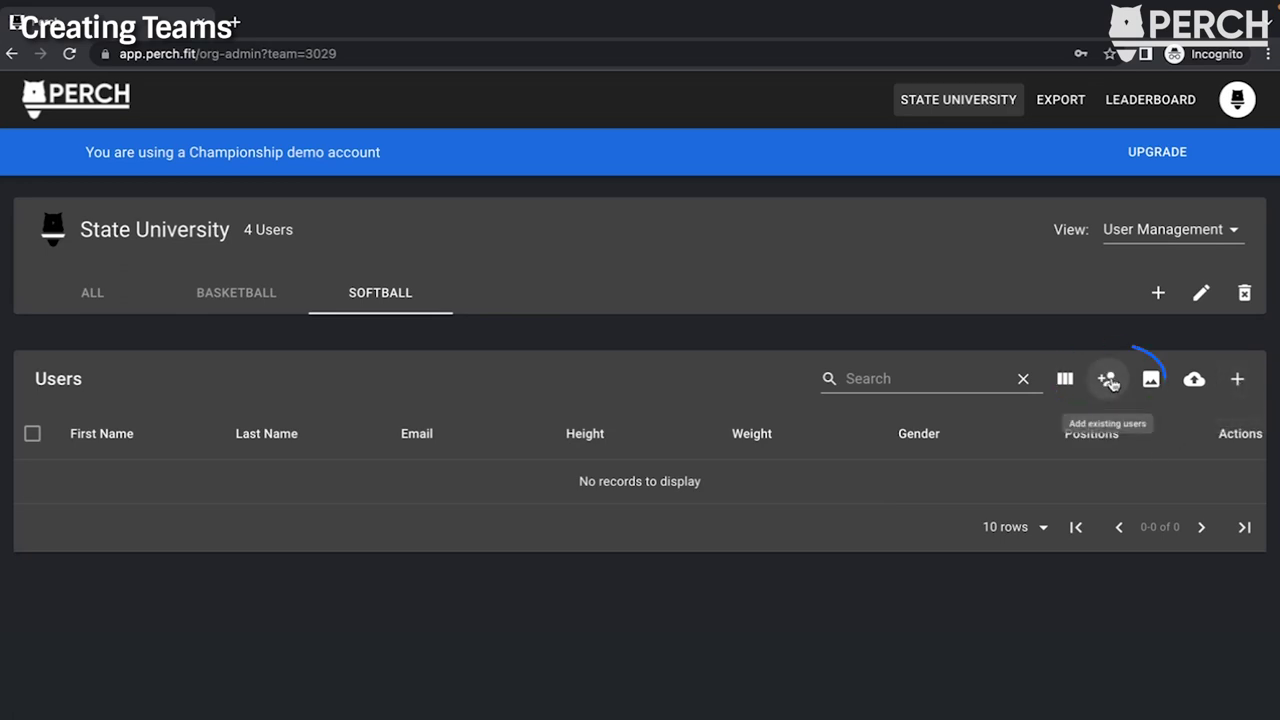
pyautogui.click(1107, 381)
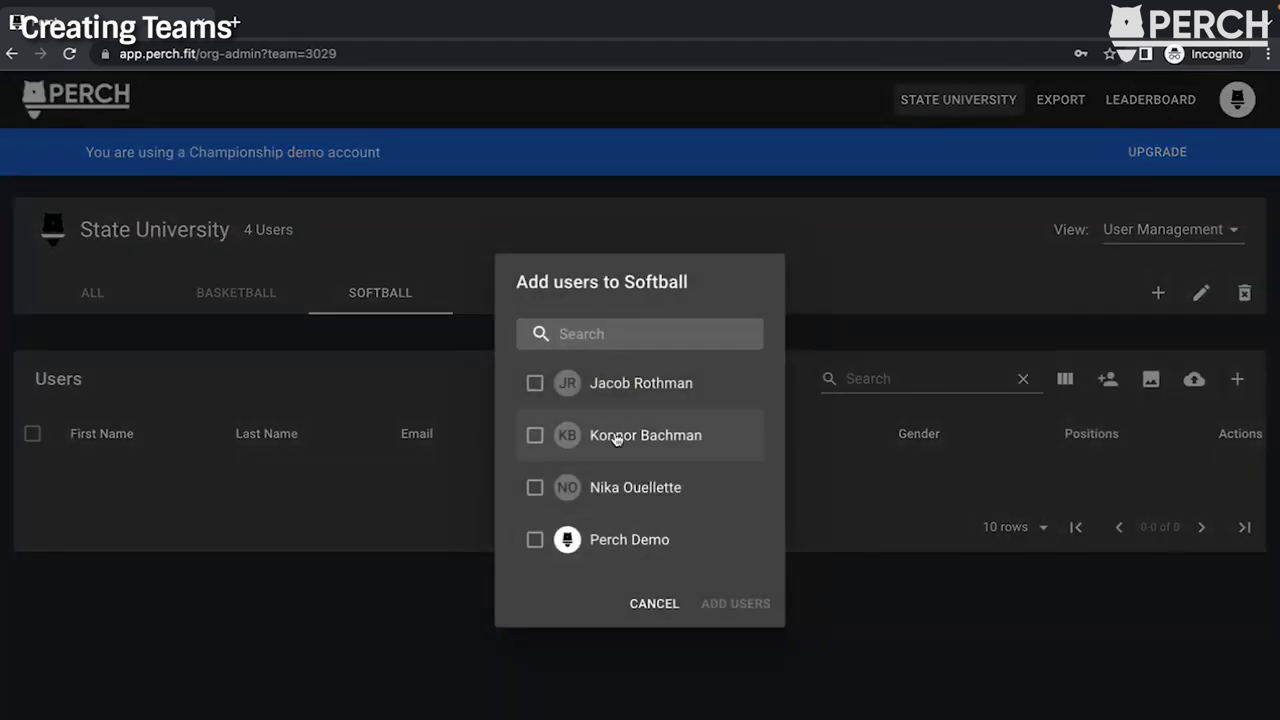
pyautogui.click(535, 383)
pyautogui.click(535, 435)
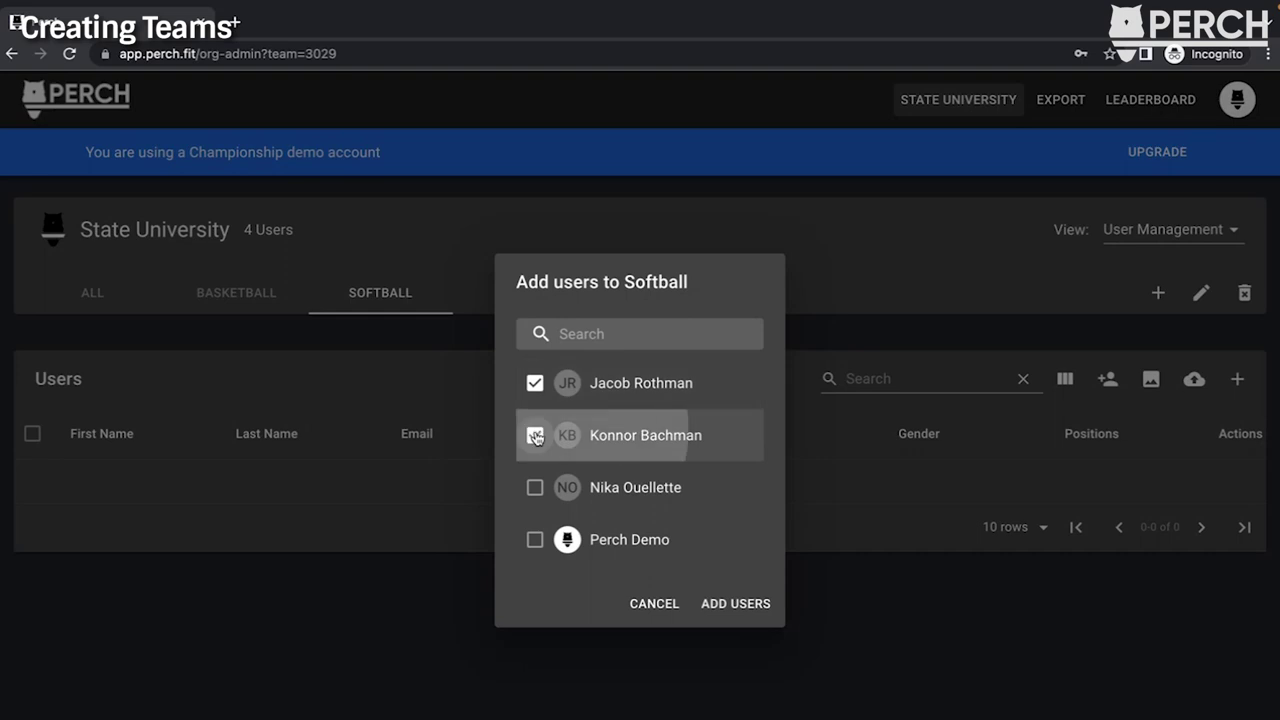
pyautogui.click(535, 487)
pyautogui.click(535, 539)
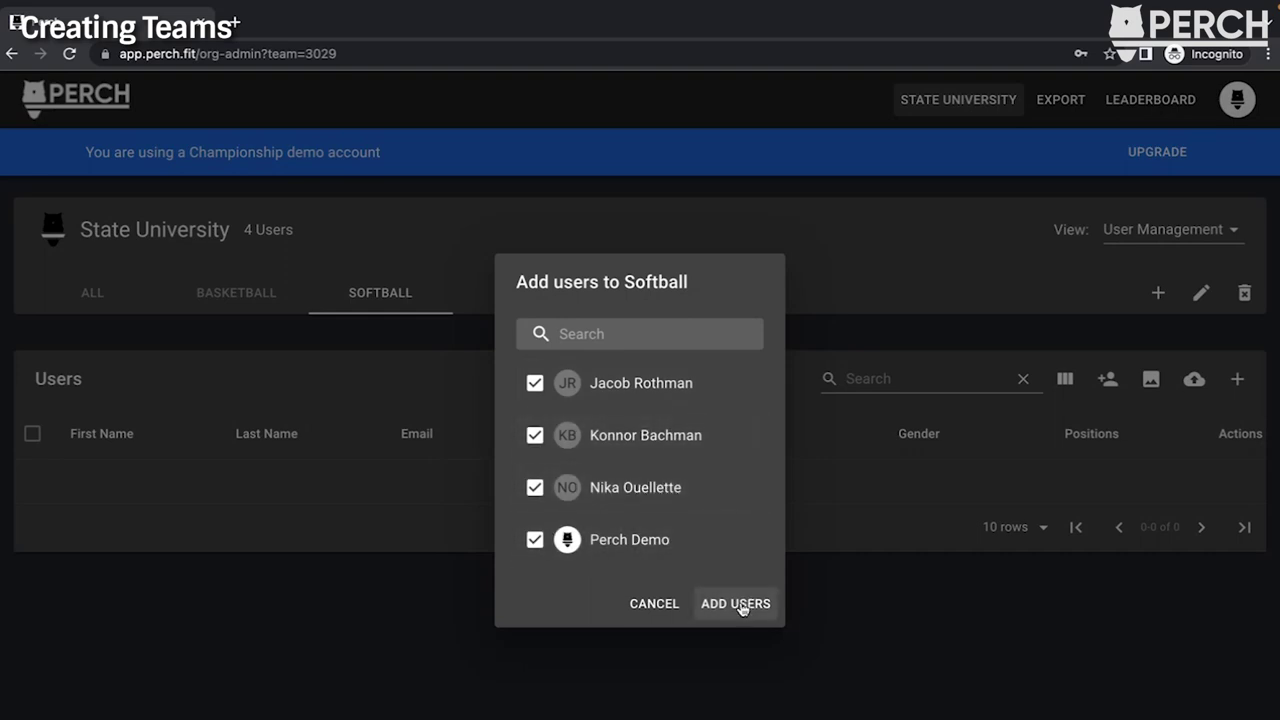
pyautogui.click(738, 604)
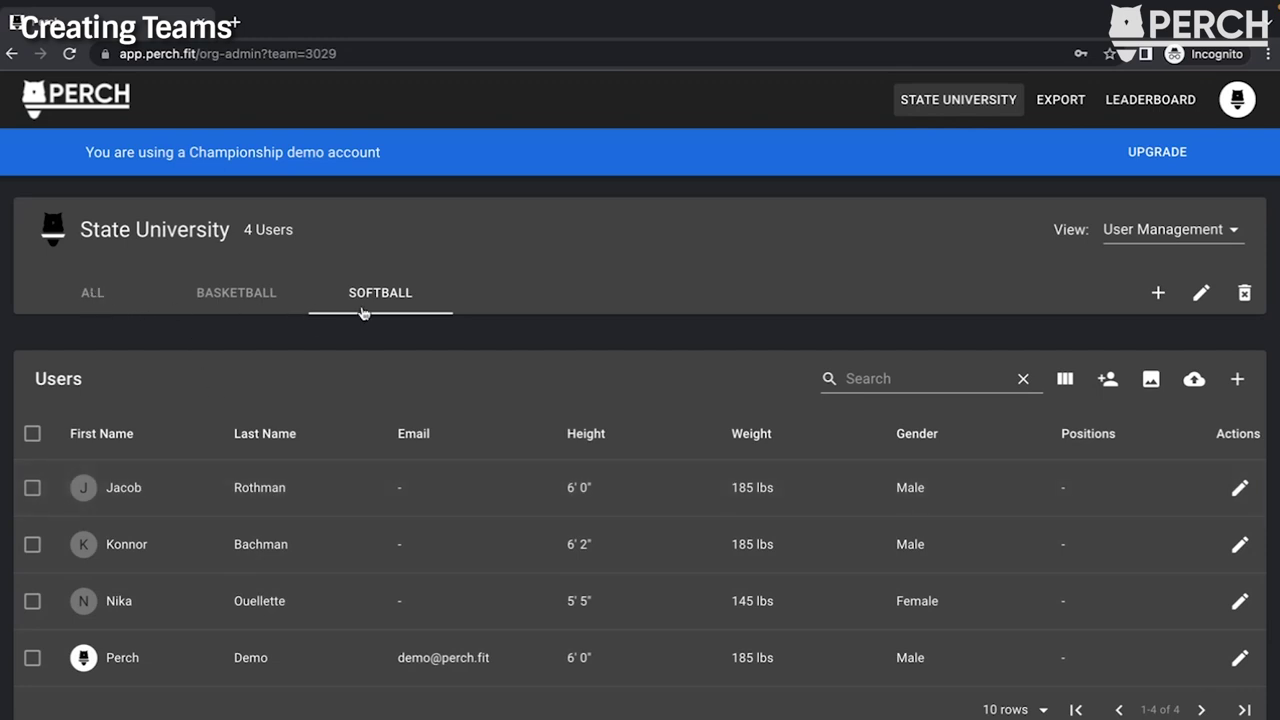
# - Create a Pitcher position in the Softball team and assign it to the first athlete listed
pyautogui.click(100, 300)
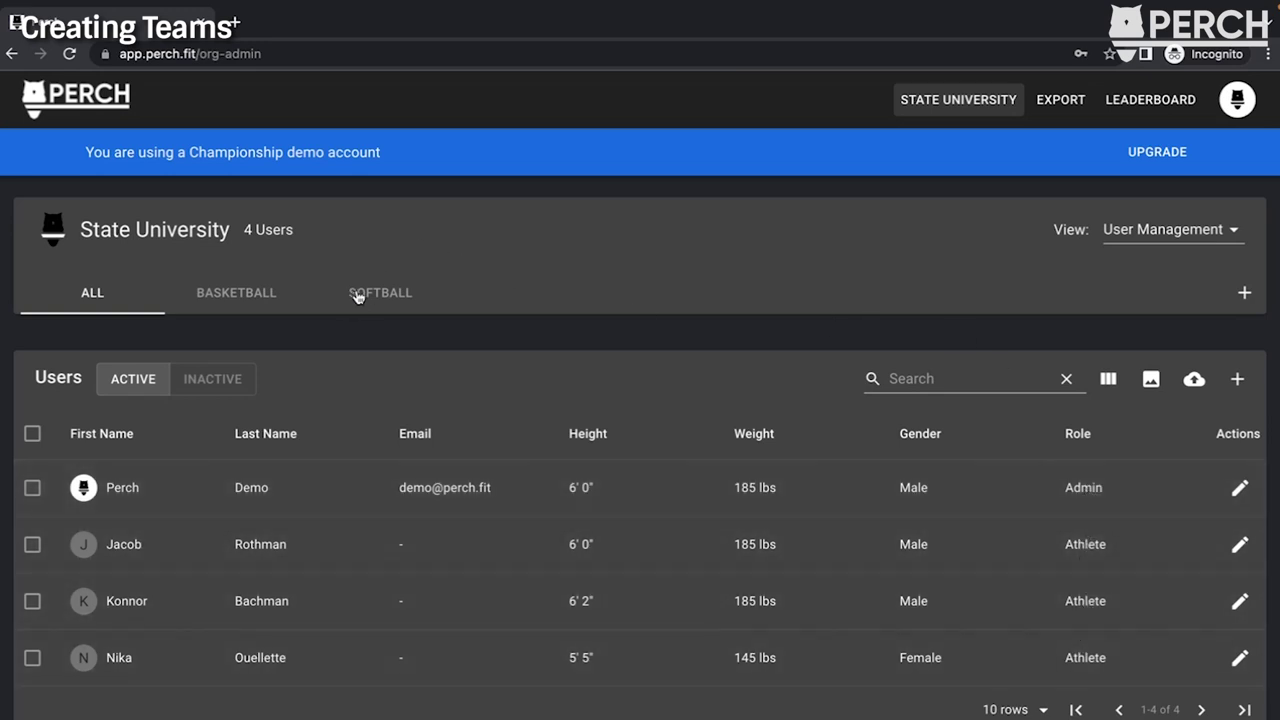
pyautogui.click(259, 296)
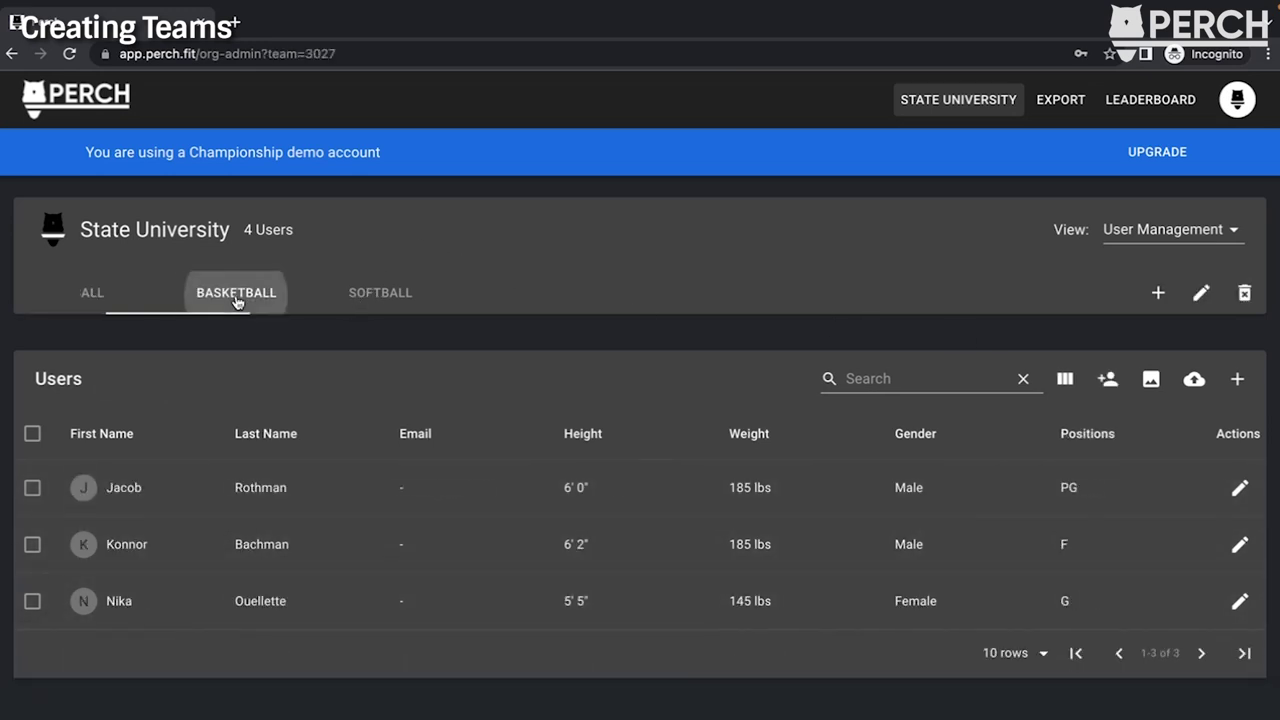
pyautogui.click(360, 296)
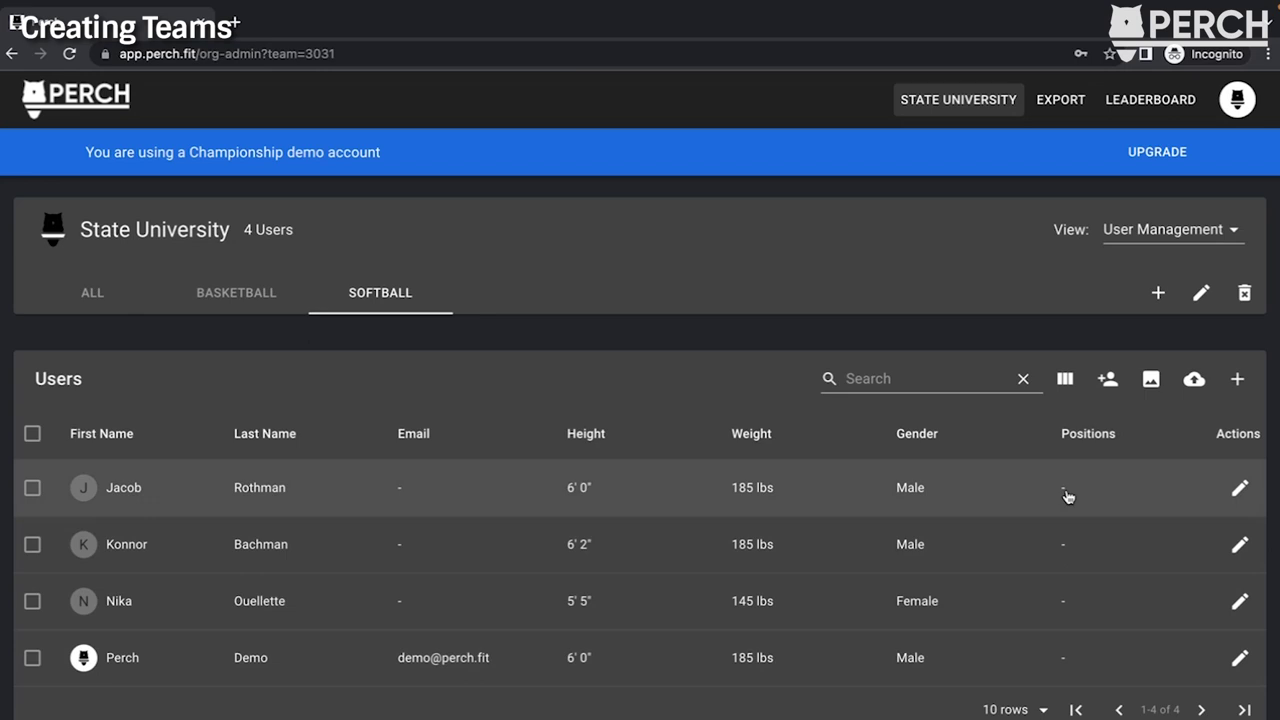
pyautogui.click(1240, 489)
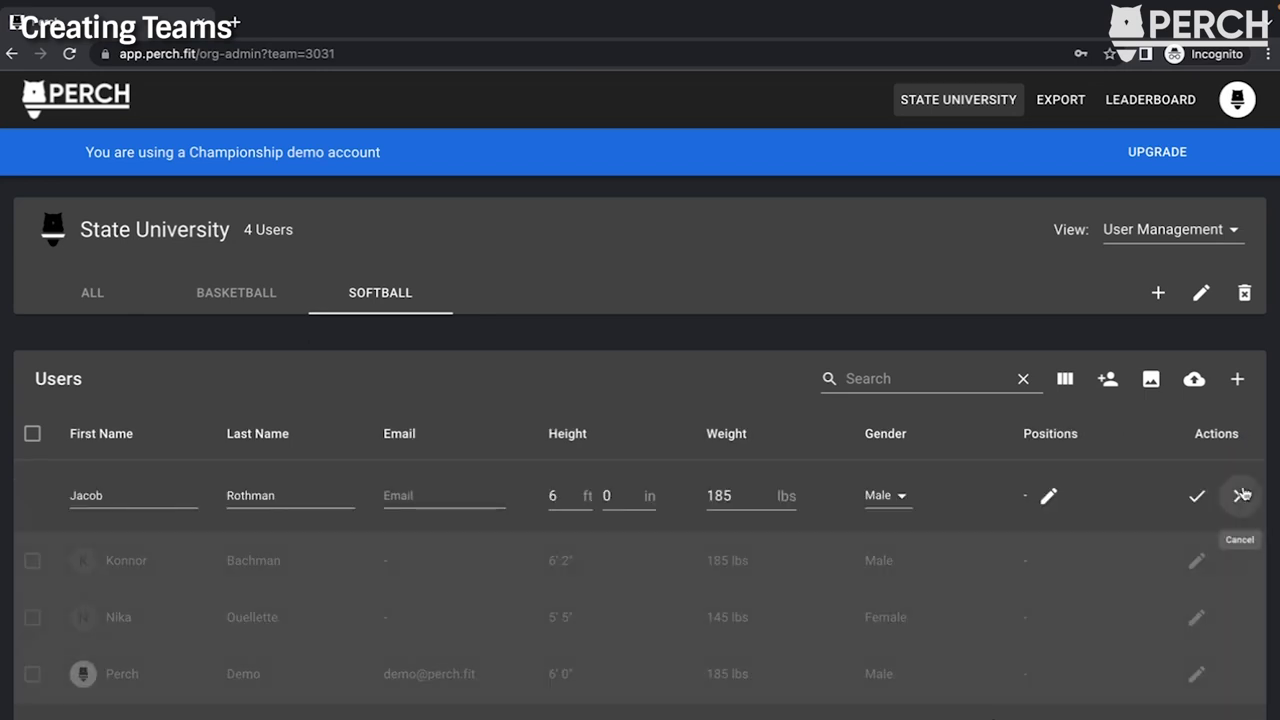
pyautogui.click(1048, 497)
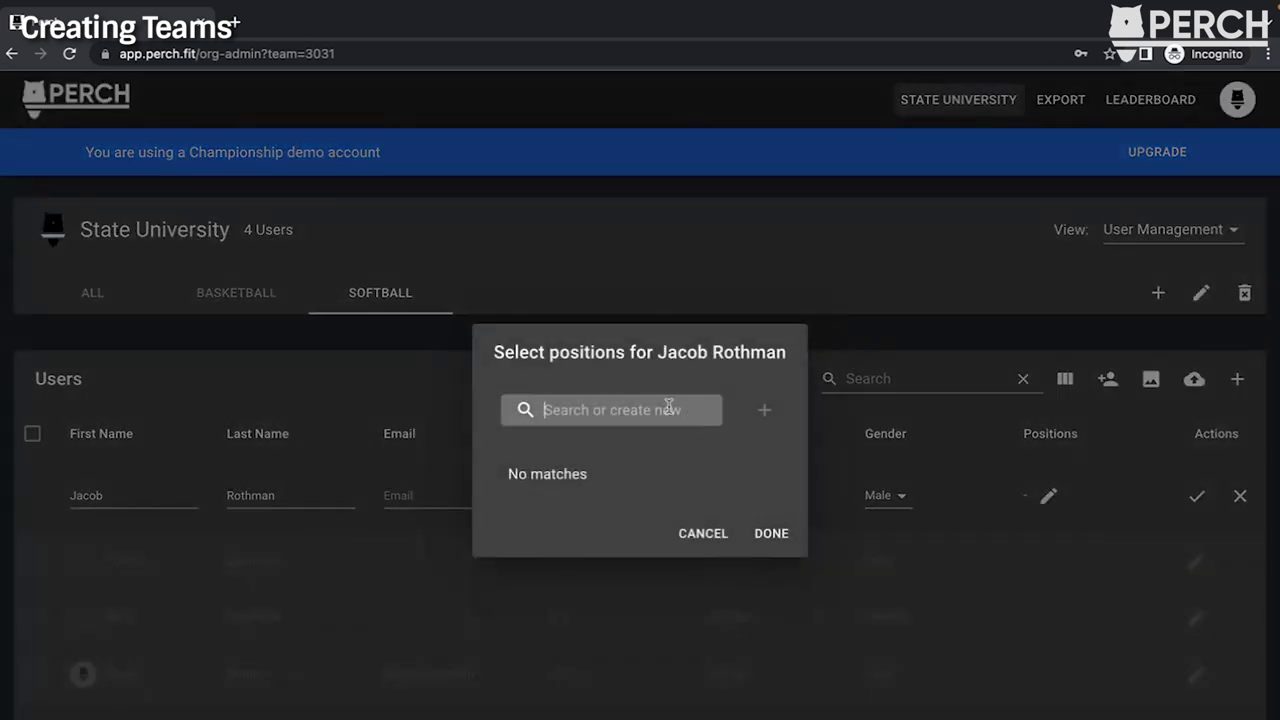
pyautogui.write('Pitcher')
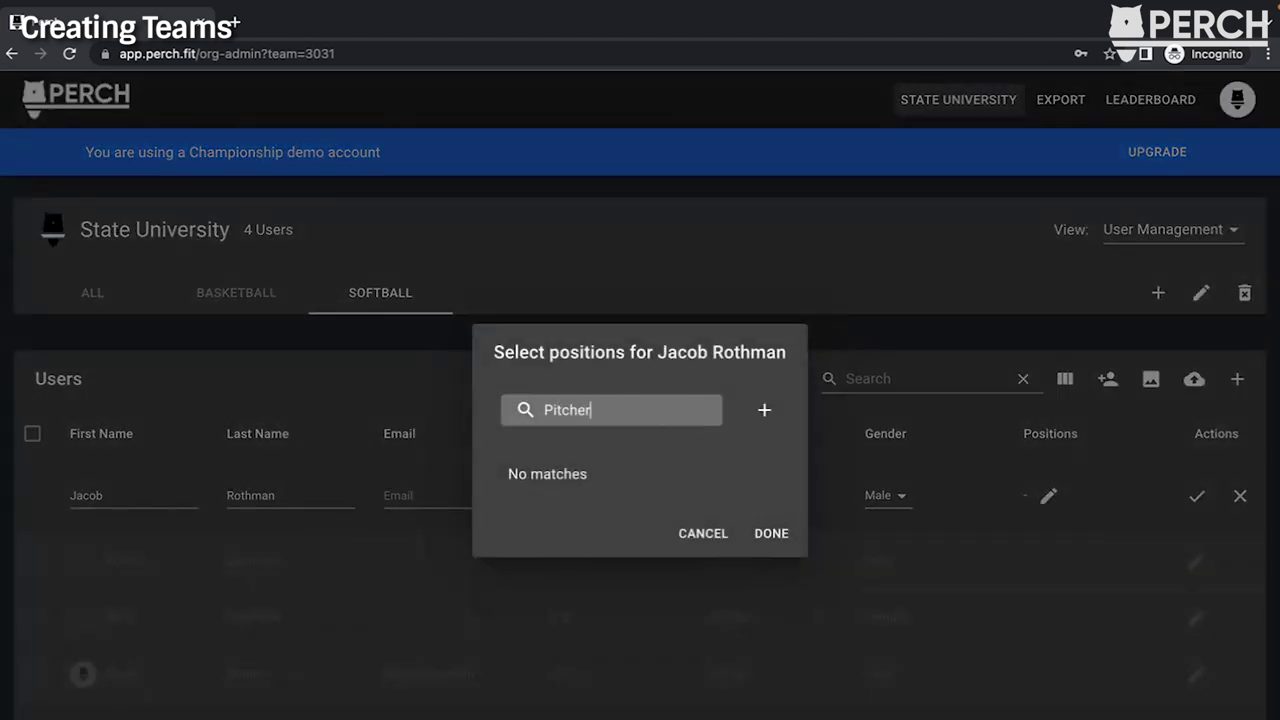
pyautogui.click(765, 412)
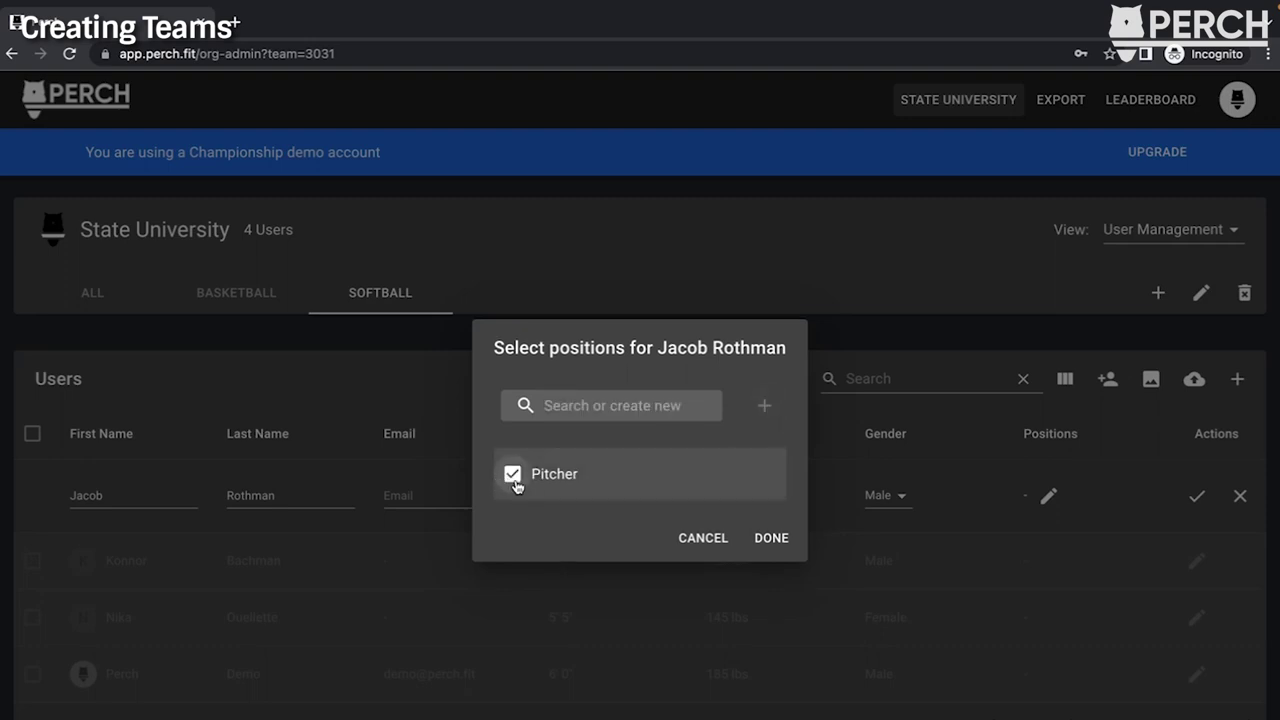
pyautogui.click(771, 540)
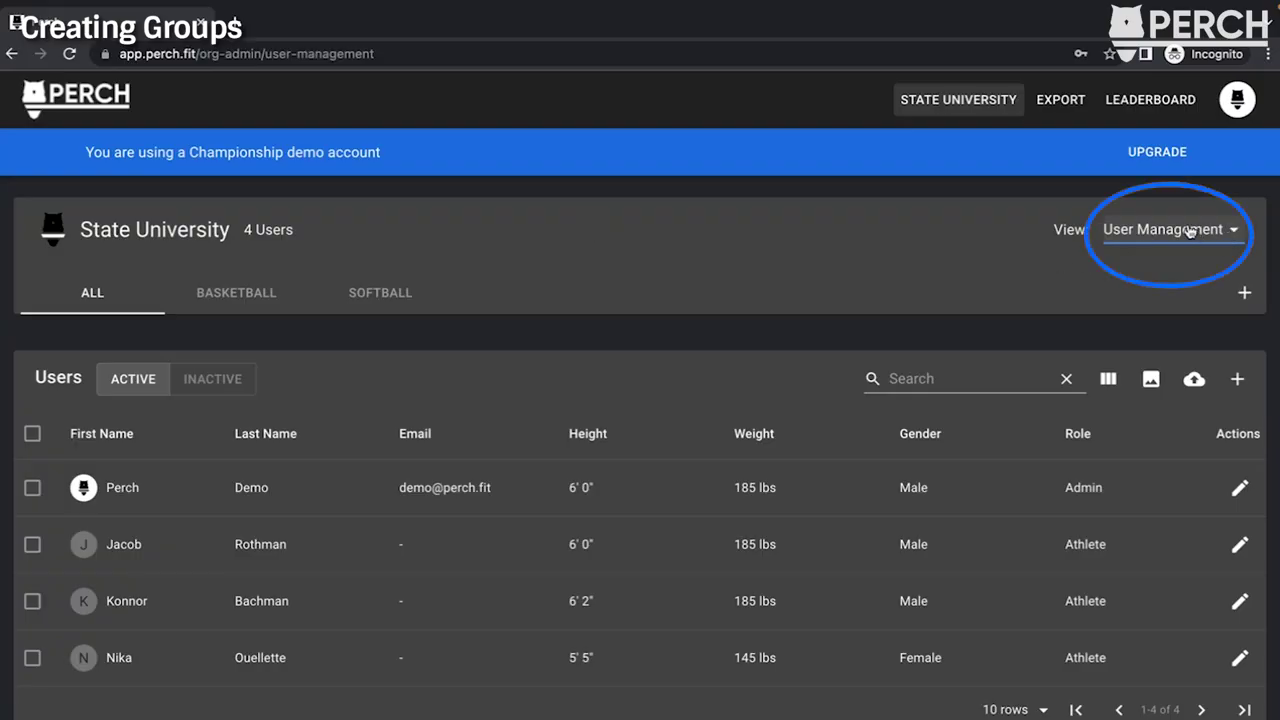
# - Switch to the Groups view and create a group named Group 1 for the Basketball team
pyautogui.click(1234, 232)
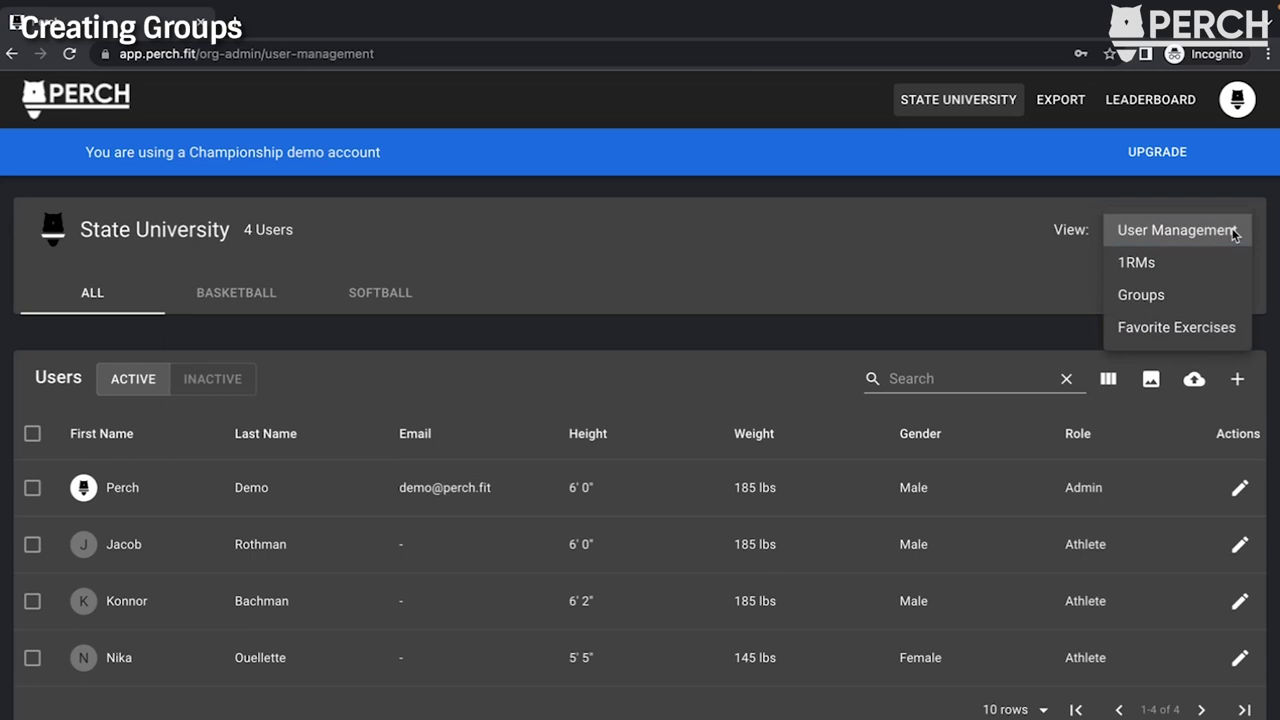
pyautogui.click(1179, 304)
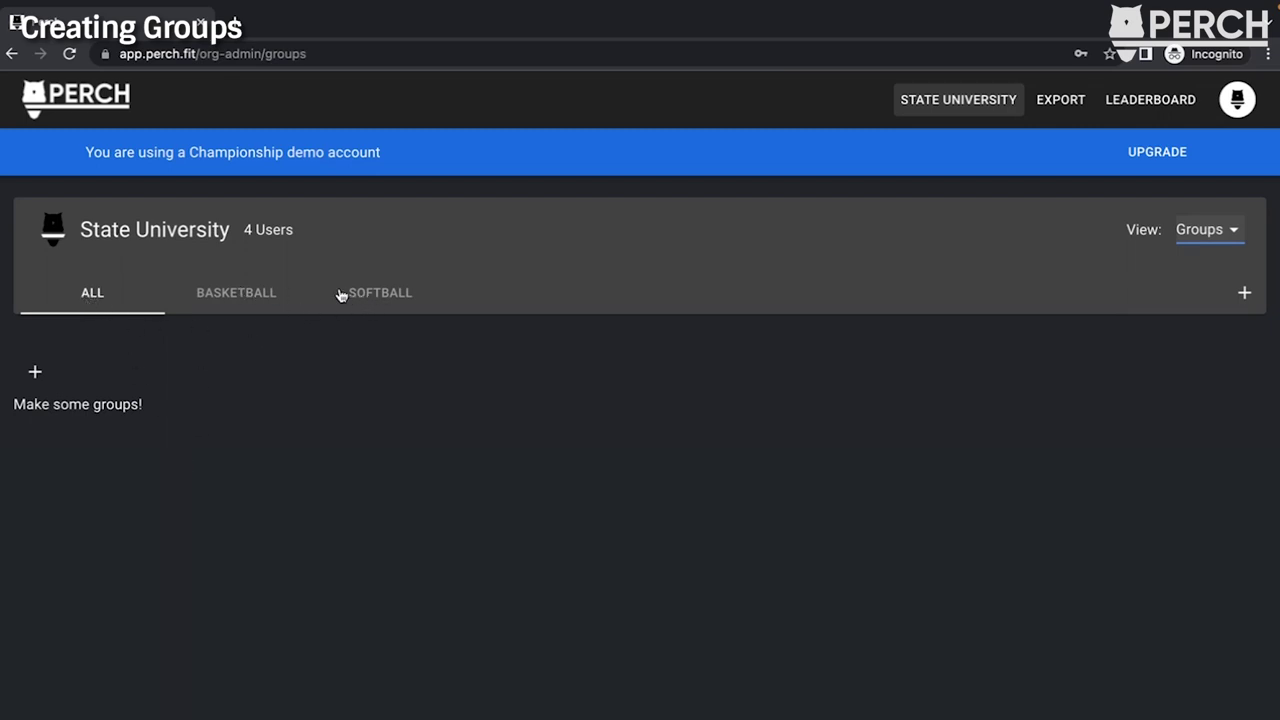
pyautogui.click(227, 299)
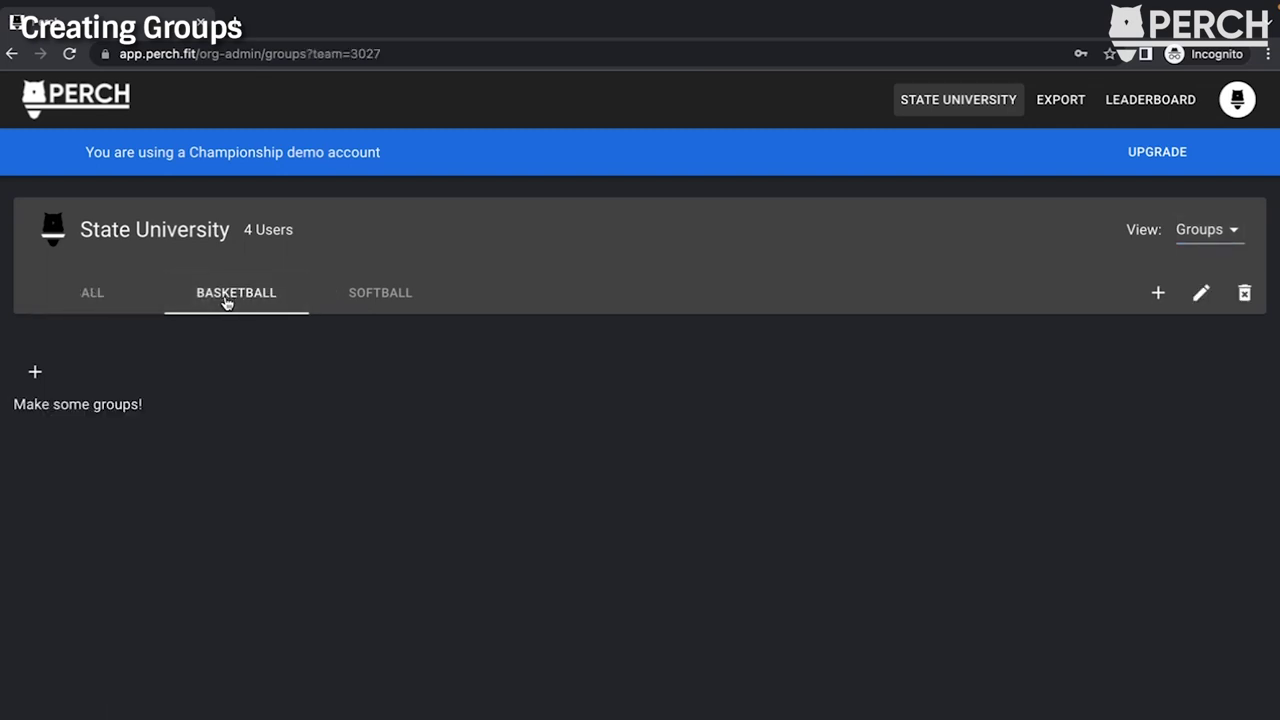
pyautogui.click(35, 370)
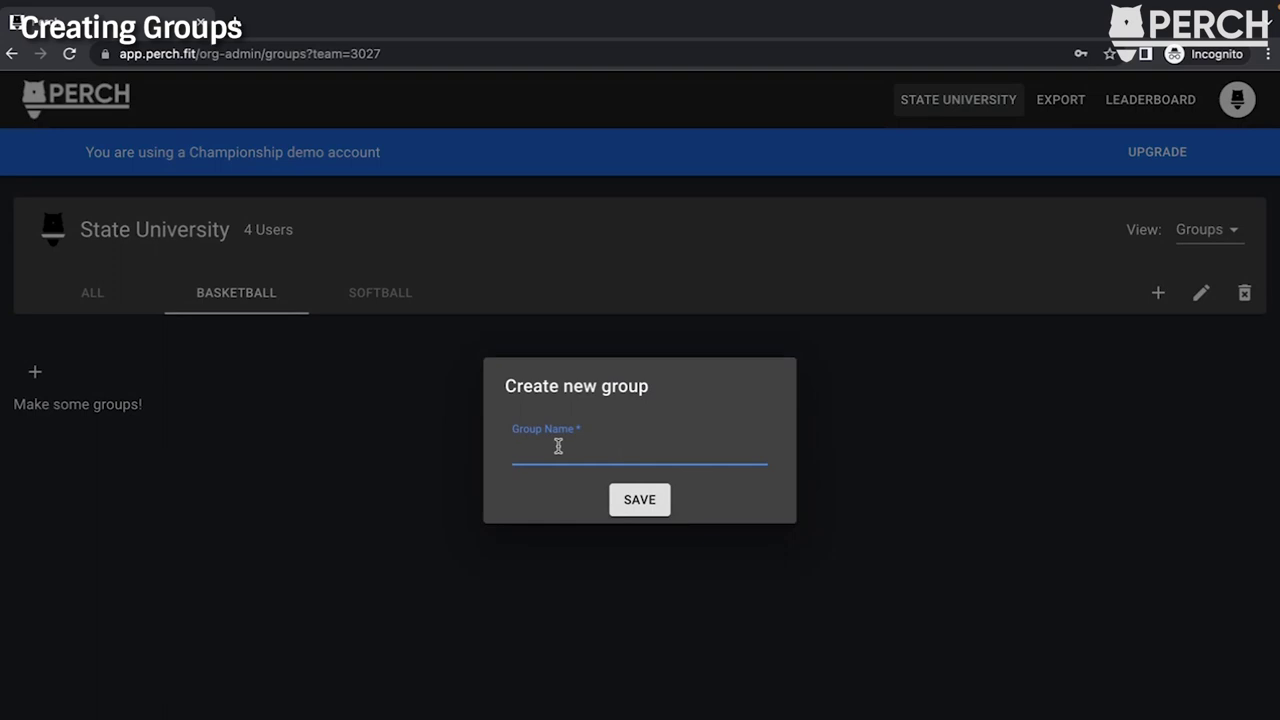
pyautogui.write('Group 1')
pyautogui.click(644, 497)
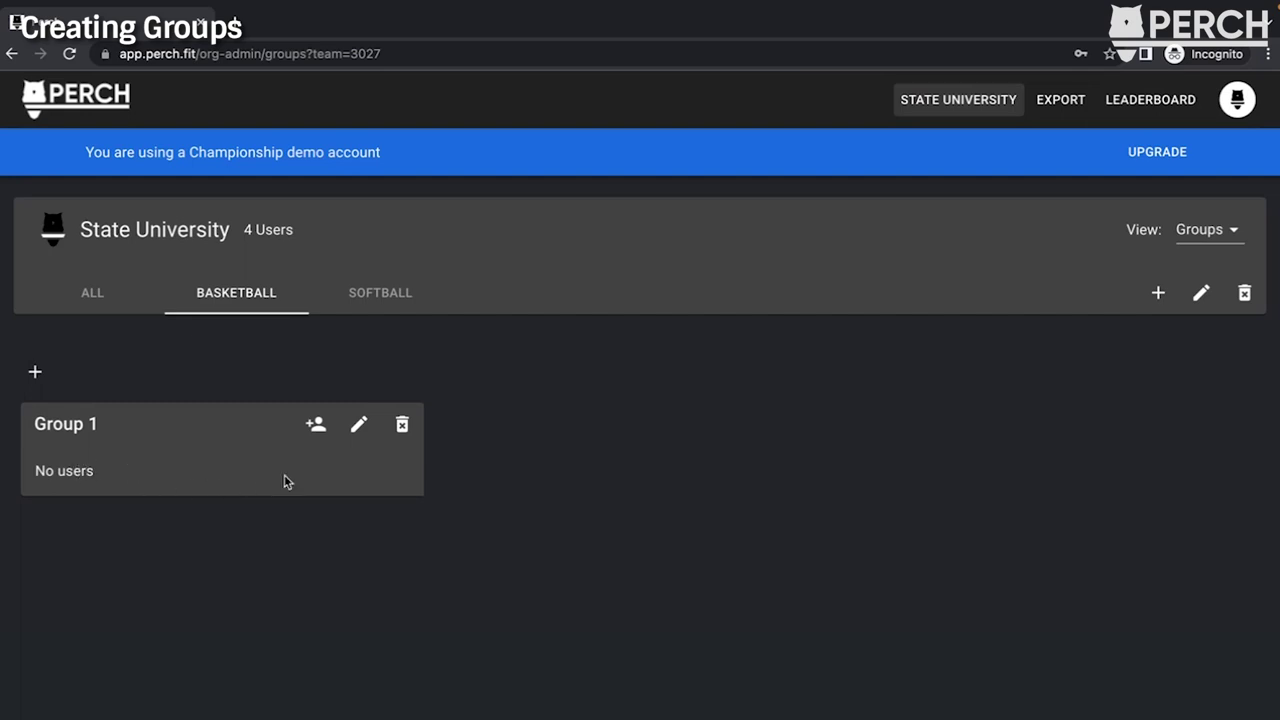
# - Add the first and third listed athletes to Group 1 of the Basketball team
pyautogui.click(315, 426)
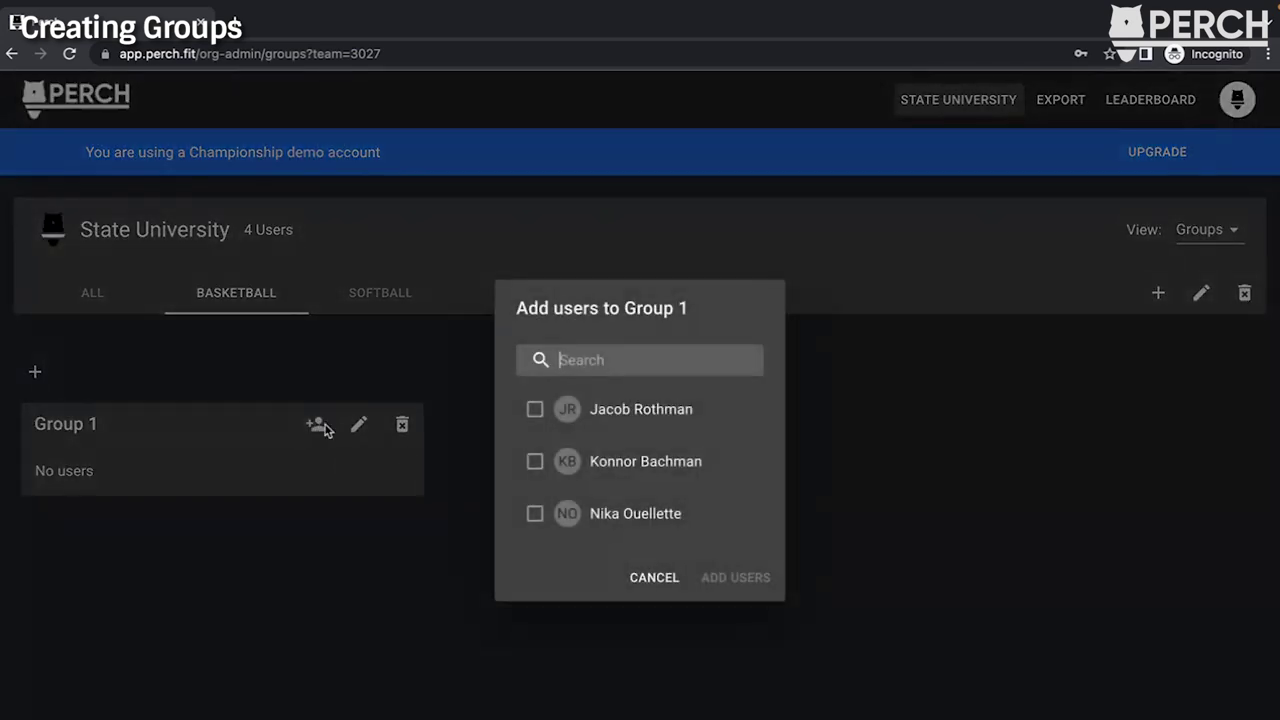
pyautogui.click(618, 427)
pyautogui.click(621, 526)
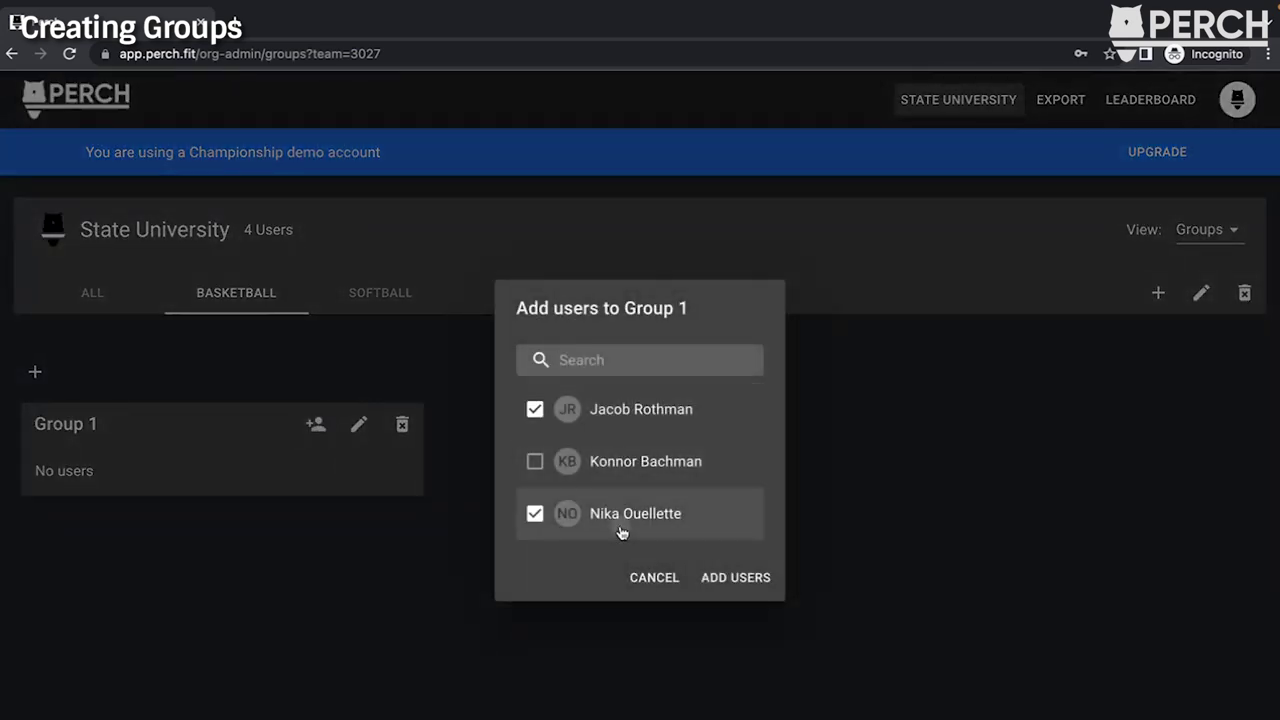
pyautogui.click(731, 584)
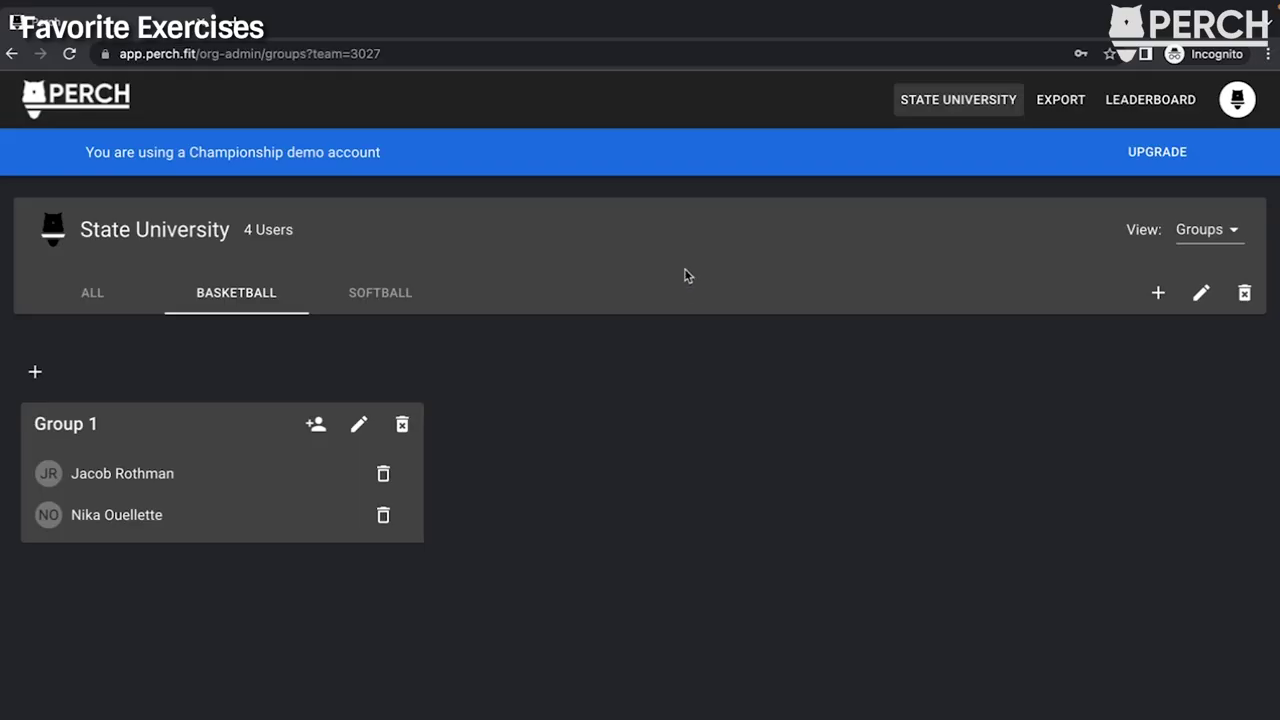
# - Switch to the Favorite Exercises view and look through the list of all exercises
pyautogui.click(1234, 233)
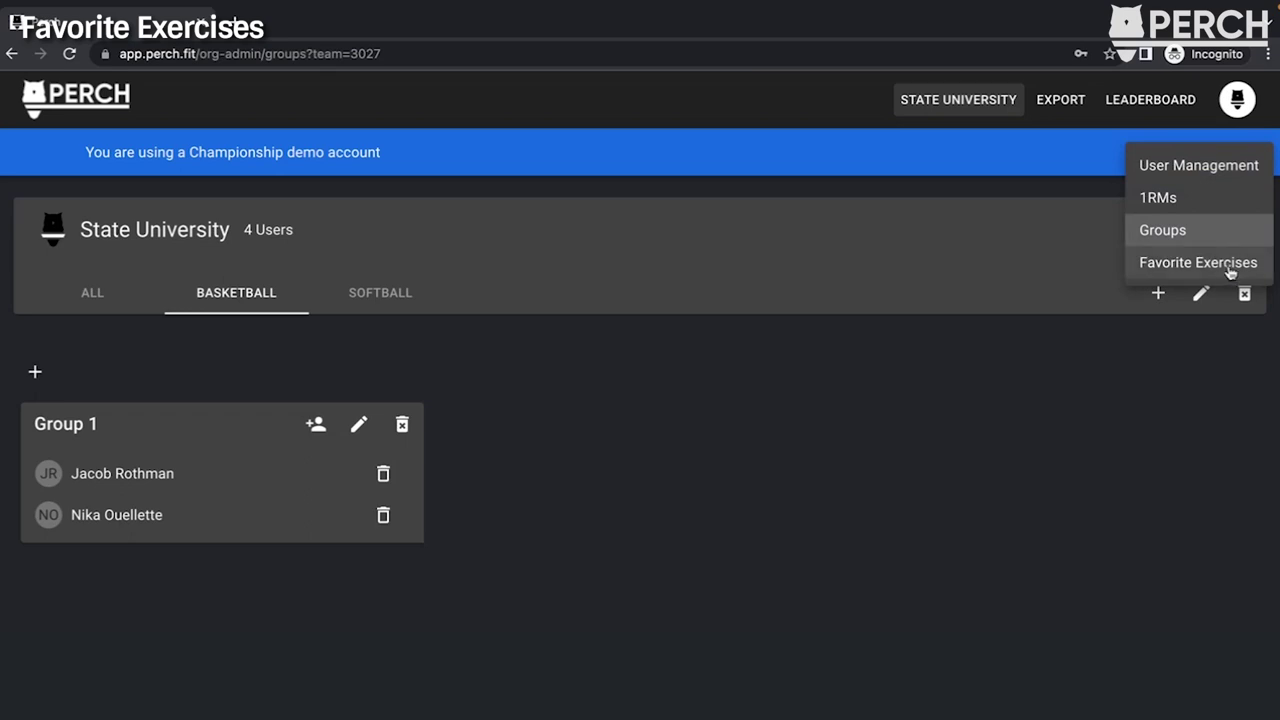
pyautogui.click(1230, 270)
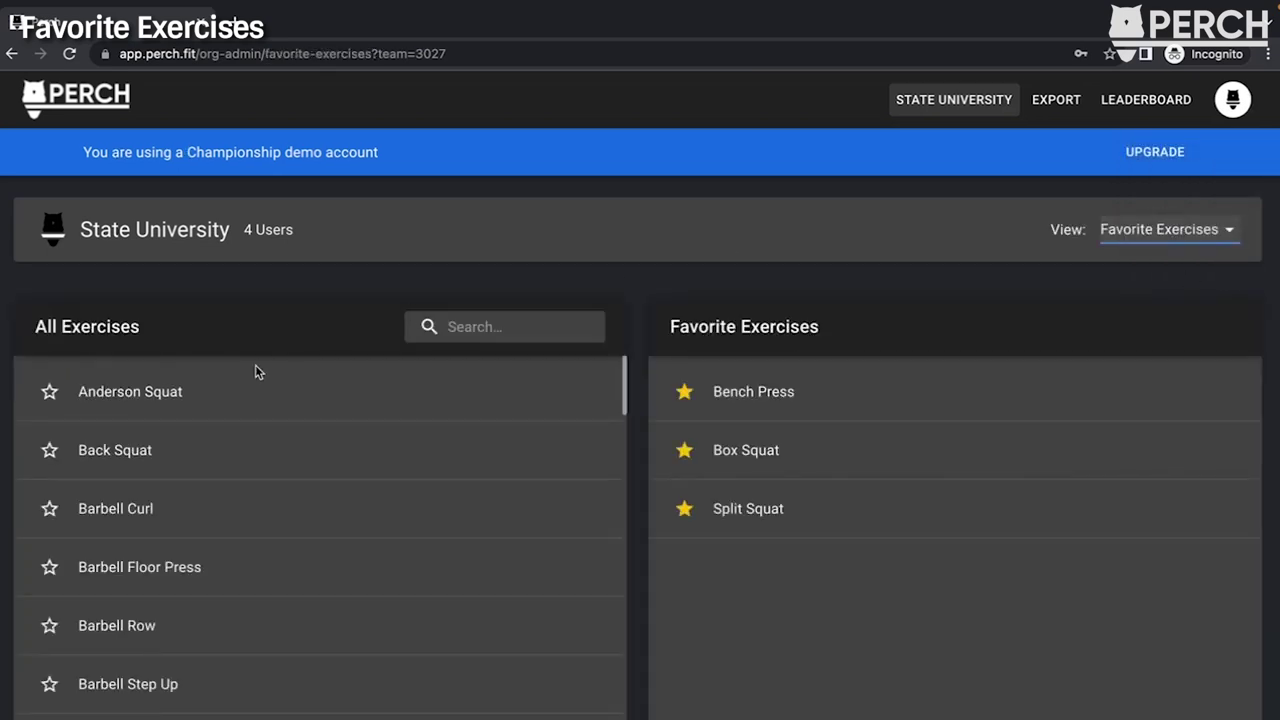
pyautogui.scroll(-5, 210, 540)
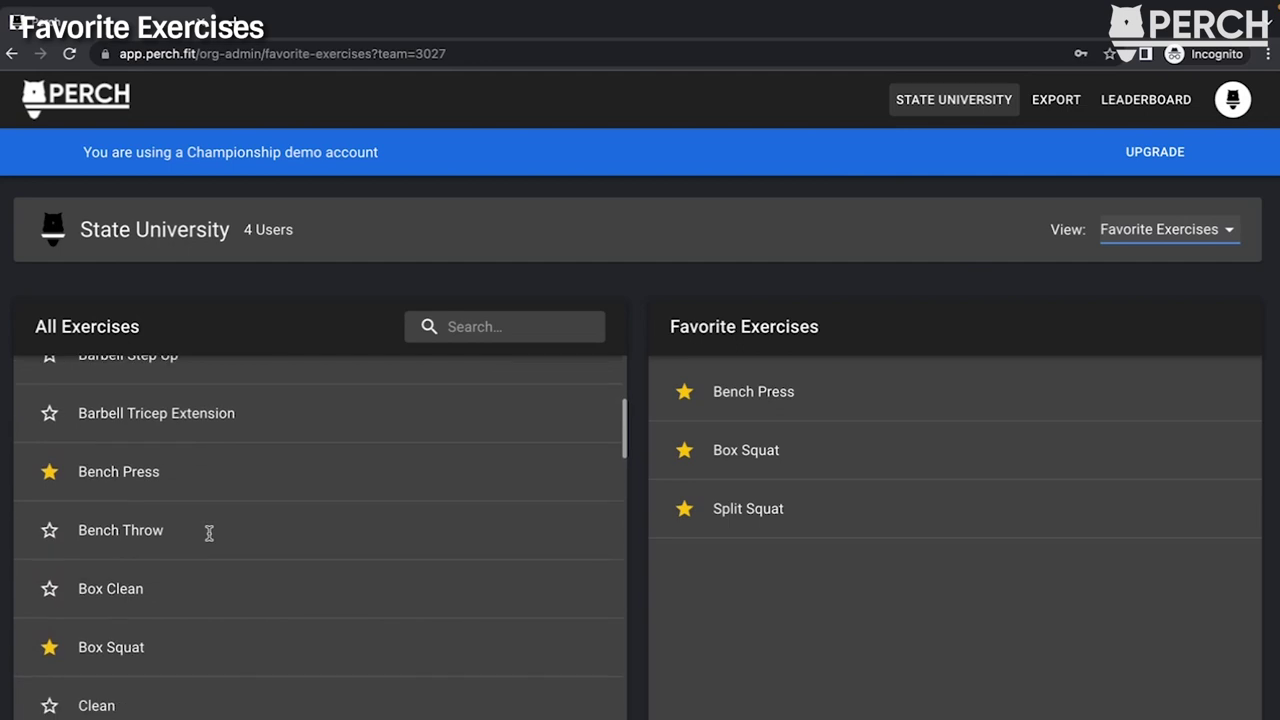
pyautogui.scroll(-6, 210, 540)
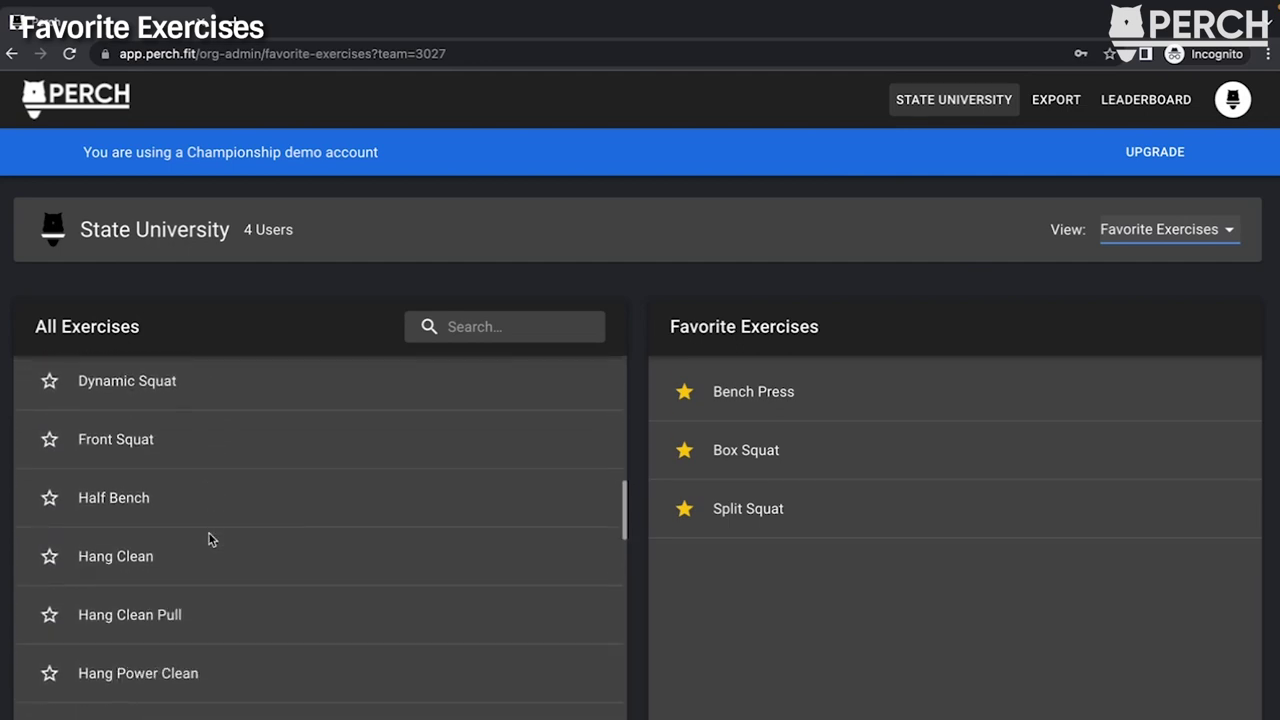
pyautogui.scroll(-4, 210, 540)
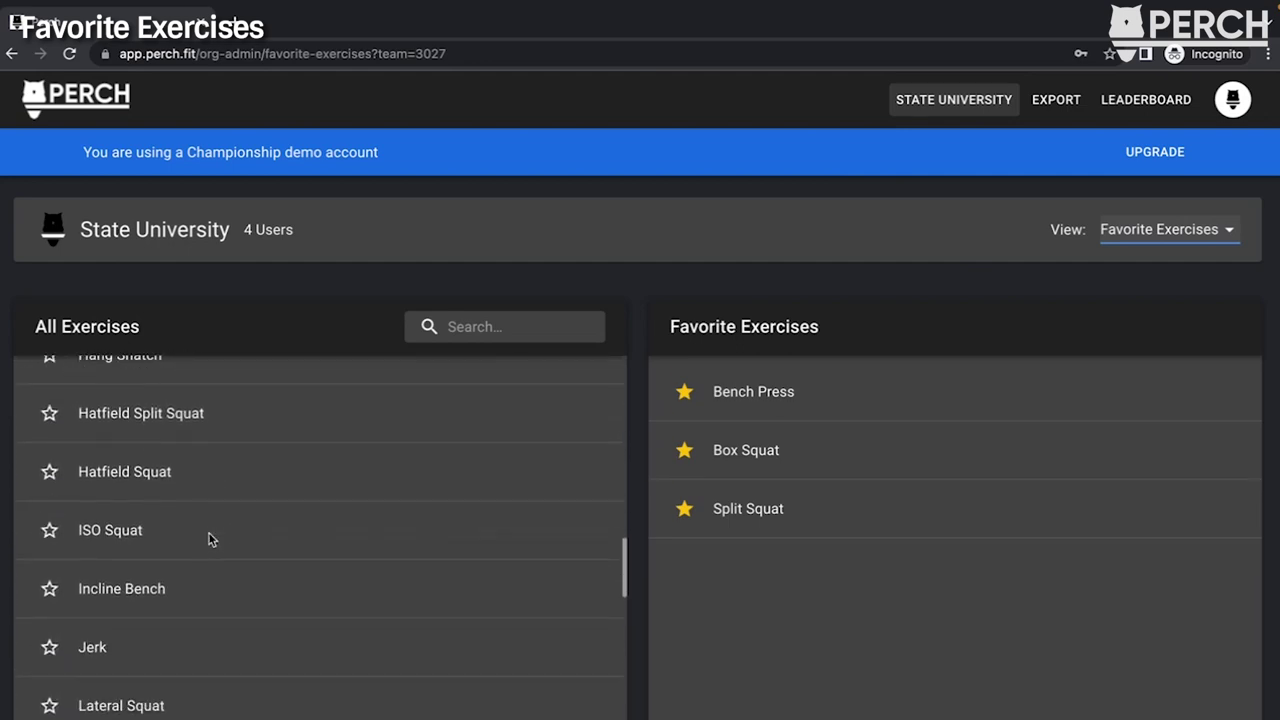
# - Search the list of all exercises for "jerk" and clear the search
pyautogui.click(499, 328)
pyautogui.write('jerk')
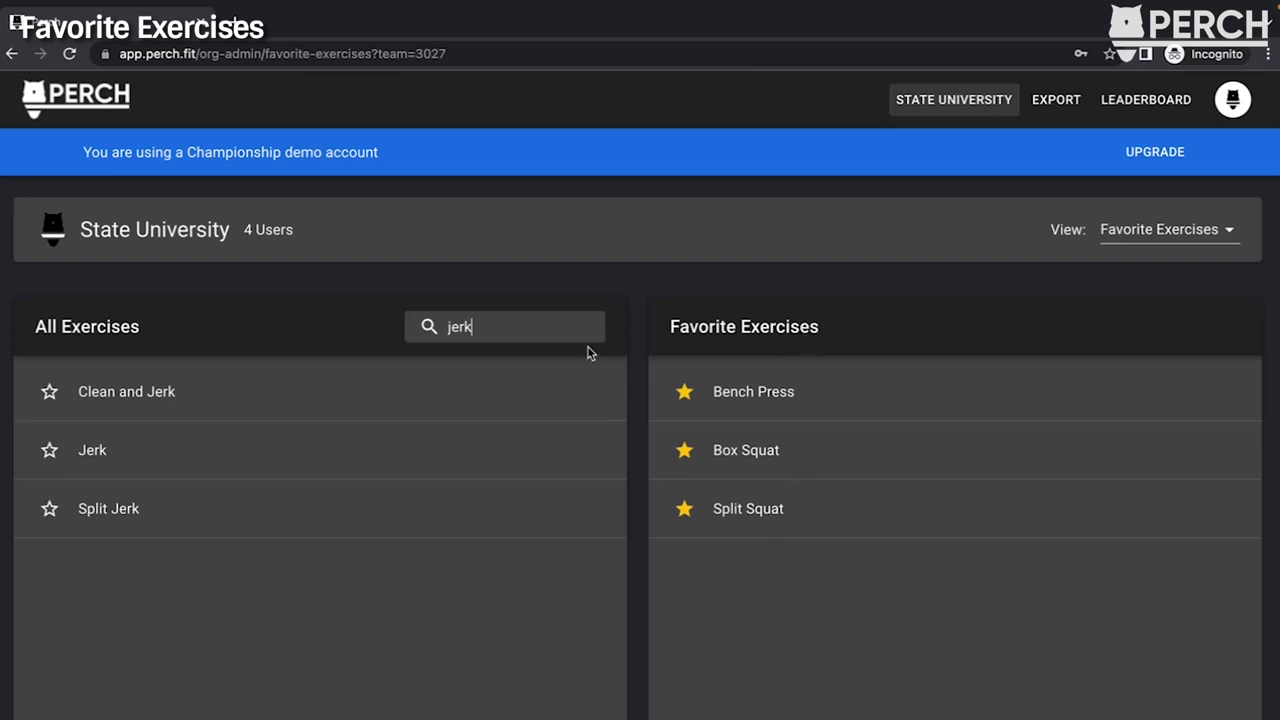
pyautogui.press('BackSpace')
pyautogui.press('BackSpace')
pyautogui.press('BackSpace')
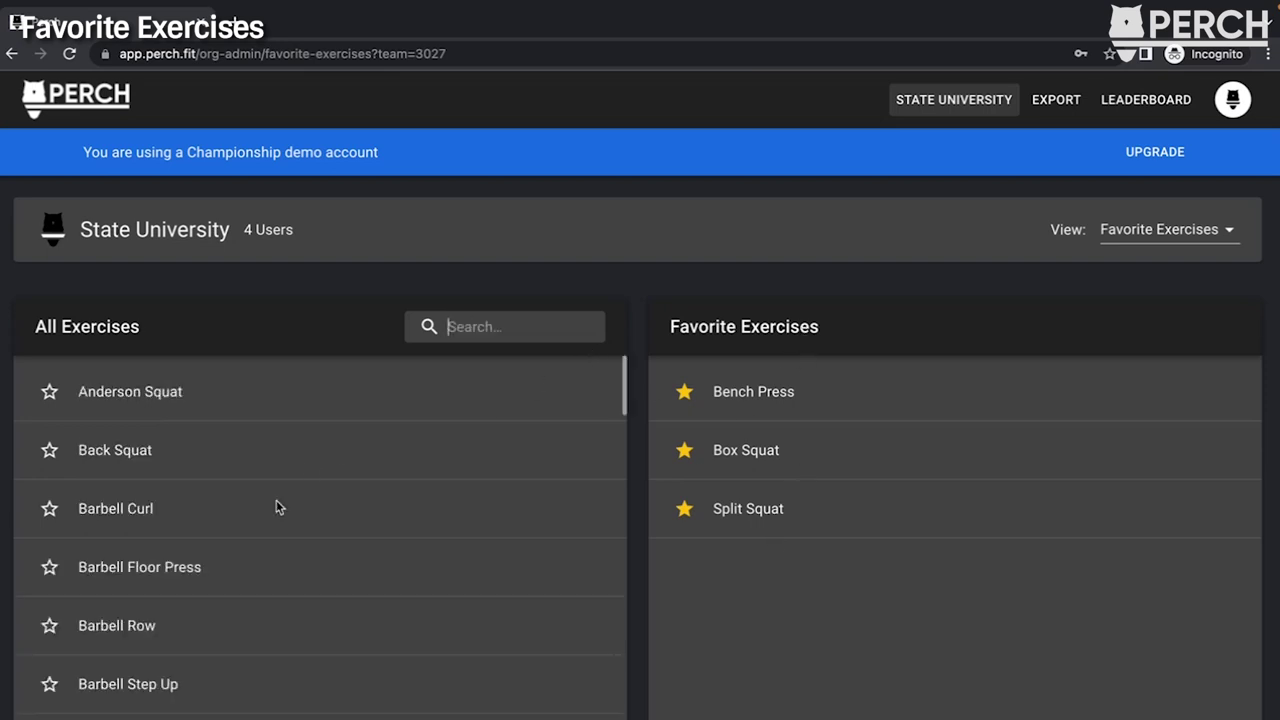
# - Mark Back Squat as a favorite exercise and remove it from the favorites again
pyautogui.scroll(1, 279, 507)
pyautogui.click(50, 452)
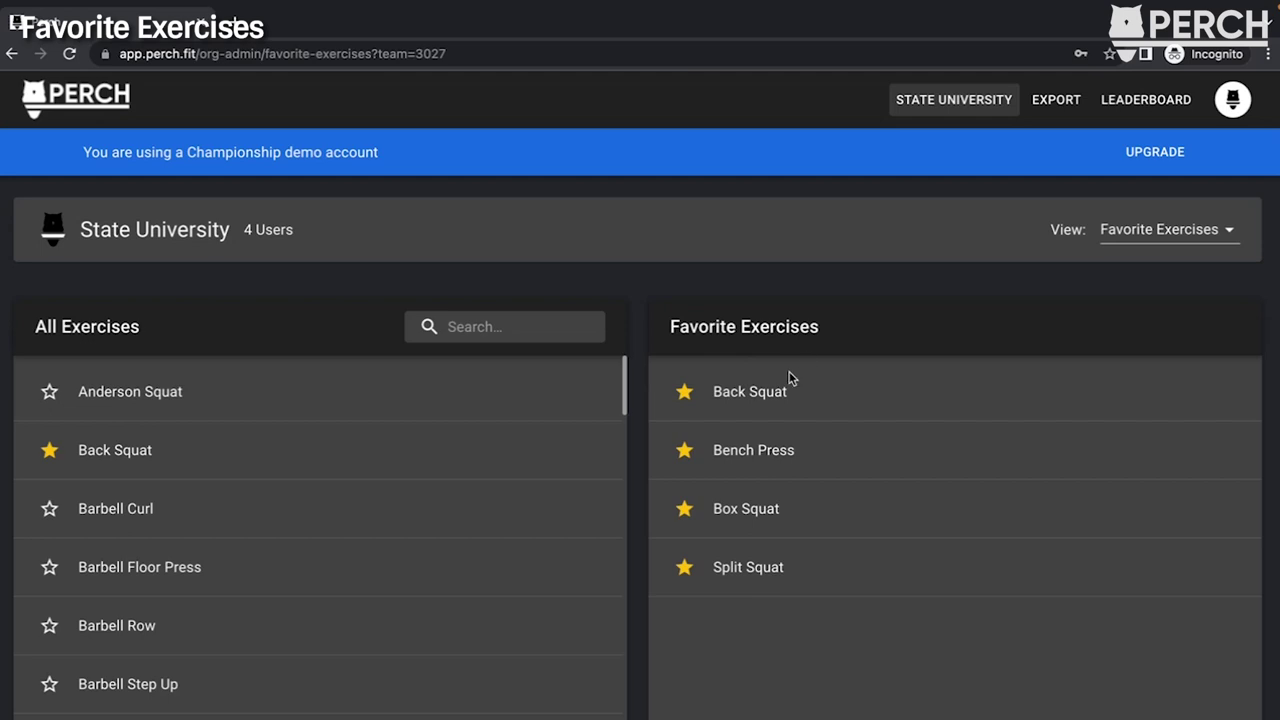
pyautogui.click(48, 452)
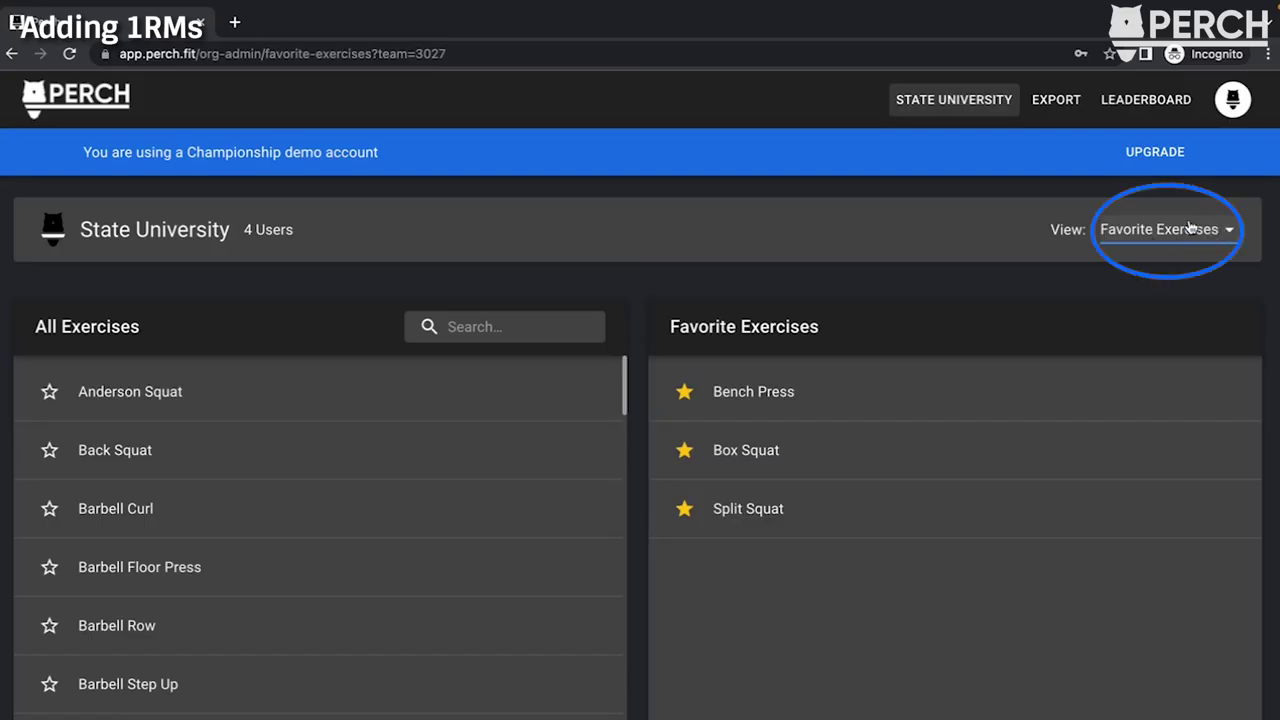
# - Switch to the 1RMs view of the Basketball team
pyautogui.click(1200, 233)
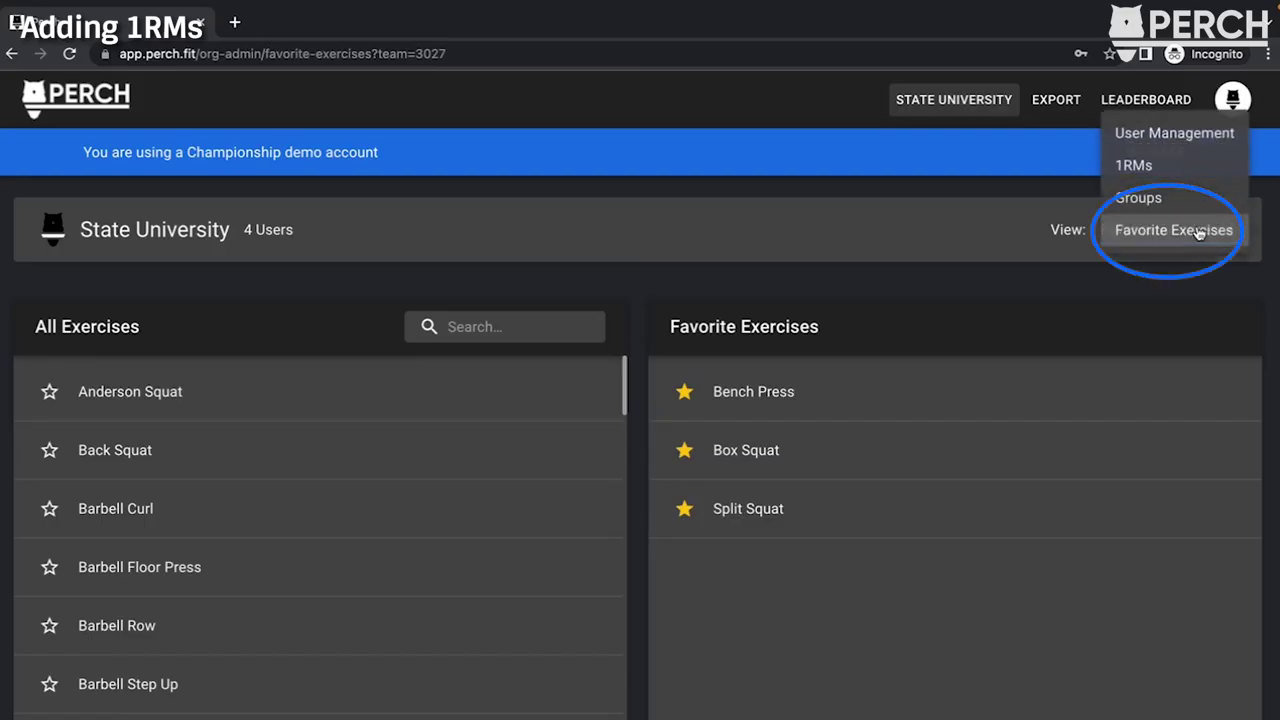
pyautogui.click(1160, 167)
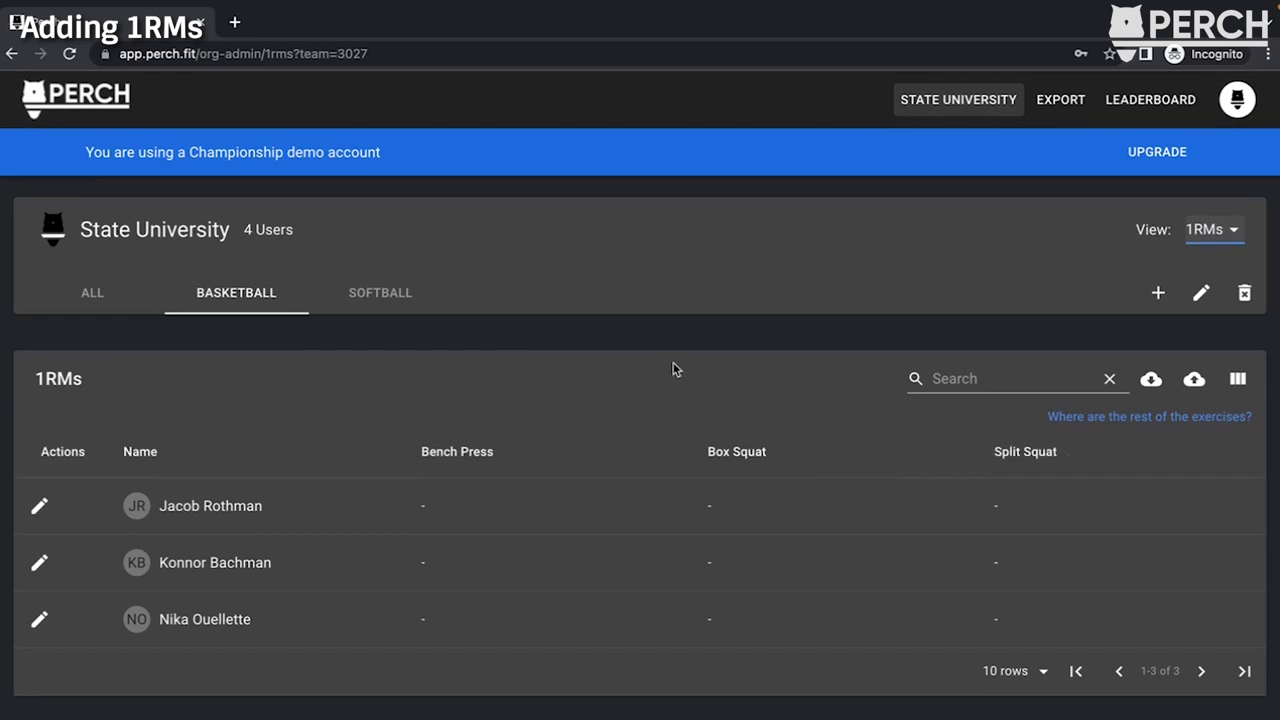
# - Add Barbell Curl and Barbell Floor Press to the exercises shown in the 1RMs table and remove them again
pyautogui.click(1145, 424)
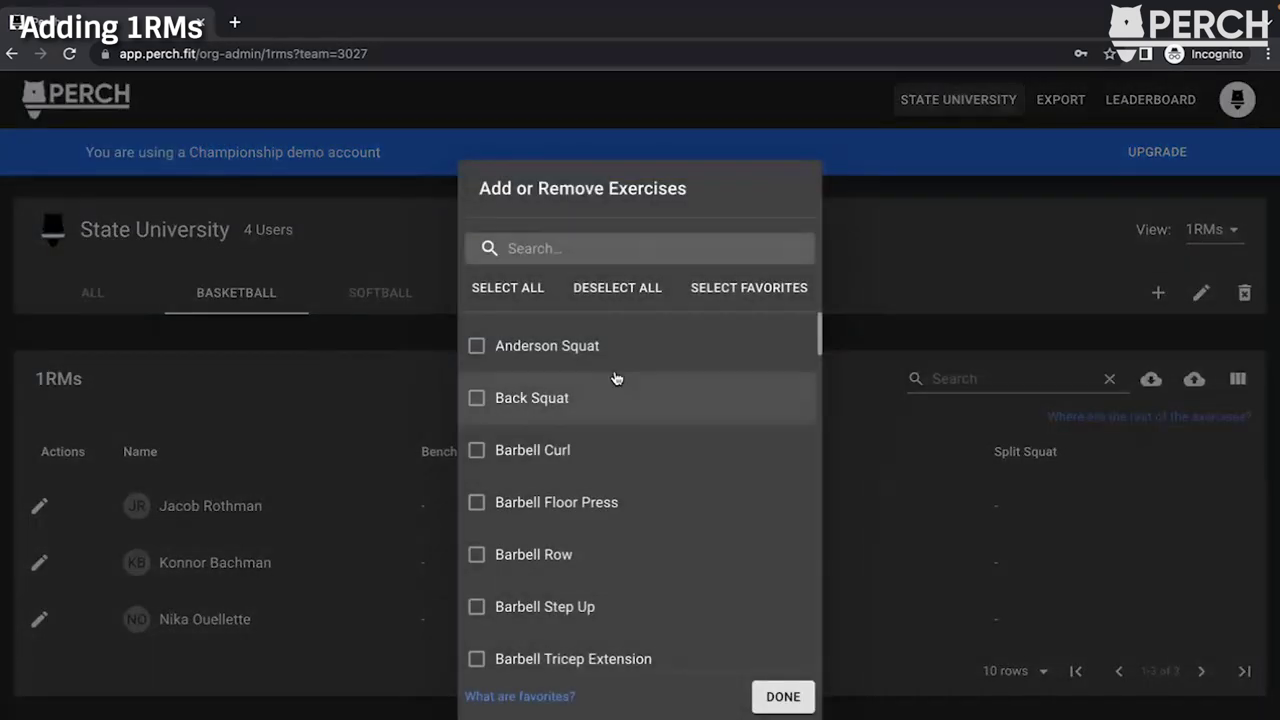
pyautogui.scroll(-2, 608, 390)
pyautogui.scroll(3, 607, 374)
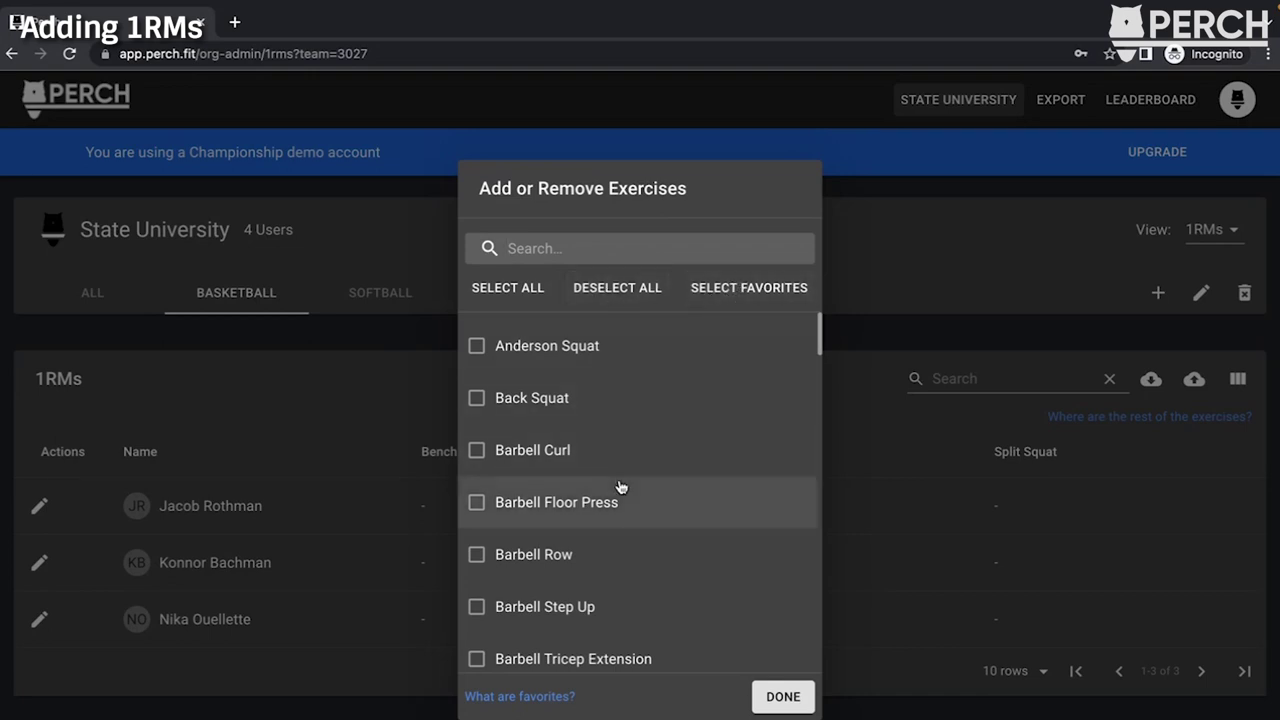
pyautogui.click(476, 450)
pyautogui.click(477, 502)
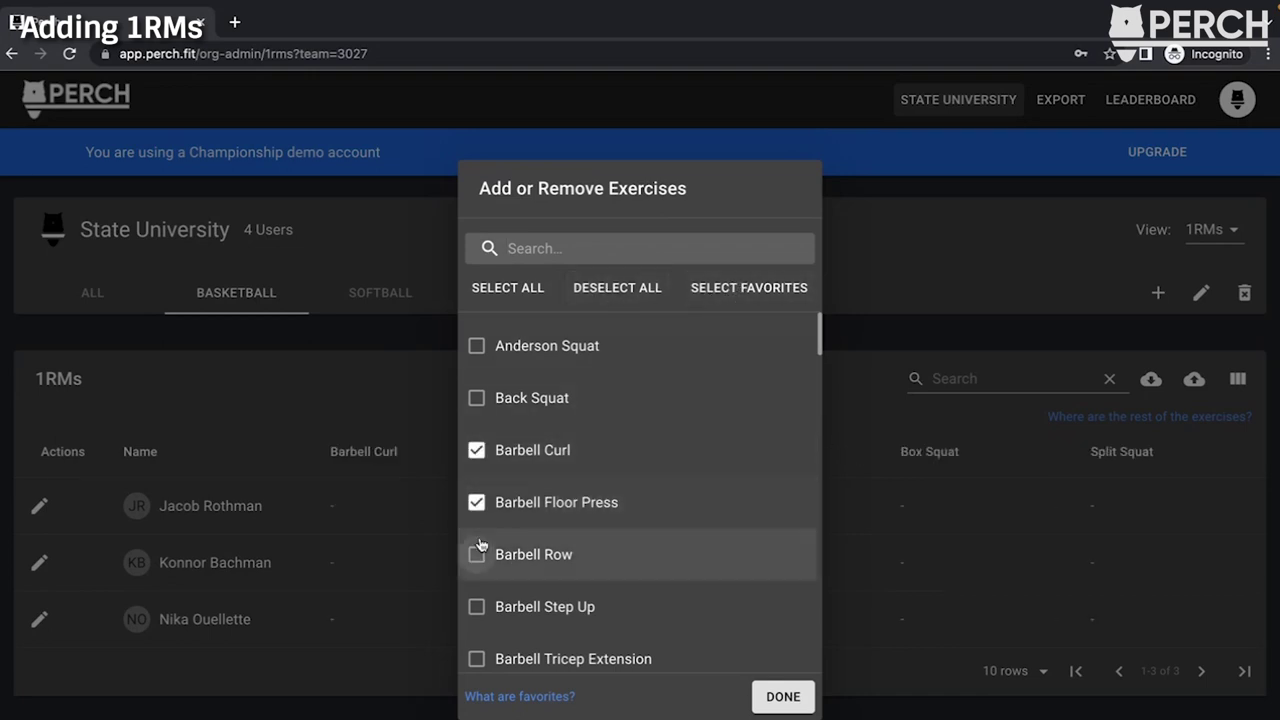
pyautogui.click(477, 554)
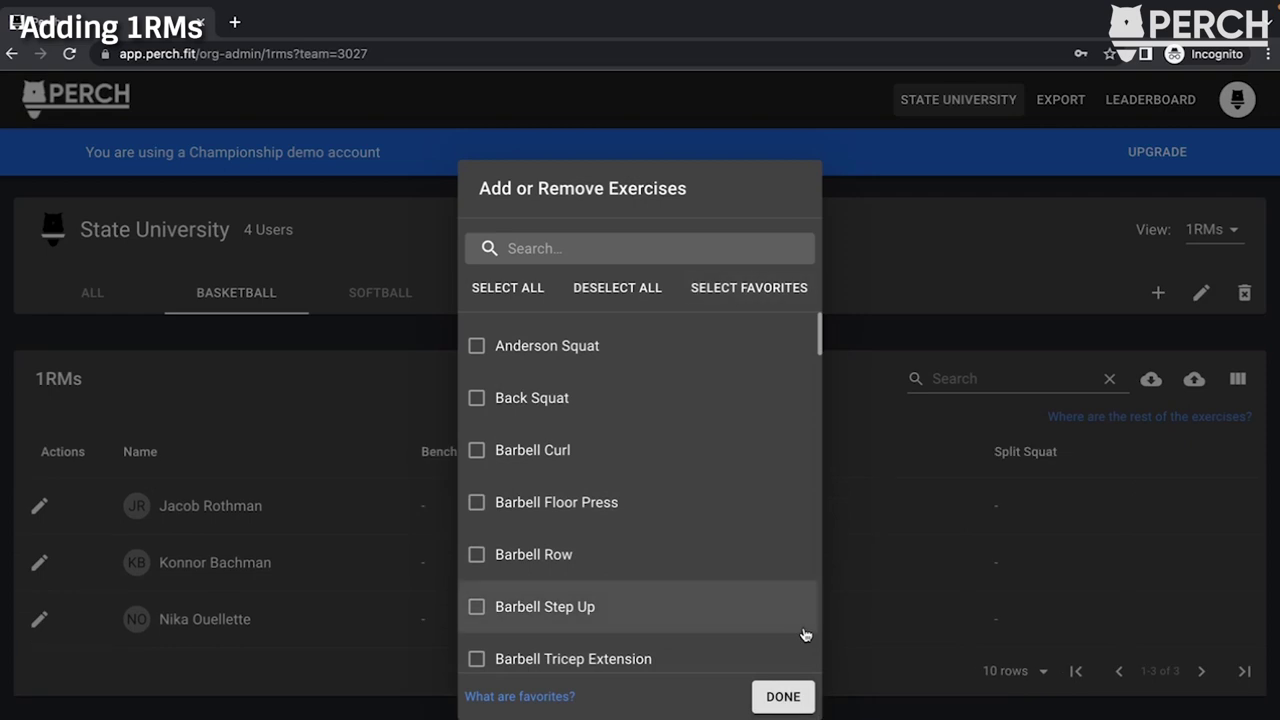
pyautogui.click(783, 700)
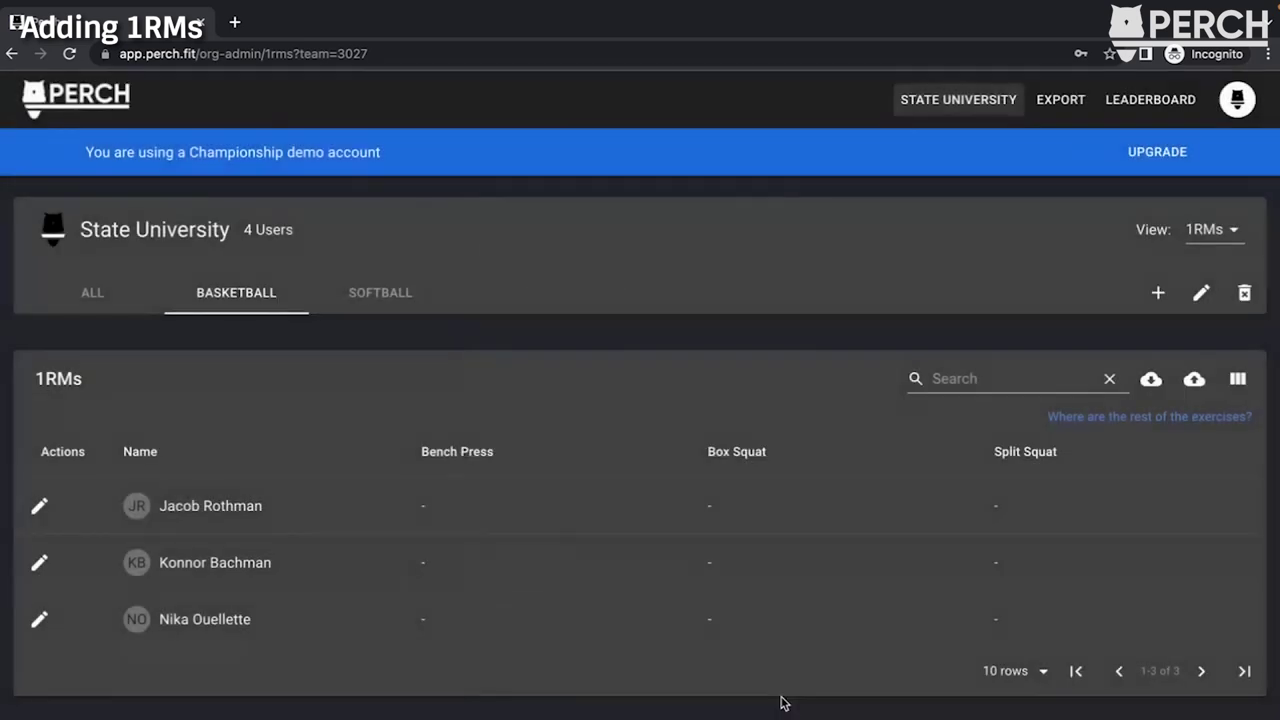
# - Search the 1RMs exercise selection for "je", and open the first athlete's 1RMs for editing without saving
pyautogui.click(1238, 380)
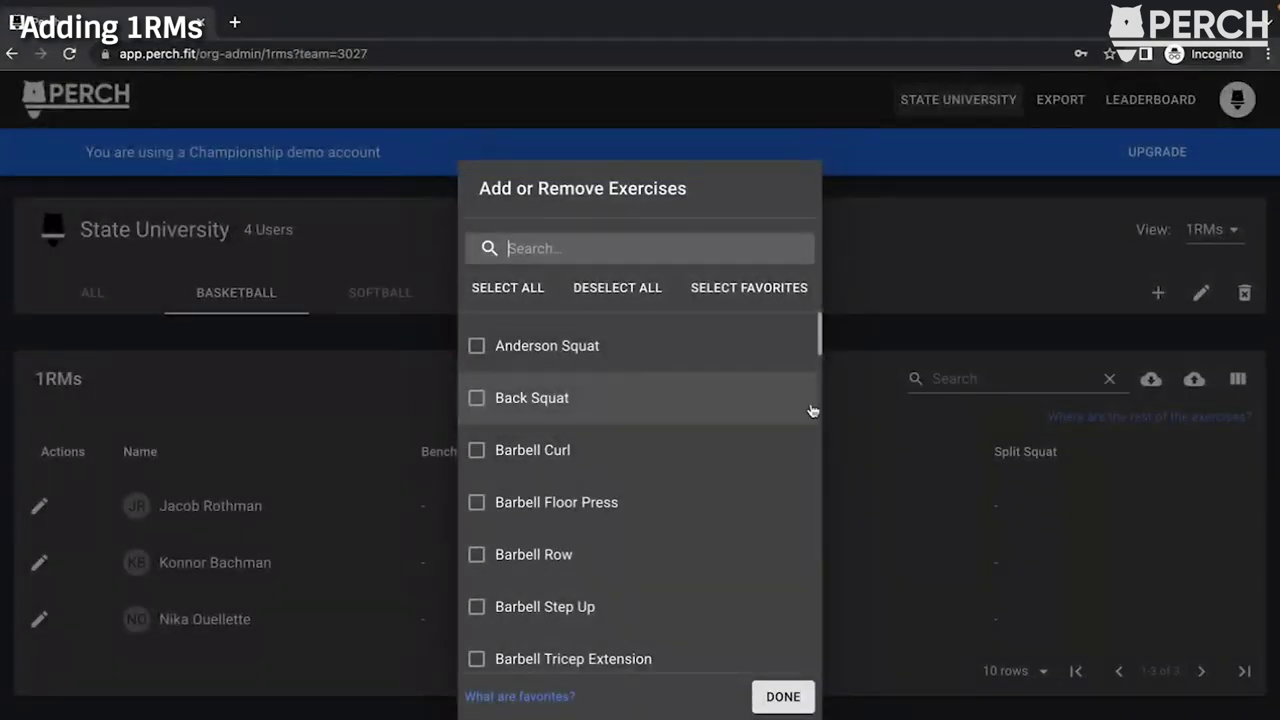
pyautogui.write('je')
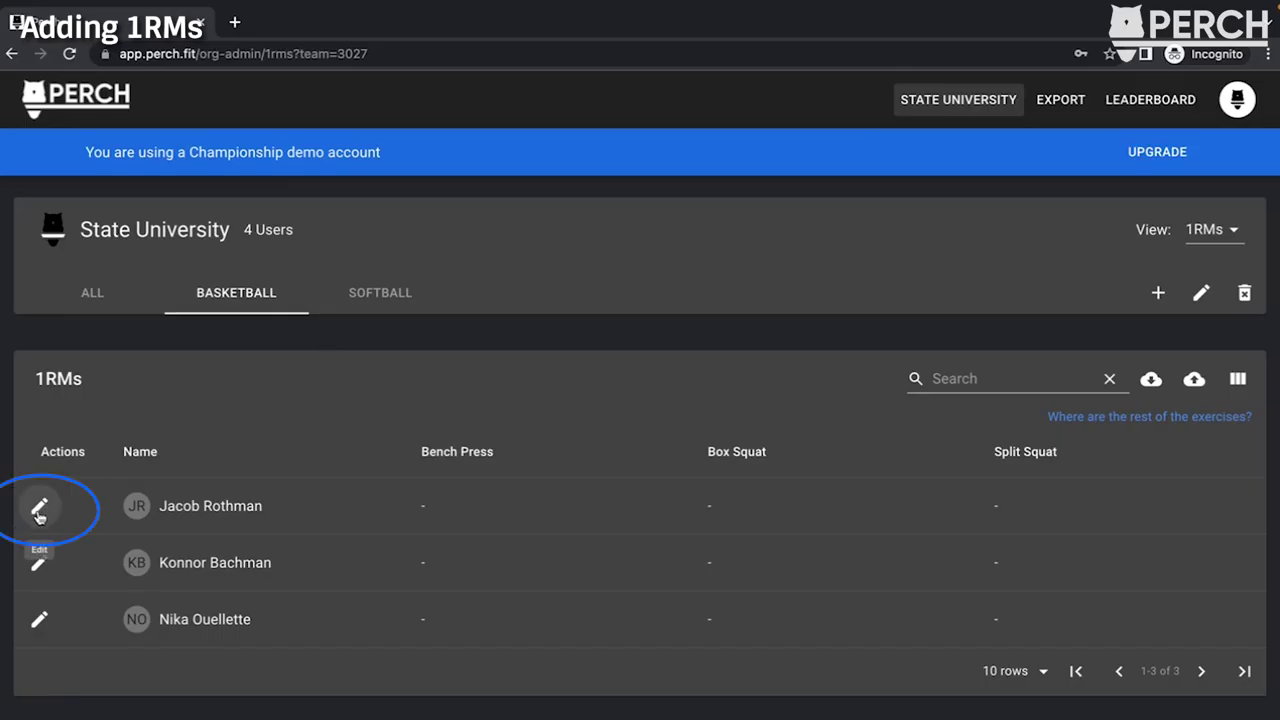
pyautogui.click(39, 511)
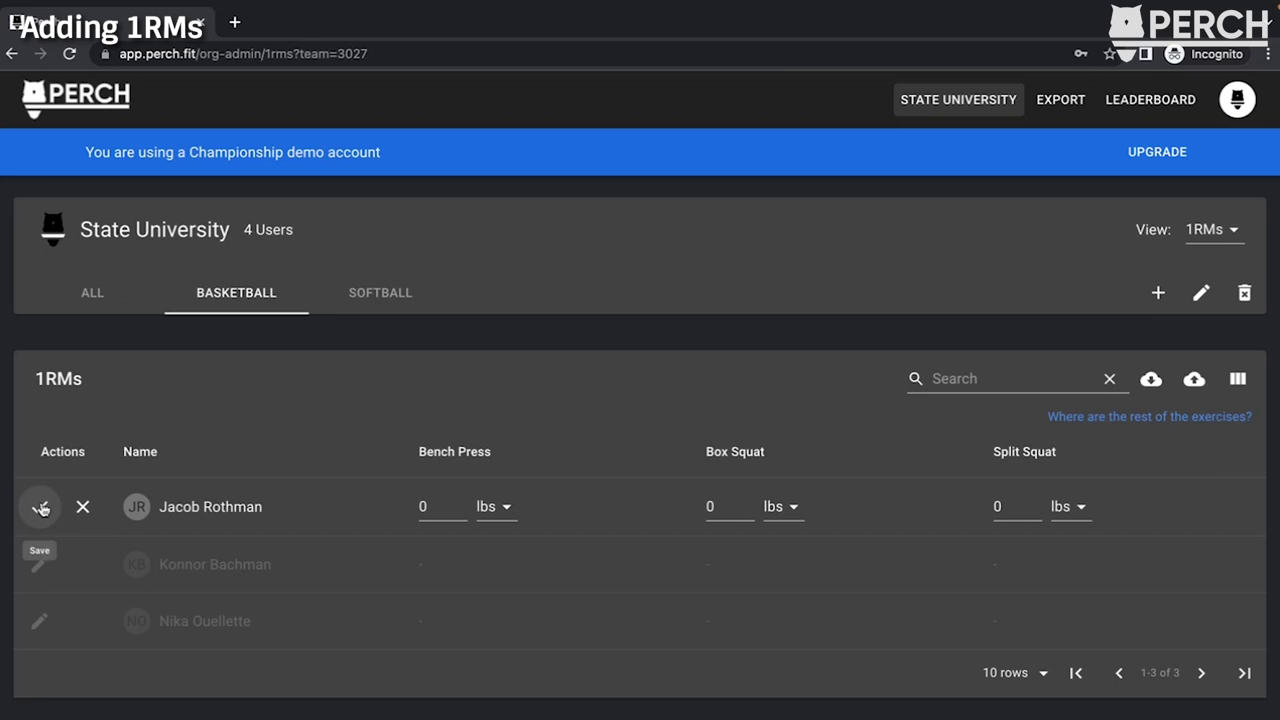
pyautogui.click(82, 508)
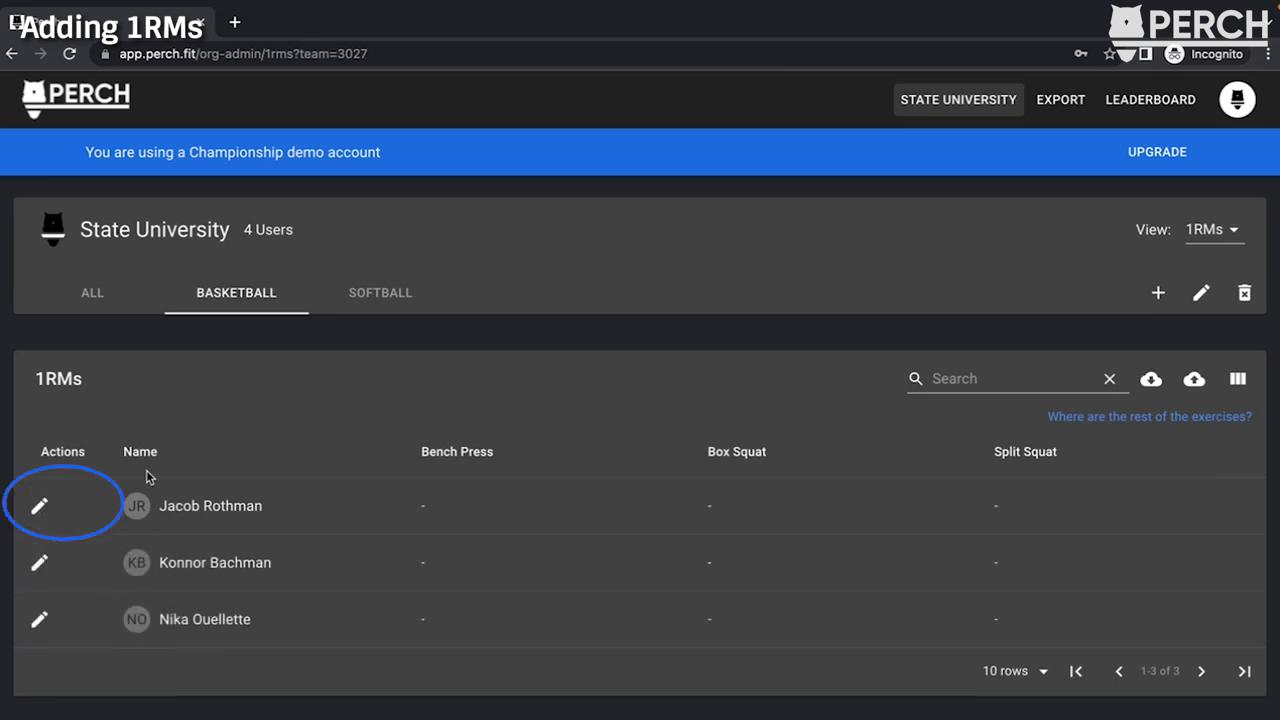
# - Export the Basketball team's 1RMs as a CSV file
pyautogui.click(1151, 381)
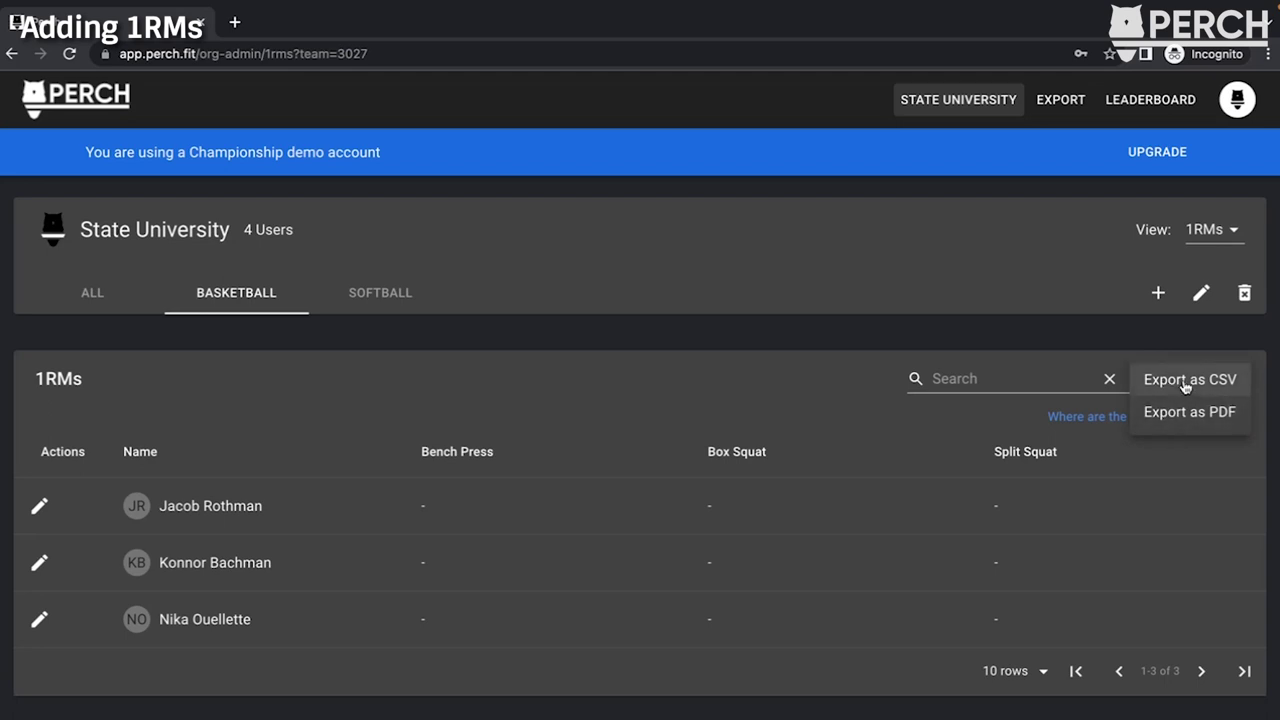
pyautogui.click(1183, 383)
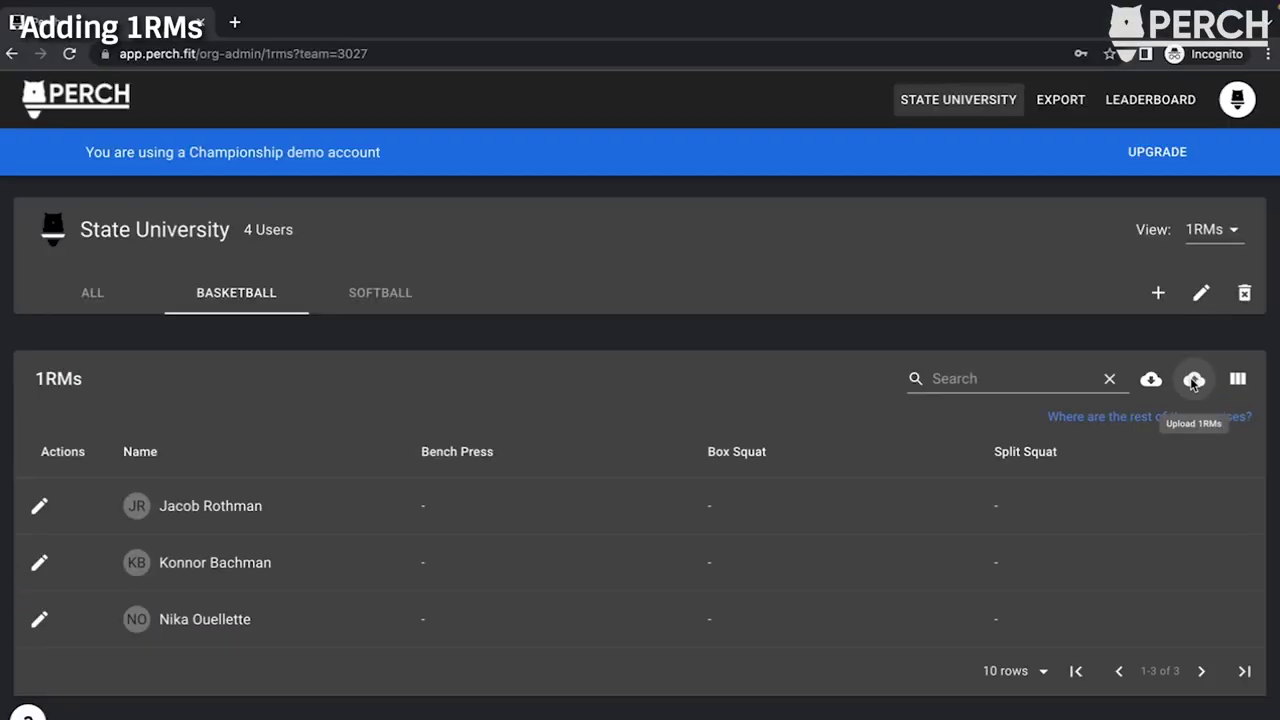
# - Upload Perch 1RMs (2).csv from the Desktop and save its 1RMs for the Basketball team
pyautogui.click(1158, 320)
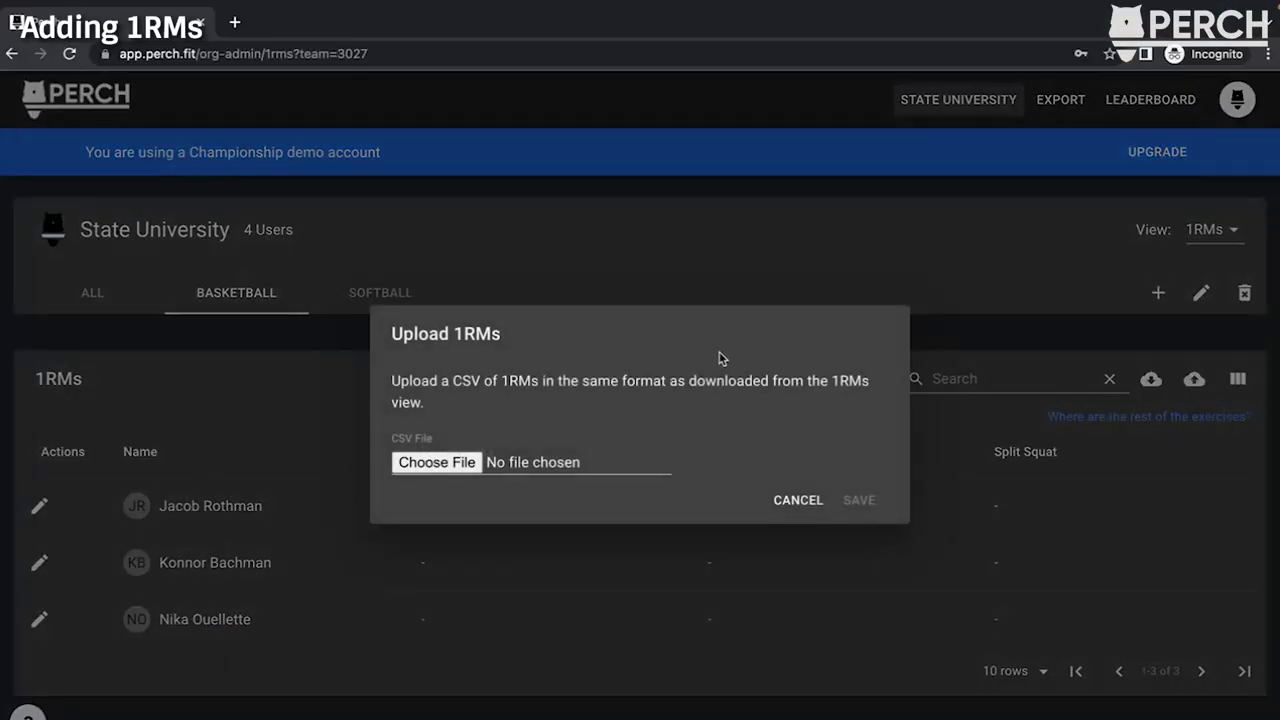
pyautogui.click(447, 464)
pyautogui.press('Escape')
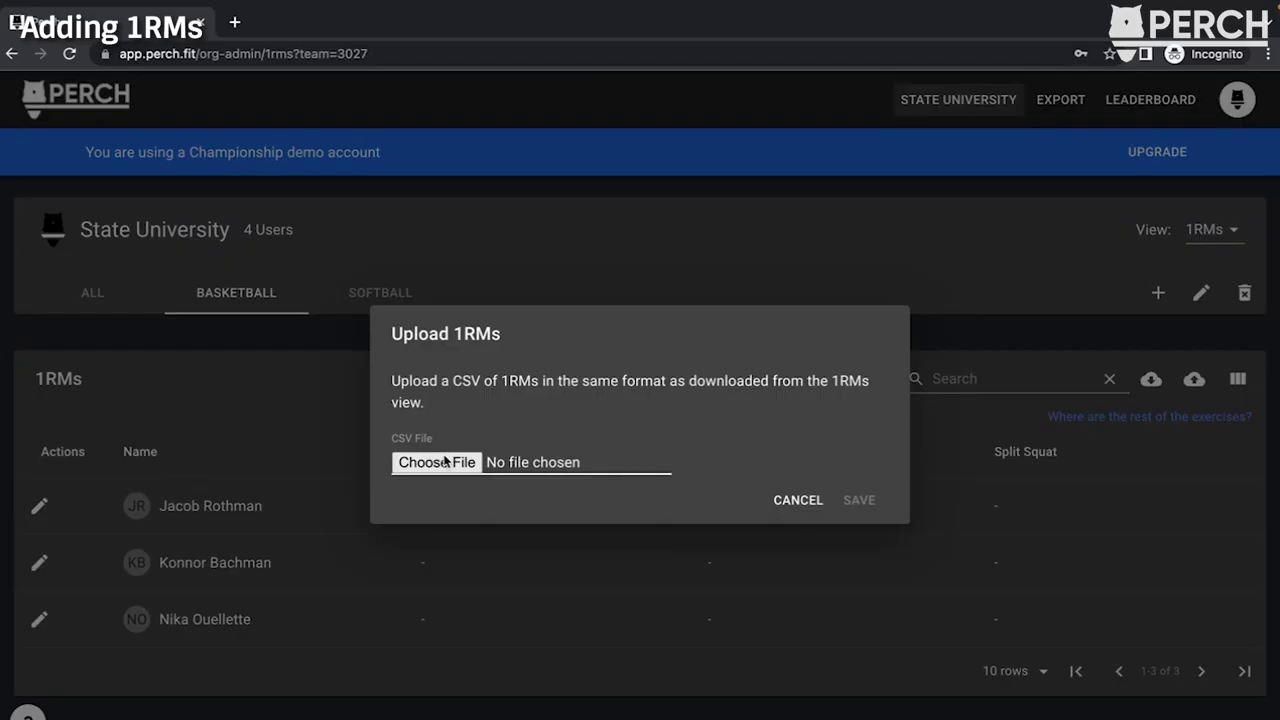
pyautogui.click(440, 463)
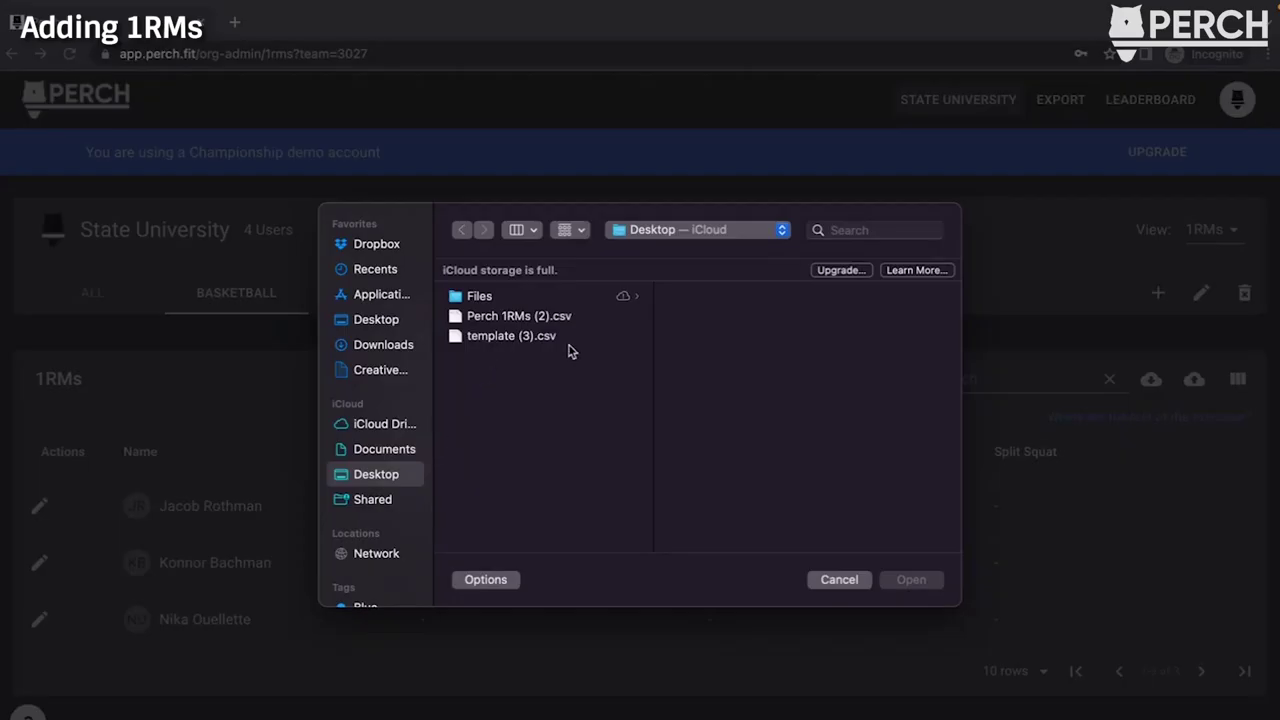
pyautogui.click(530, 318)
pyautogui.click(911, 579)
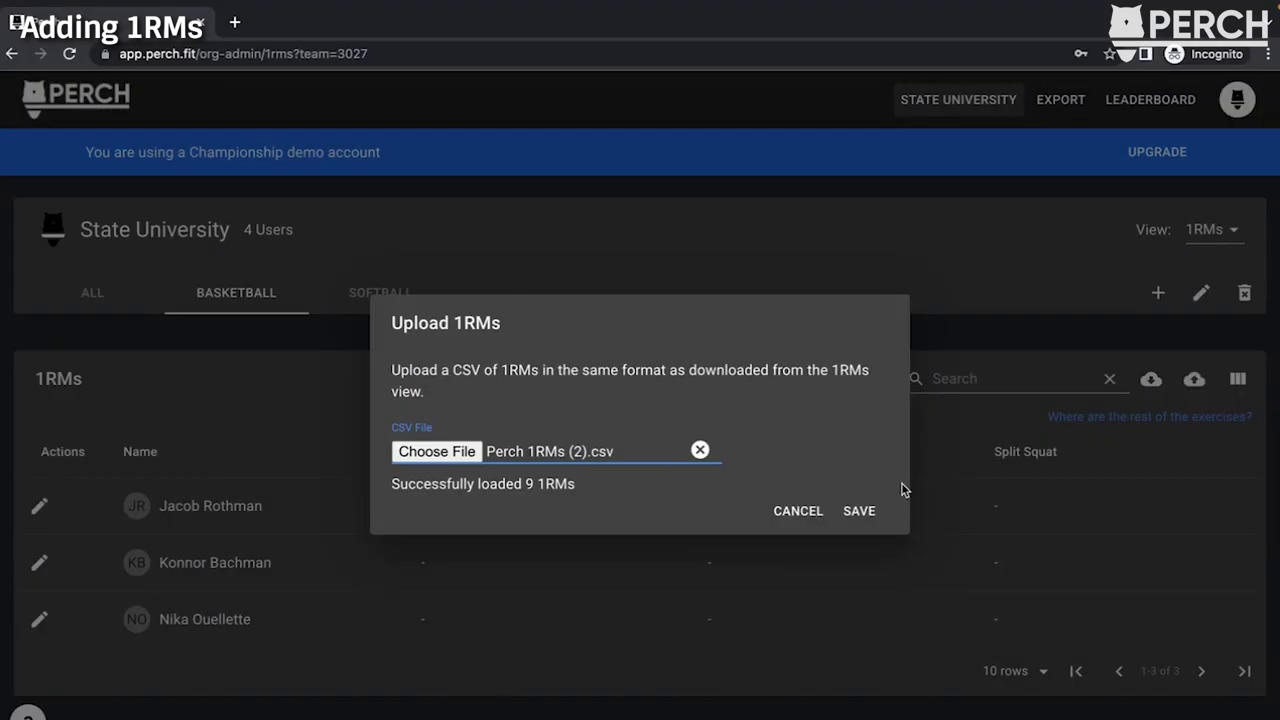
pyautogui.click(864, 514)
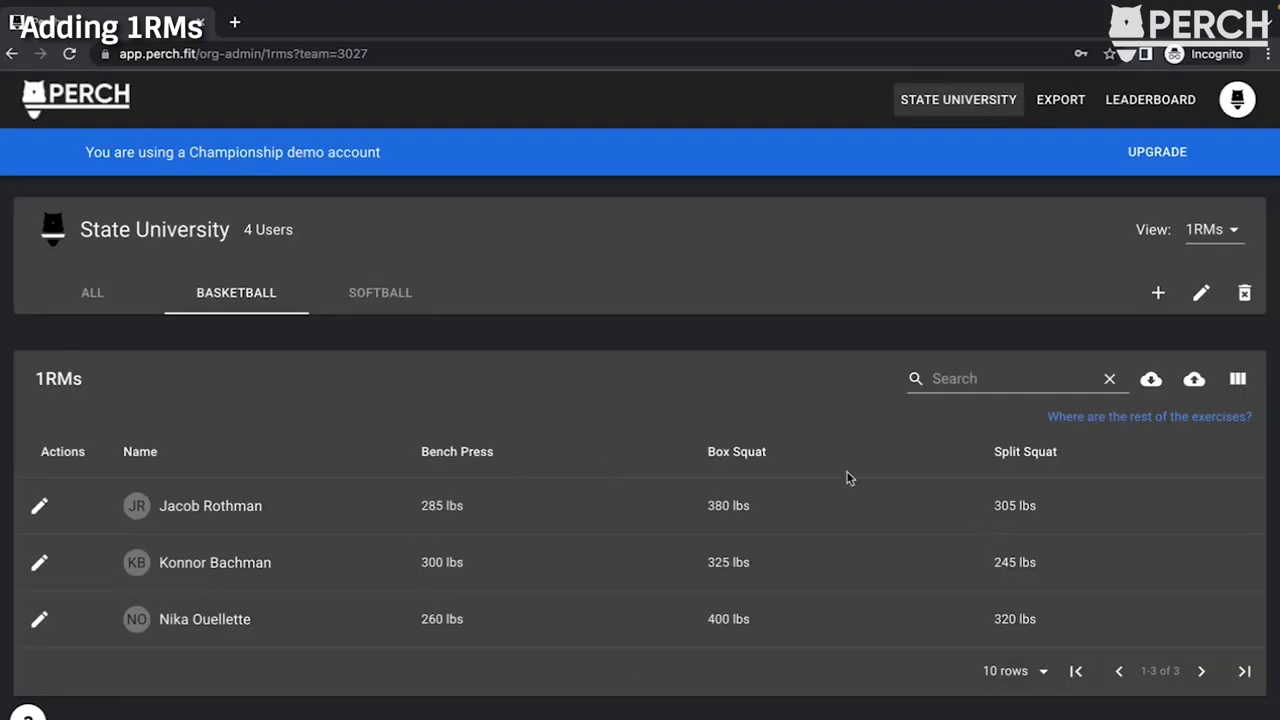
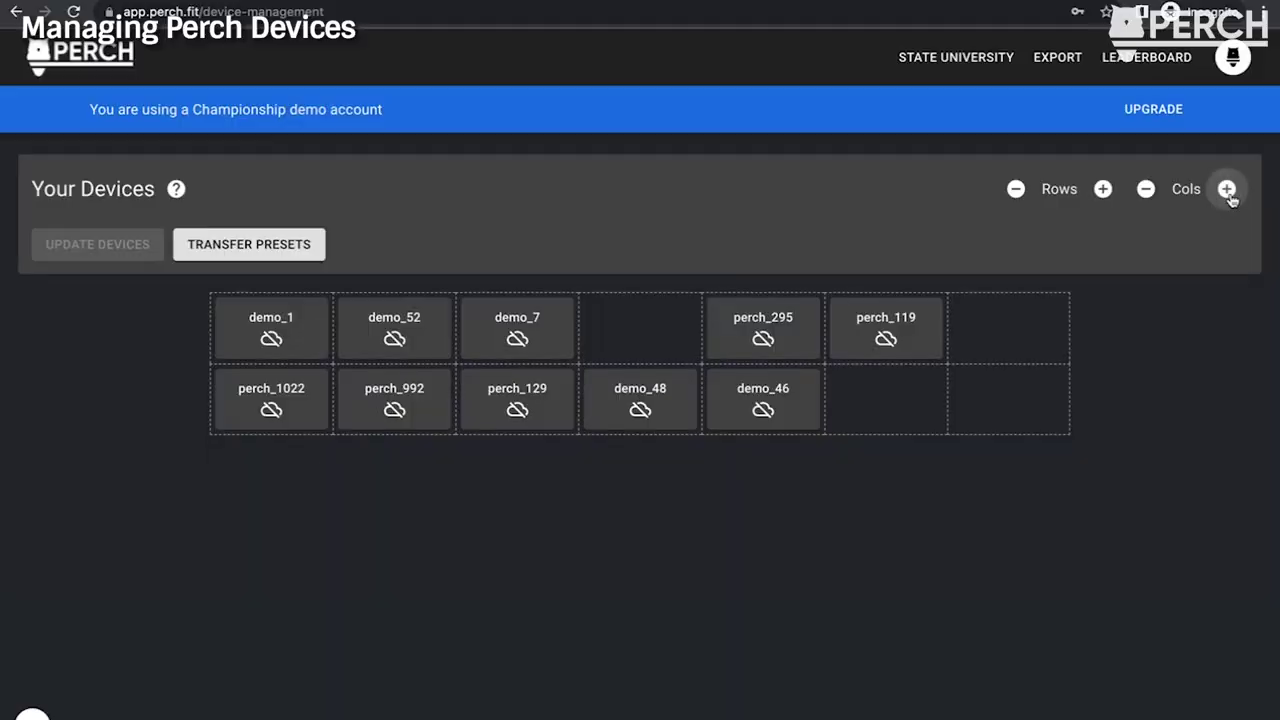
# - Add one column to the Your Devices grid and move perch_119 to the last cell of the second row
pyautogui.click(1227, 189)
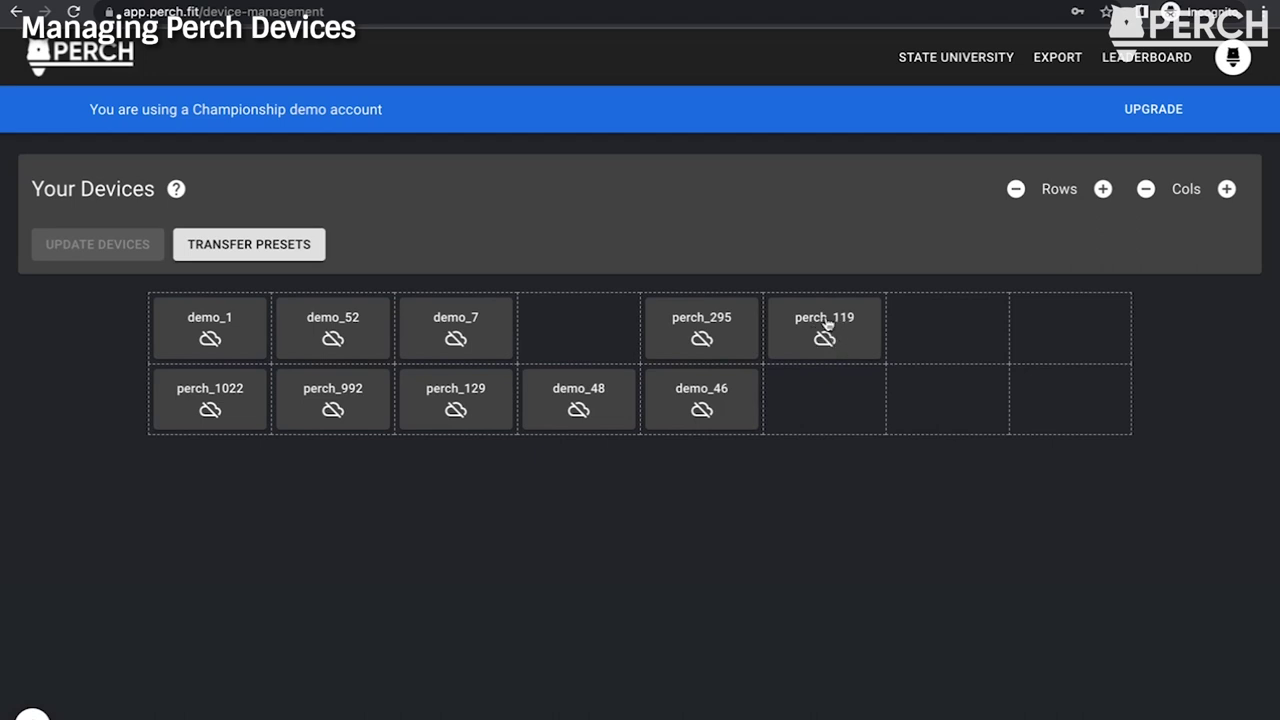
pyautogui.moveTo(827, 324); pyautogui.dragTo(1038, 384)
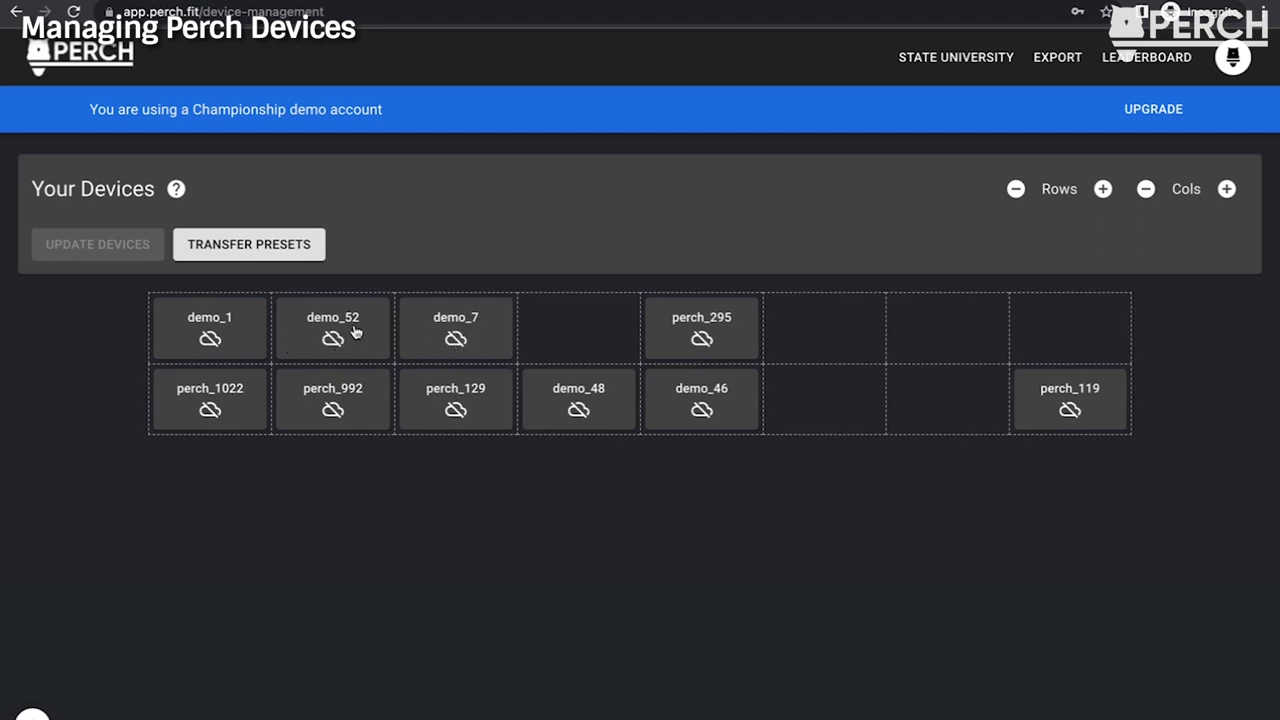
# - Check the help legend explaining the device status icons and close it
pyautogui.click(175, 191)
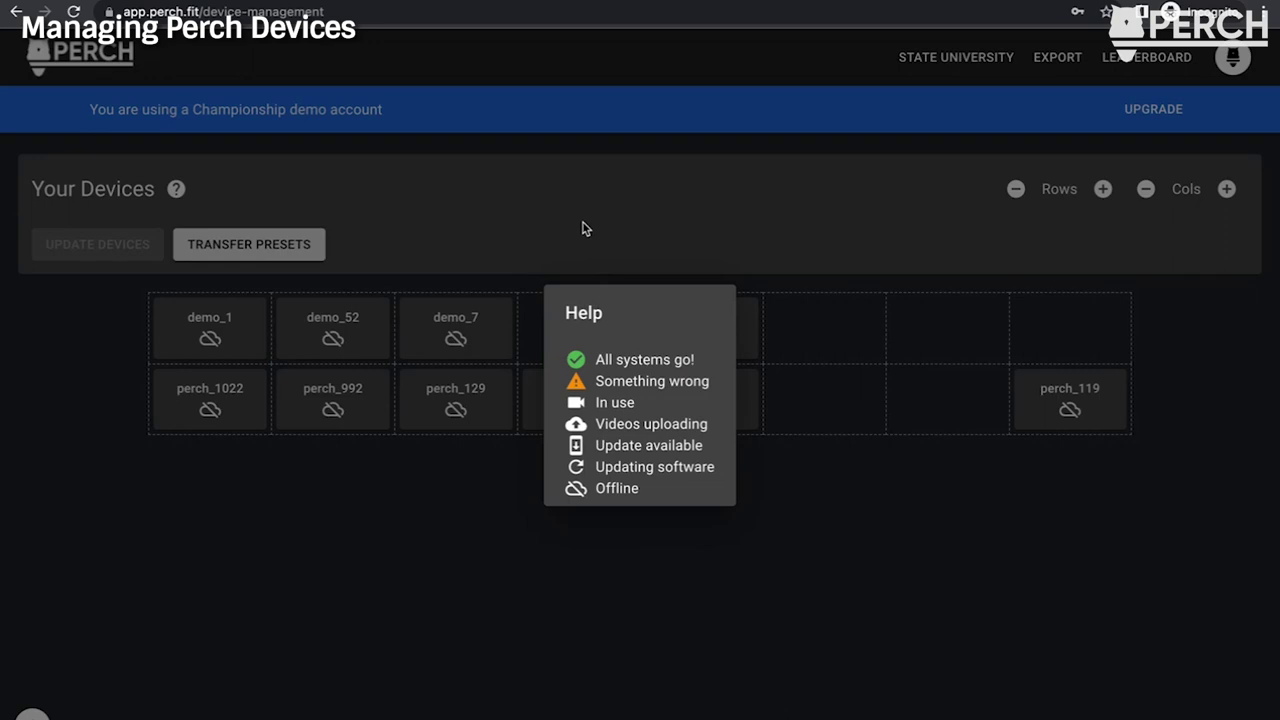
pyautogui.click(555, 178)
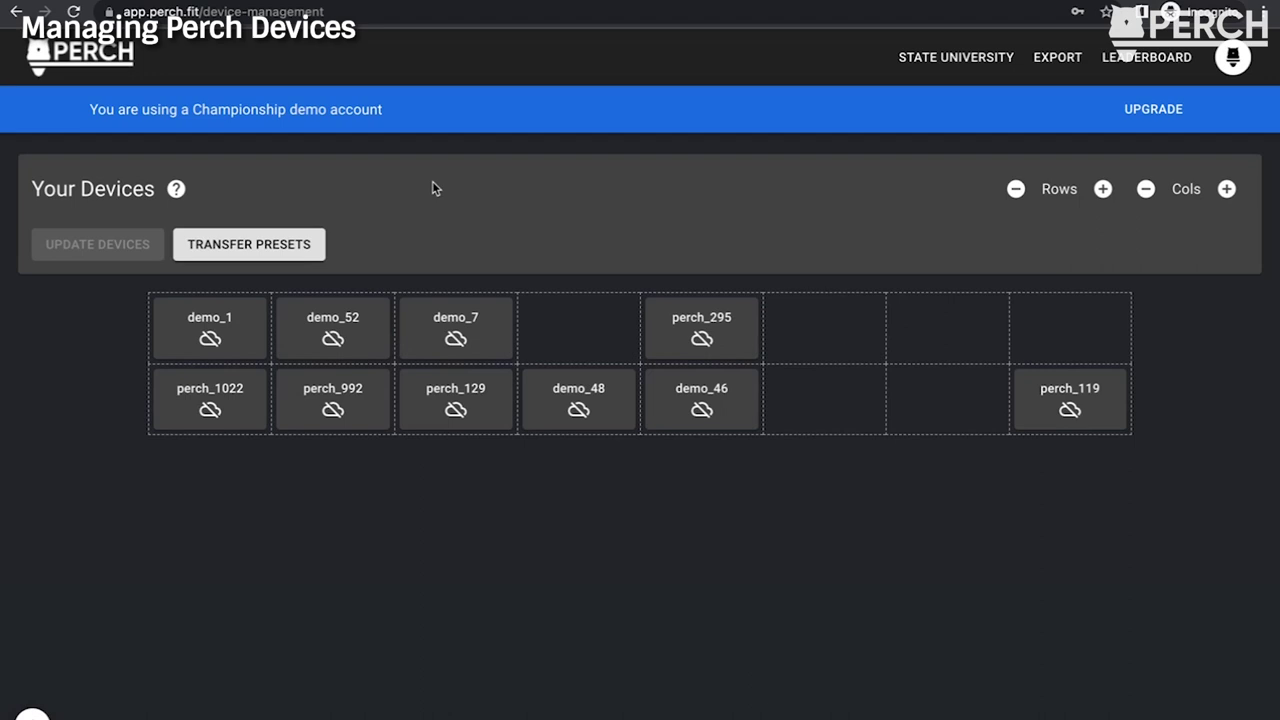
# - Start a preset transfer from demo_1 and choose demo_52, demo_7 and perch_295 as receiving devices
pyautogui.click(258, 246)
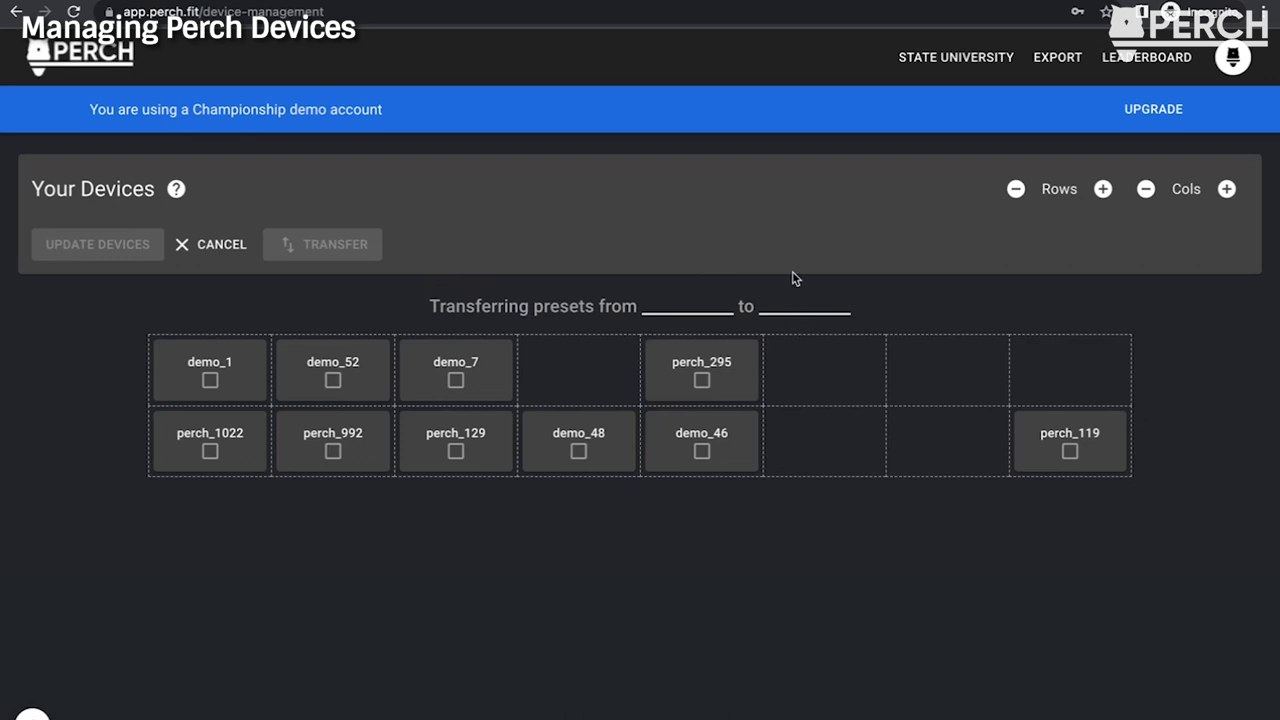
pyautogui.click(209, 381)
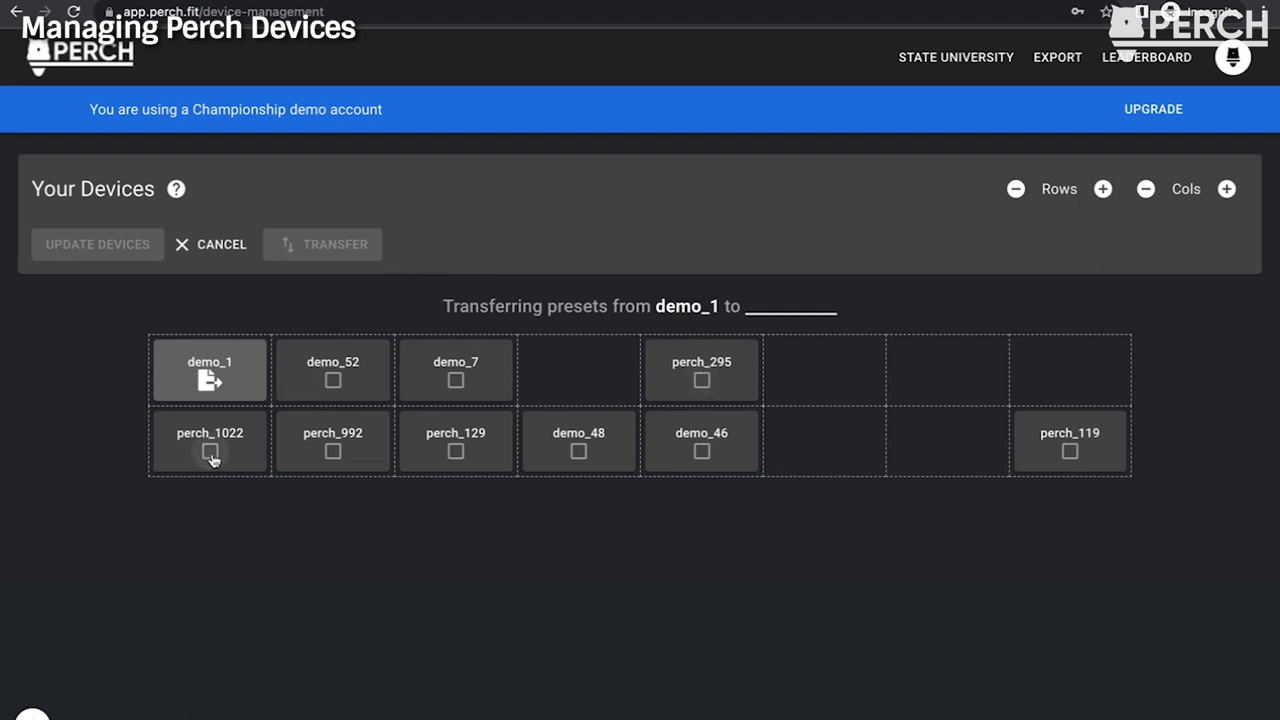
pyautogui.click(333, 382)
pyautogui.click(456, 381)
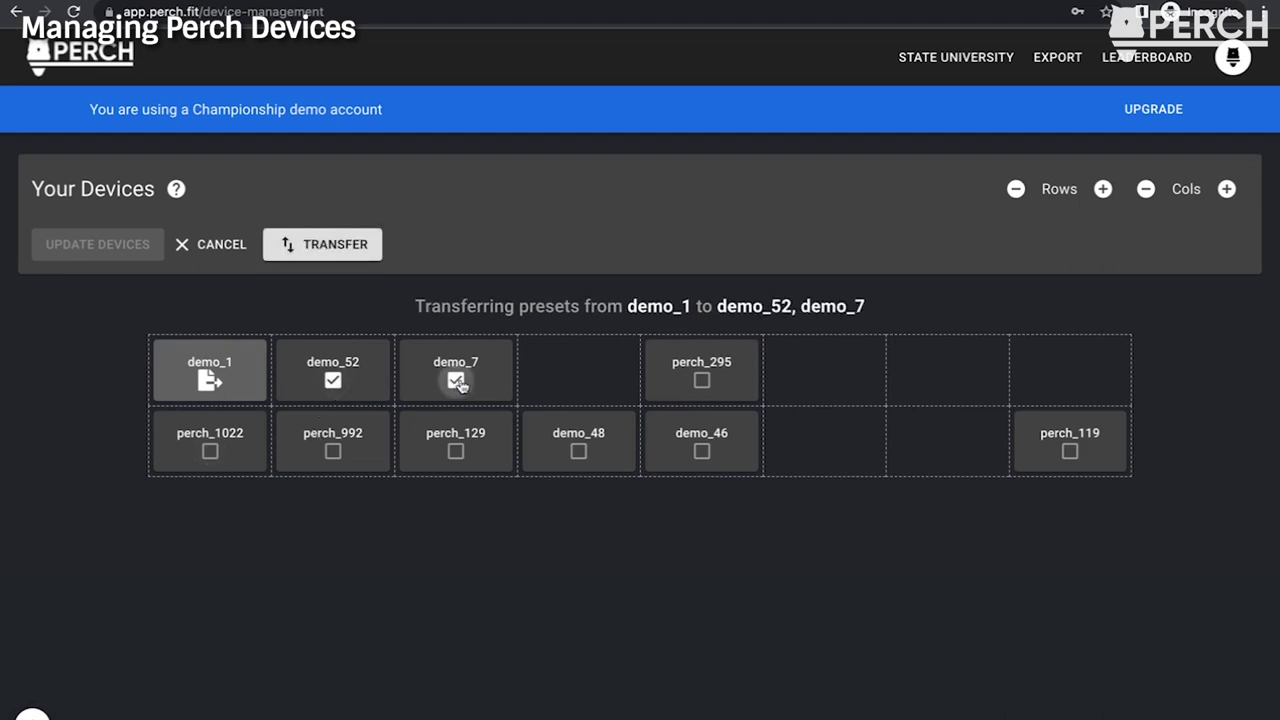
pyautogui.click(702, 381)
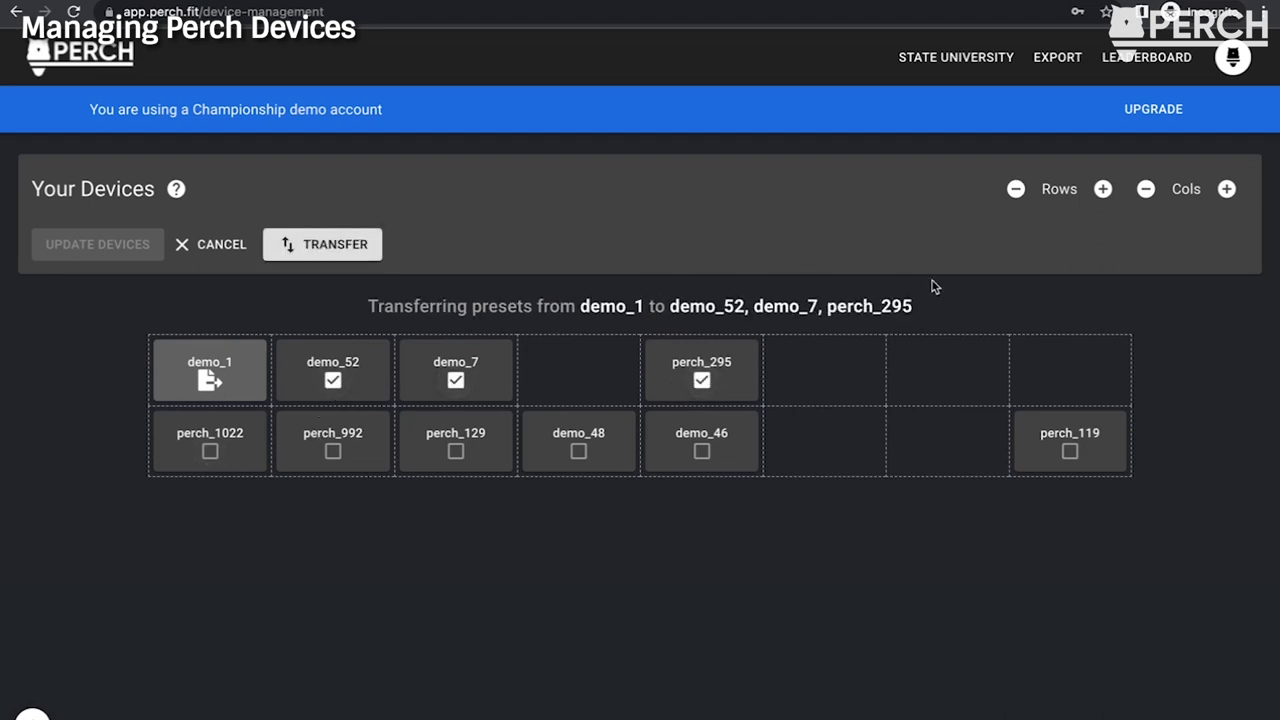
# - Add perch_1022, perch_992, perch_129, demo_48, demo_46 and perch_119 as receiving devices and run the preset transfer
pyautogui.click(210, 452)
pyautogui.click(333, 452)
pyautogui.click(450, 462)
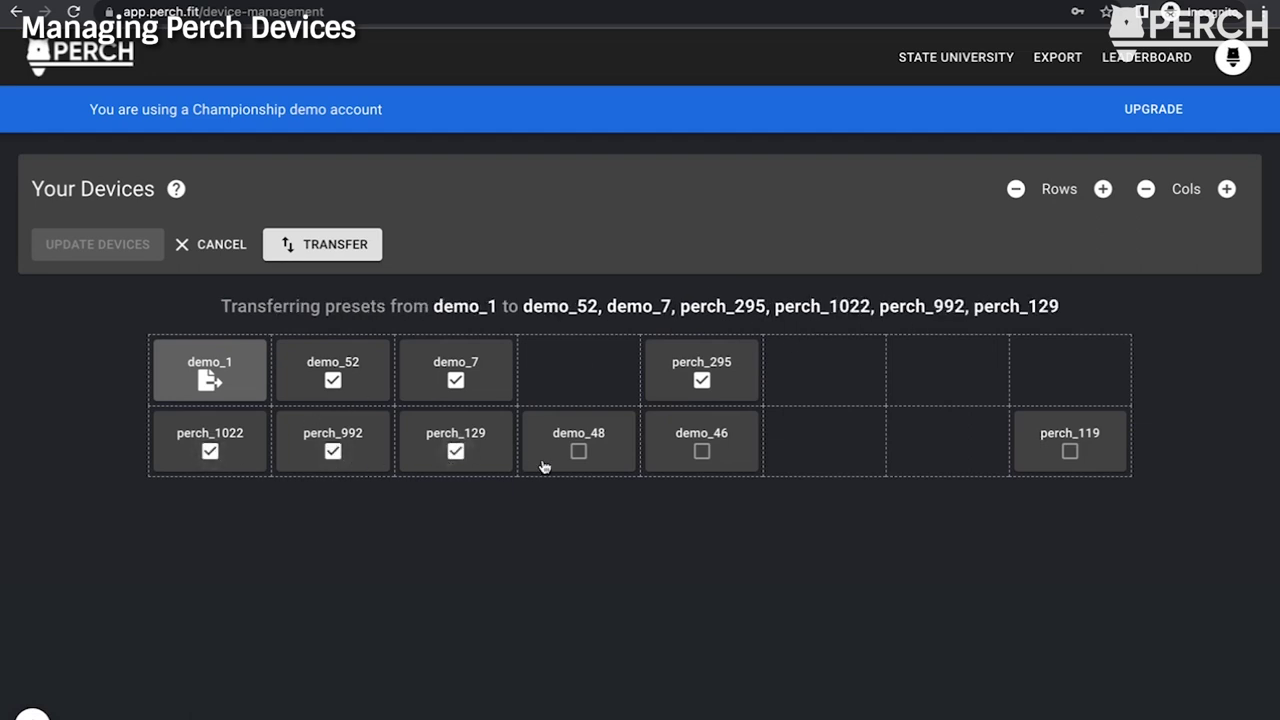
pyautogui.click(570, 464)
pyautogui.click(678, 465)
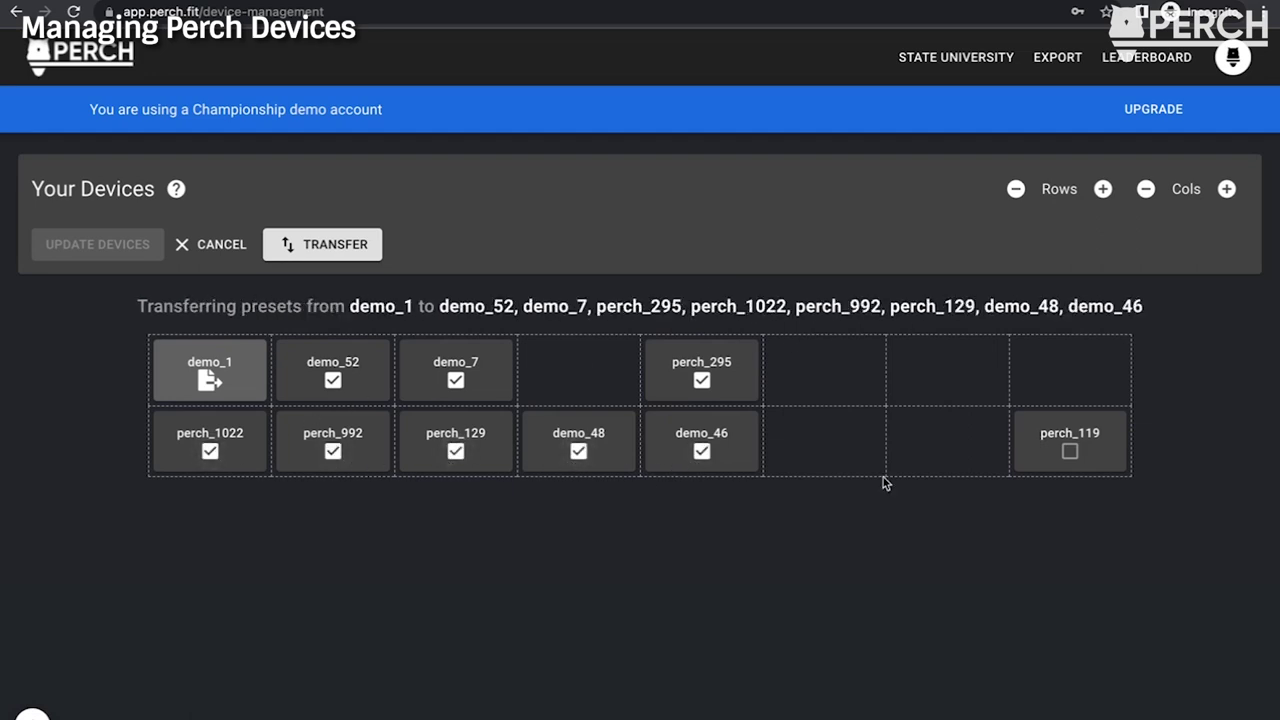
pyautogui.click(1069, 452)
pyautogui.click(324, 256)
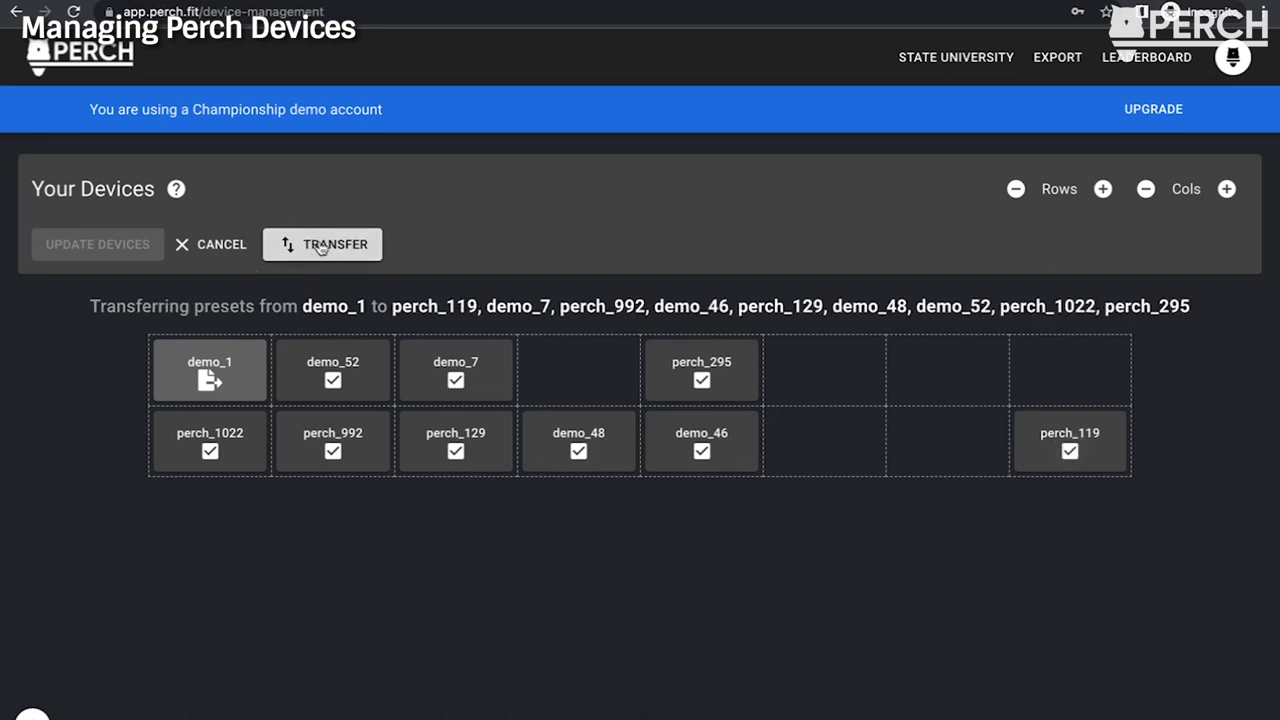
pyautogui.click(334, 248)
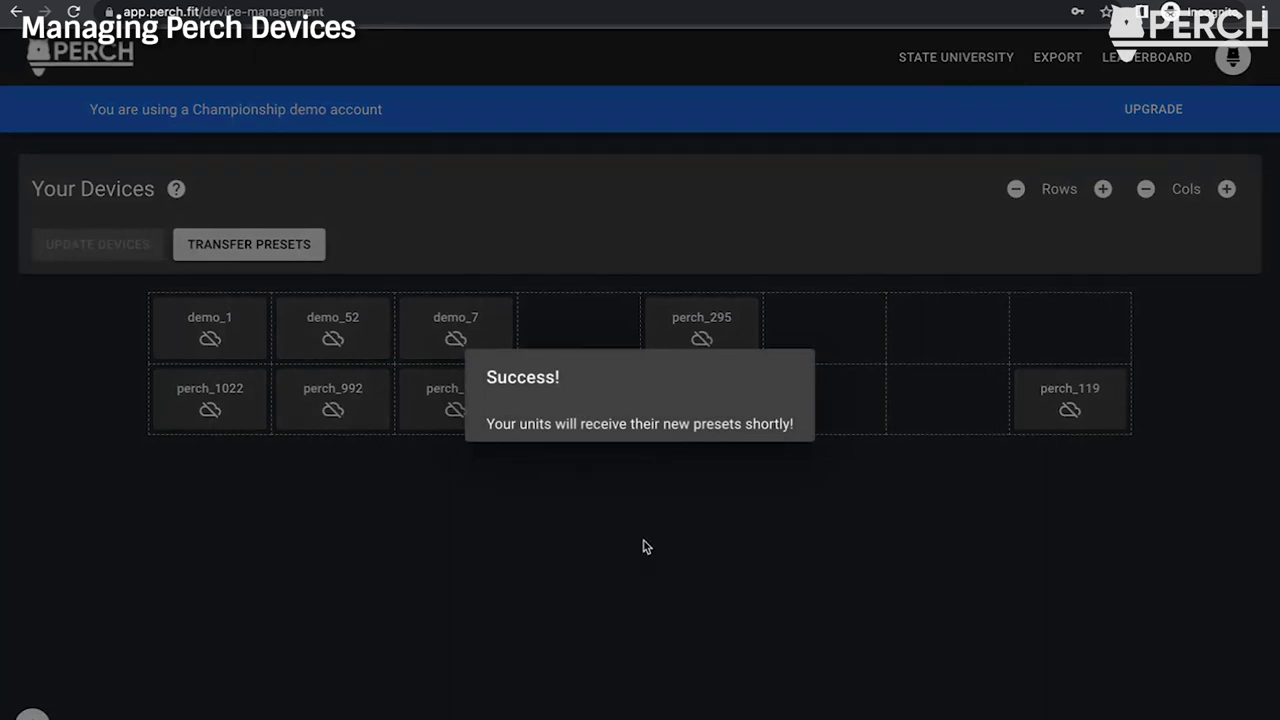
pyautogui.click(617, 573)
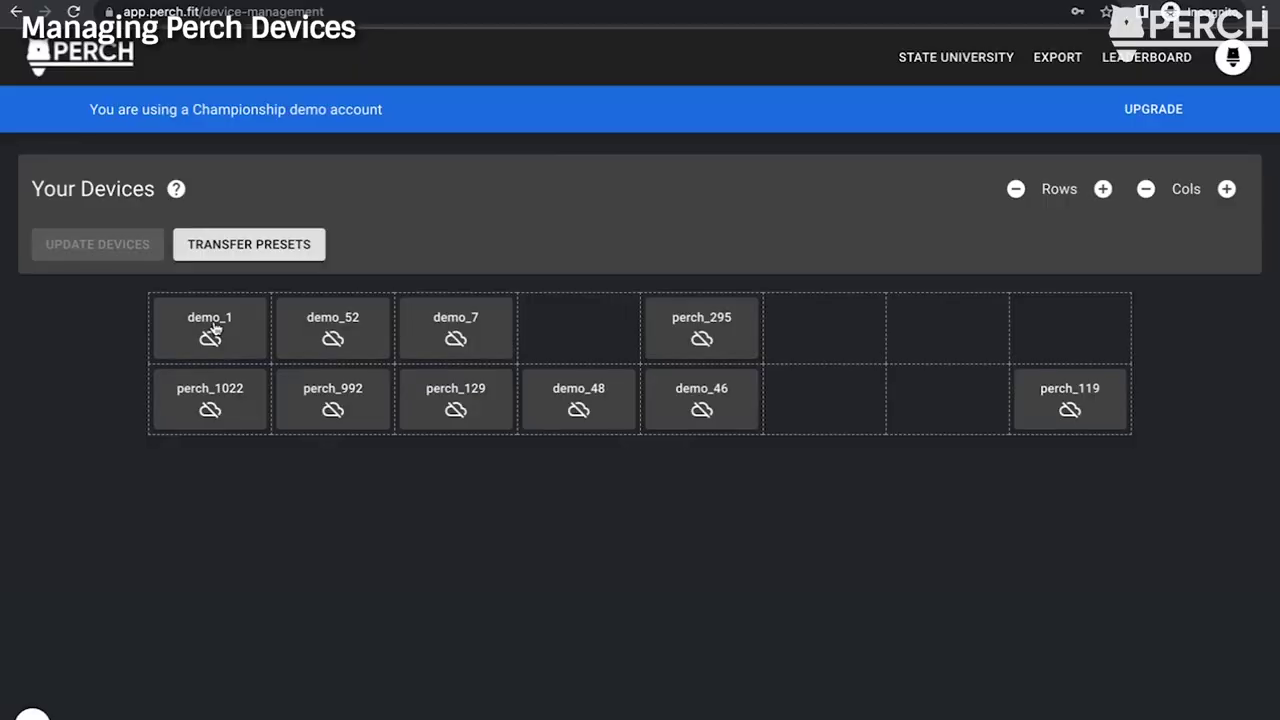
# - Check the demo_1 device's details, including its software version
pyautogui.click(210, 322)
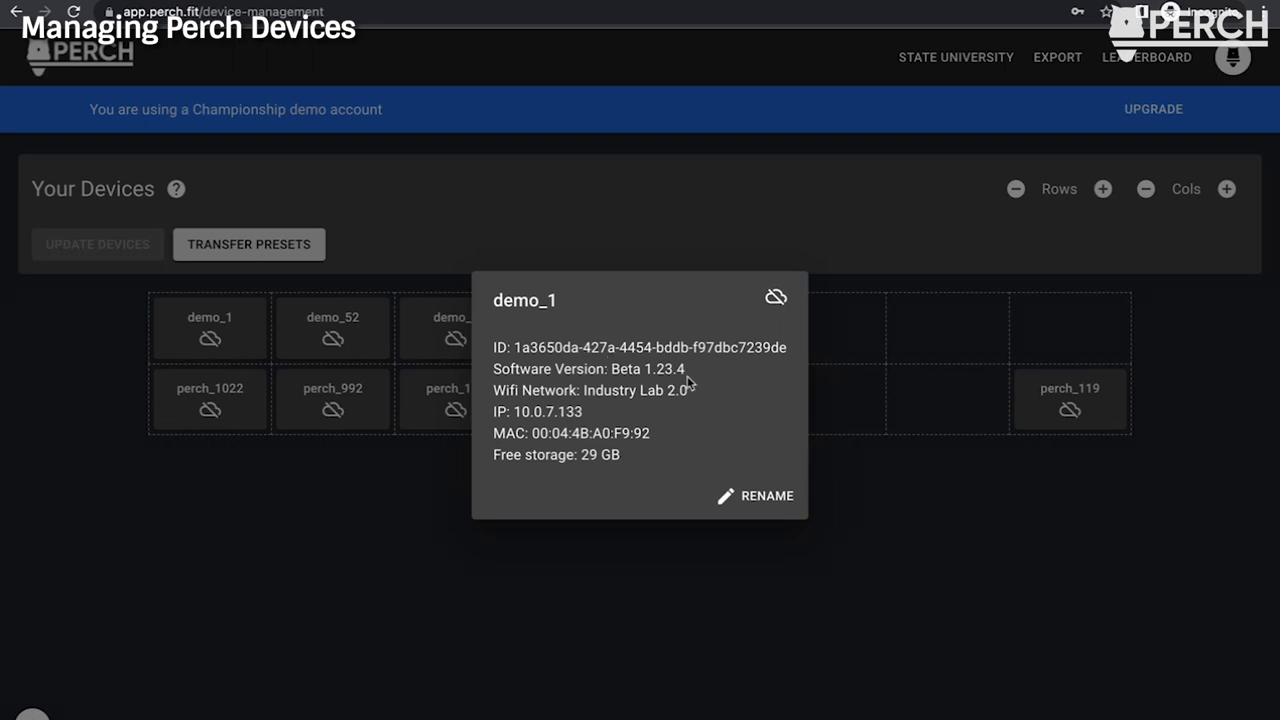
pyautogui.moveTo(688, 370); pyautogui.dragTo(602, 370)
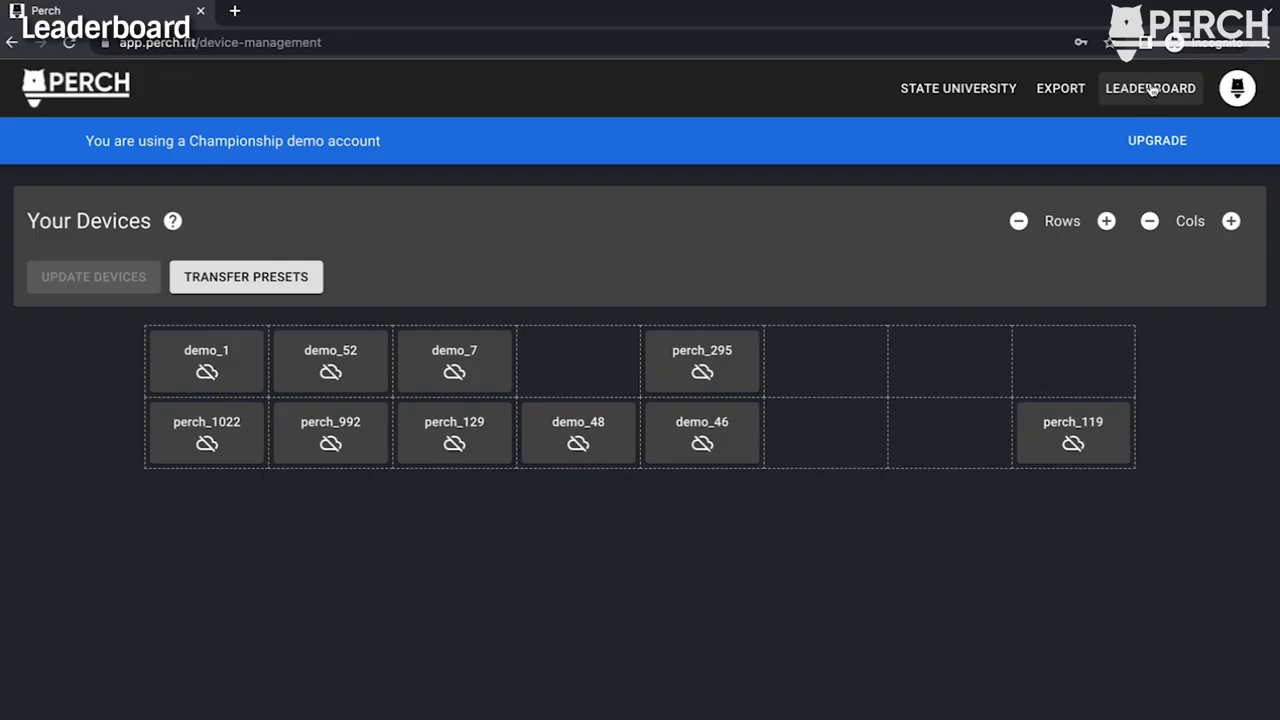
# - Open the leaderboard's filters and enable filtering each of the two columns individually
pyautogui.click(1151, 88)
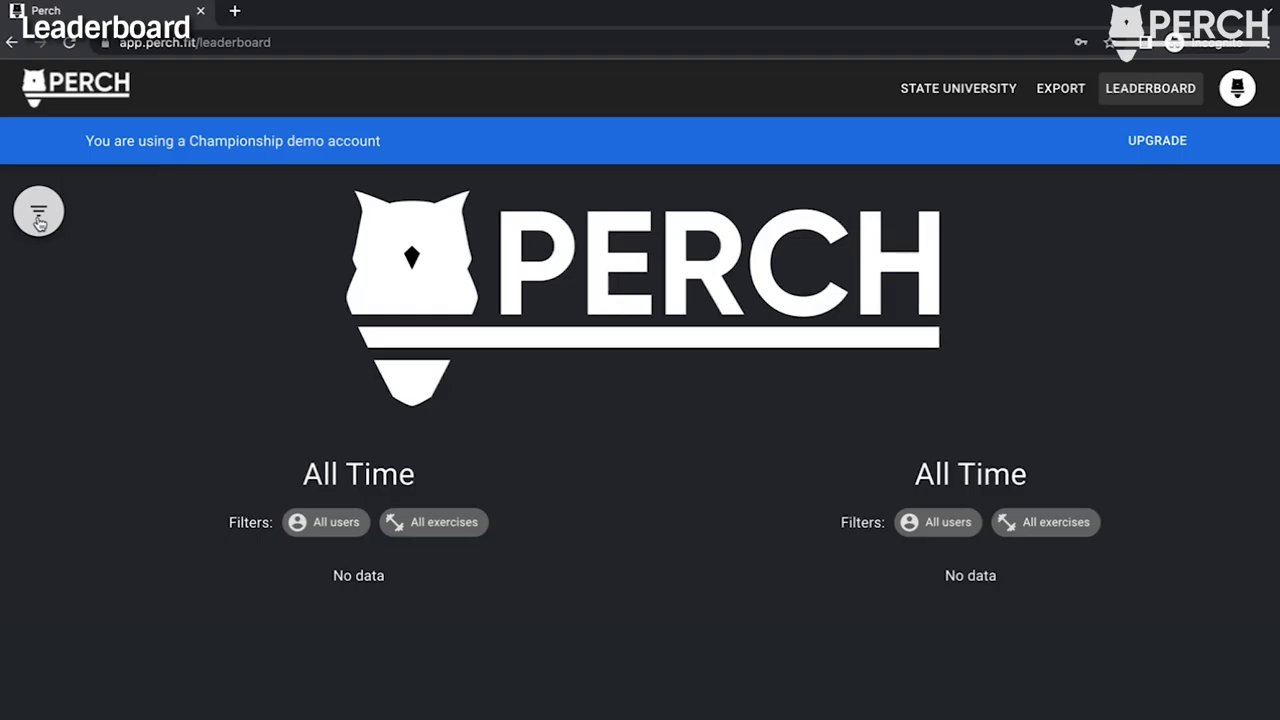
pyautogui.click(38, 211)
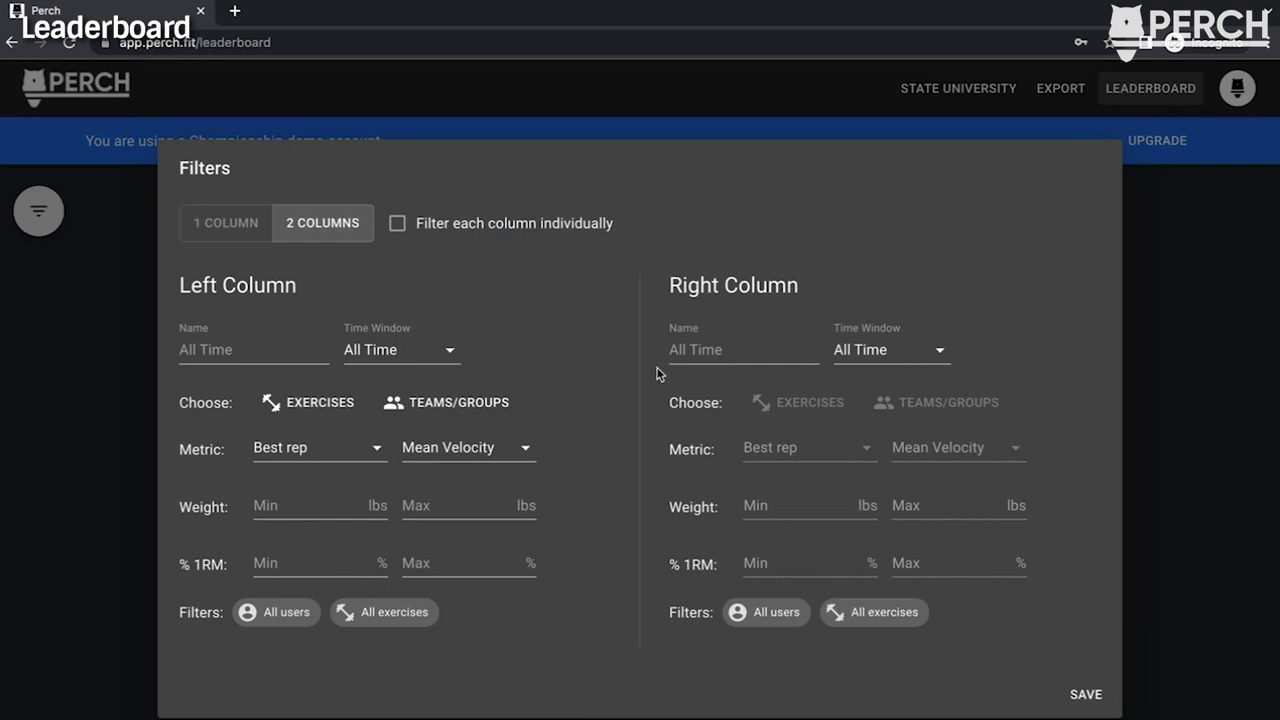
pyautogui.click(433, 224)
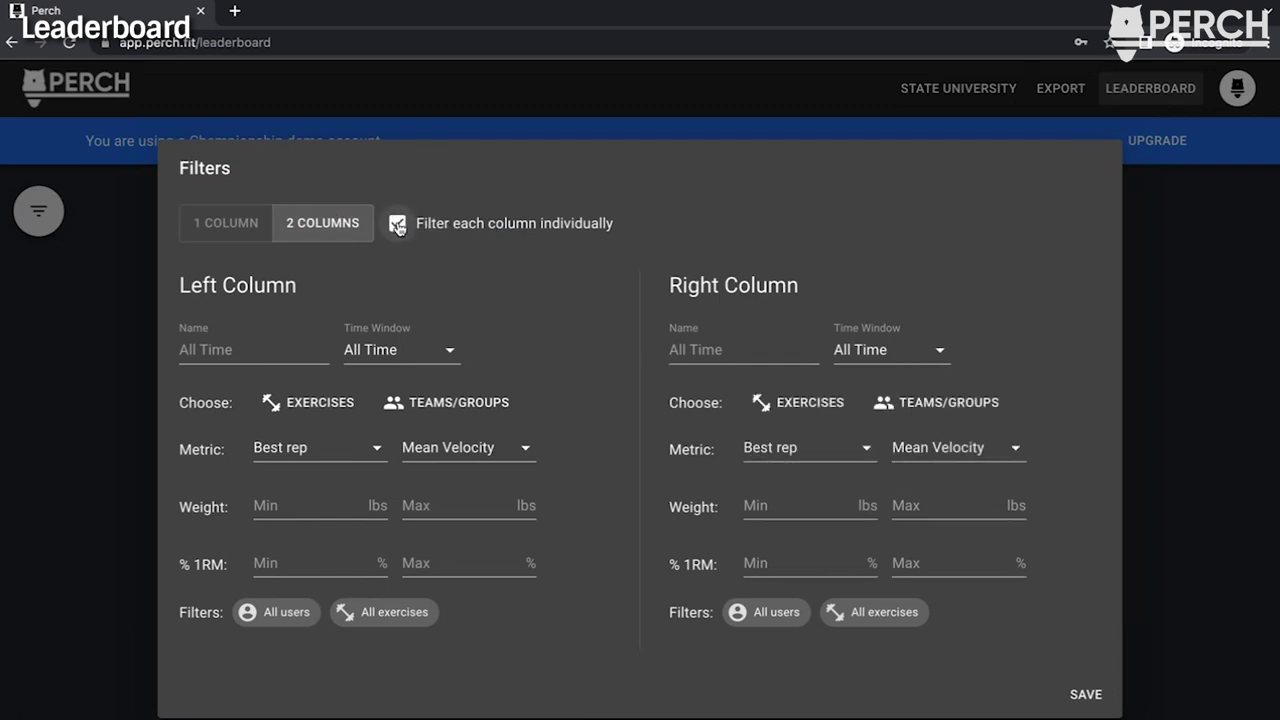
pyautogui.click(397, 226)
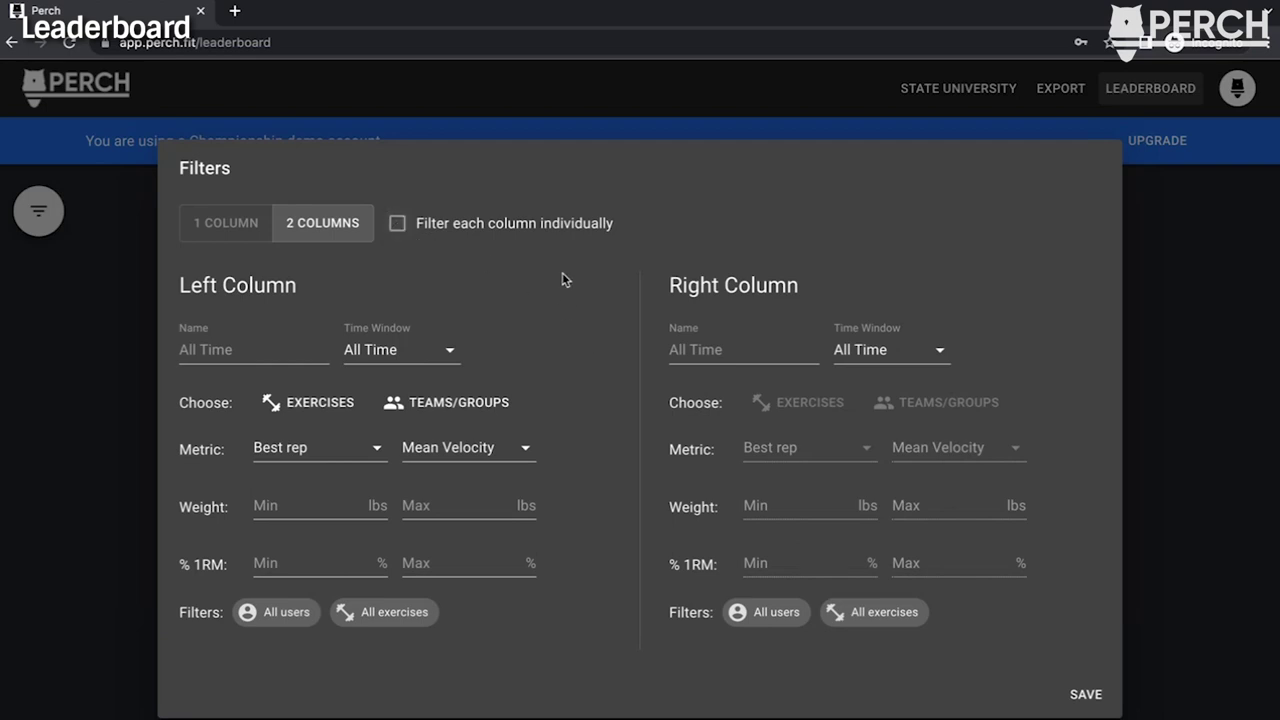
pyautogui.click(397, 226)
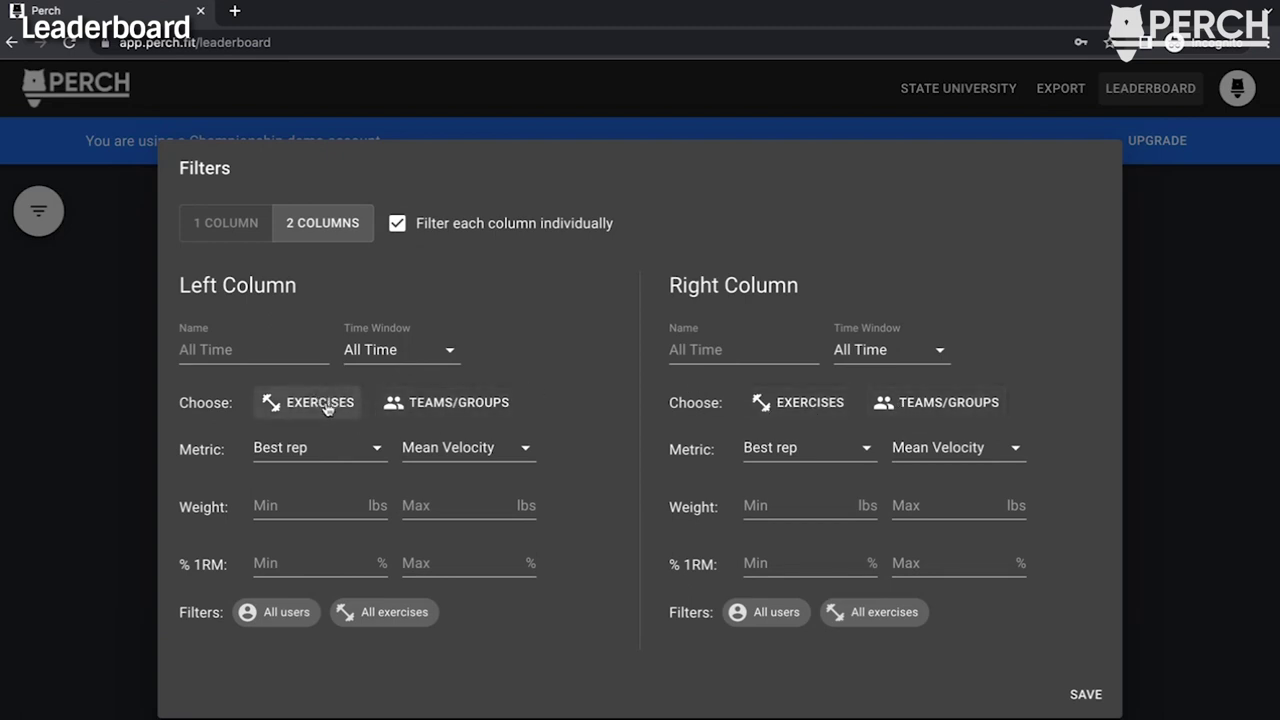
# - Name the leaderboard's left column Power and its right column Velocity
pyautogui.click(284, 350)
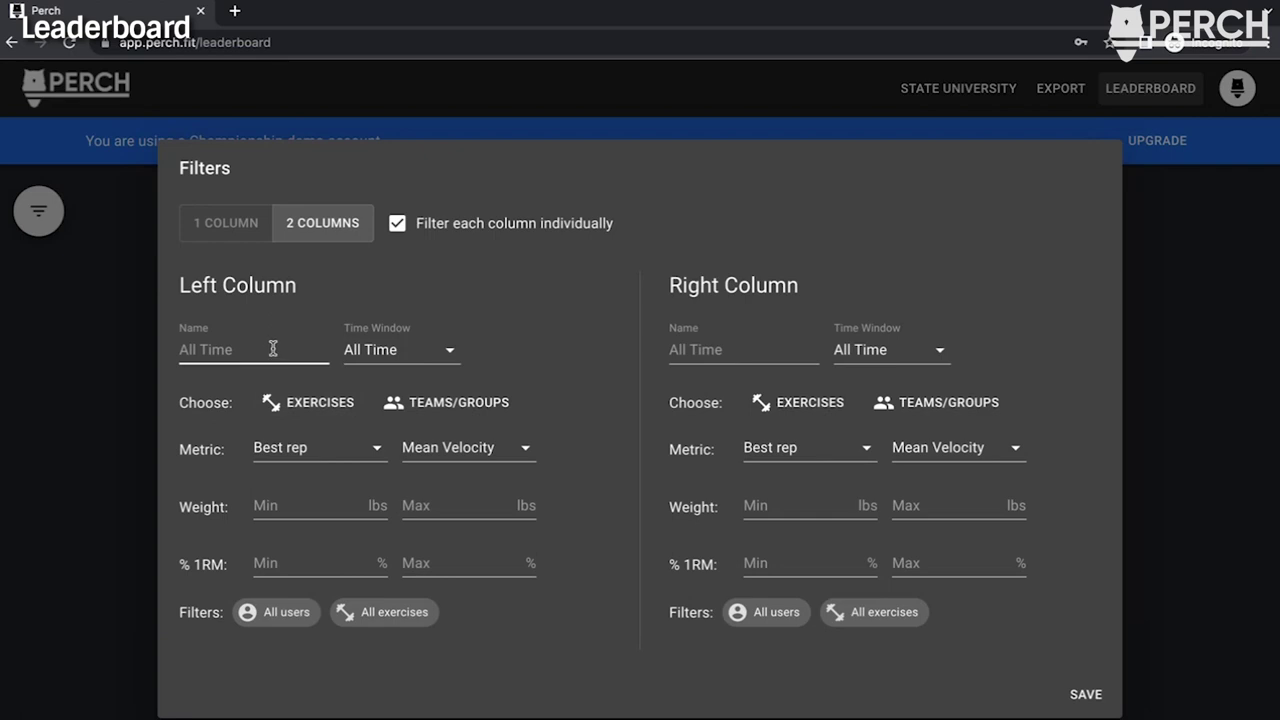
pyautogui.click(243, 354)
pyautogui.write('Power')
pyautogui.click(721, 352)
pyautogui.write('Velocity')
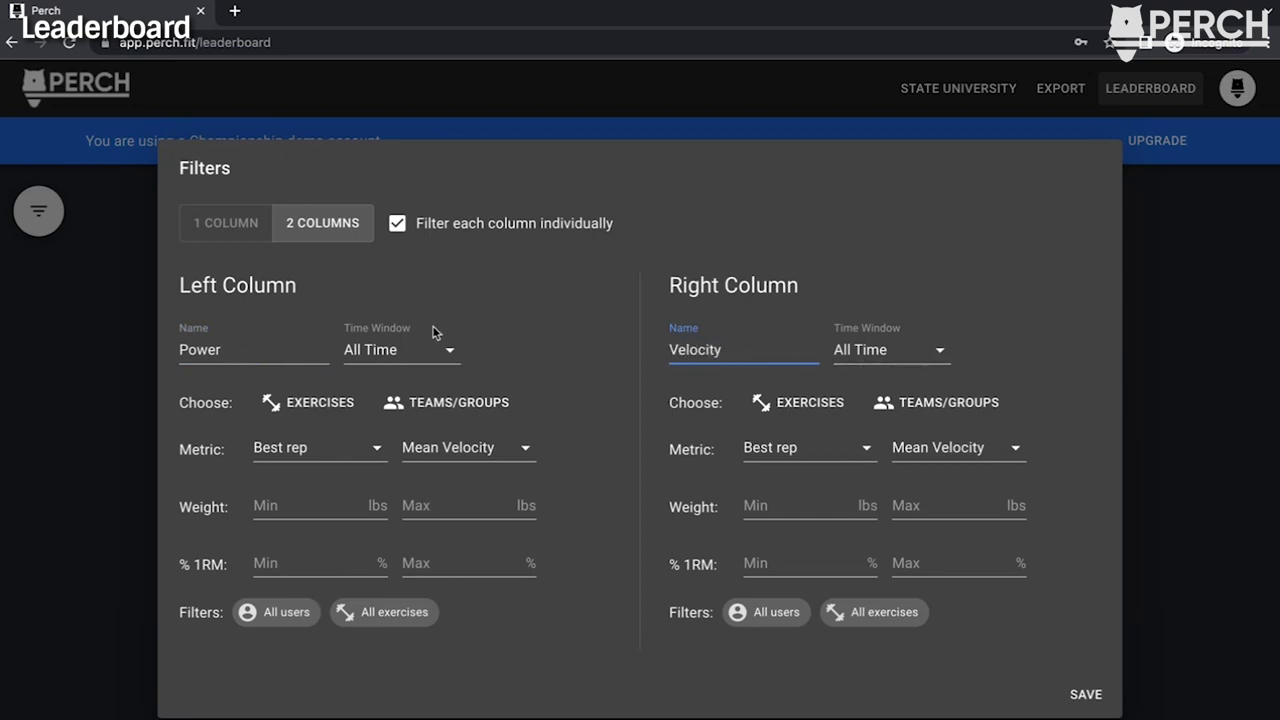
# - Check the left column's time window options and try a Back Squat exercise filter on that column
pyautogui.click(416, 357)
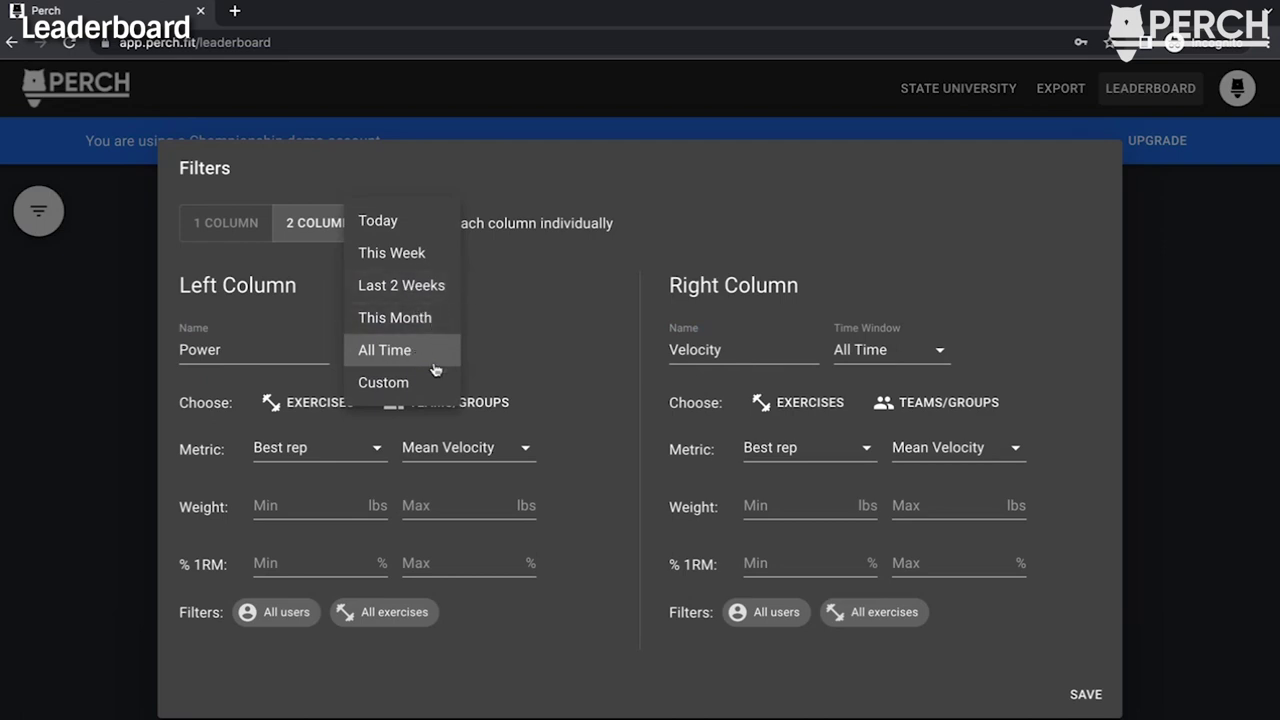
pyautogui.click(993, 256)
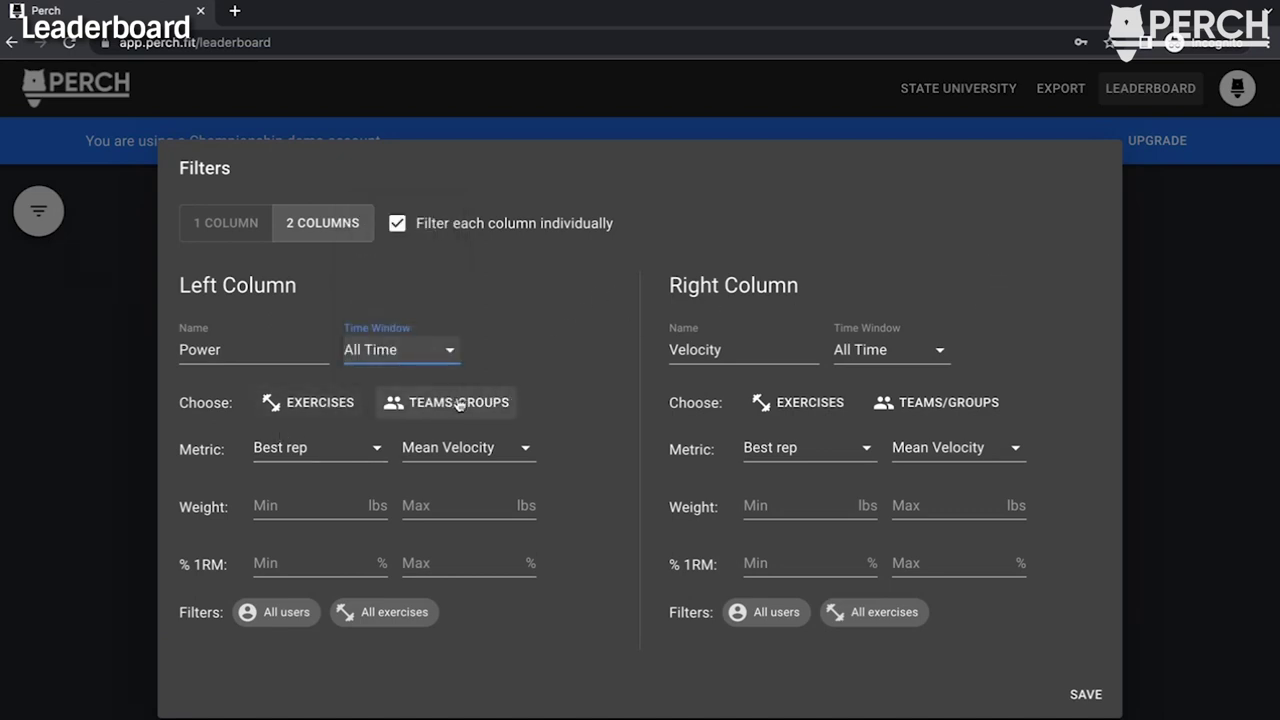
pyautogui.click(320, 405)
pyautogui.click(572, 358)
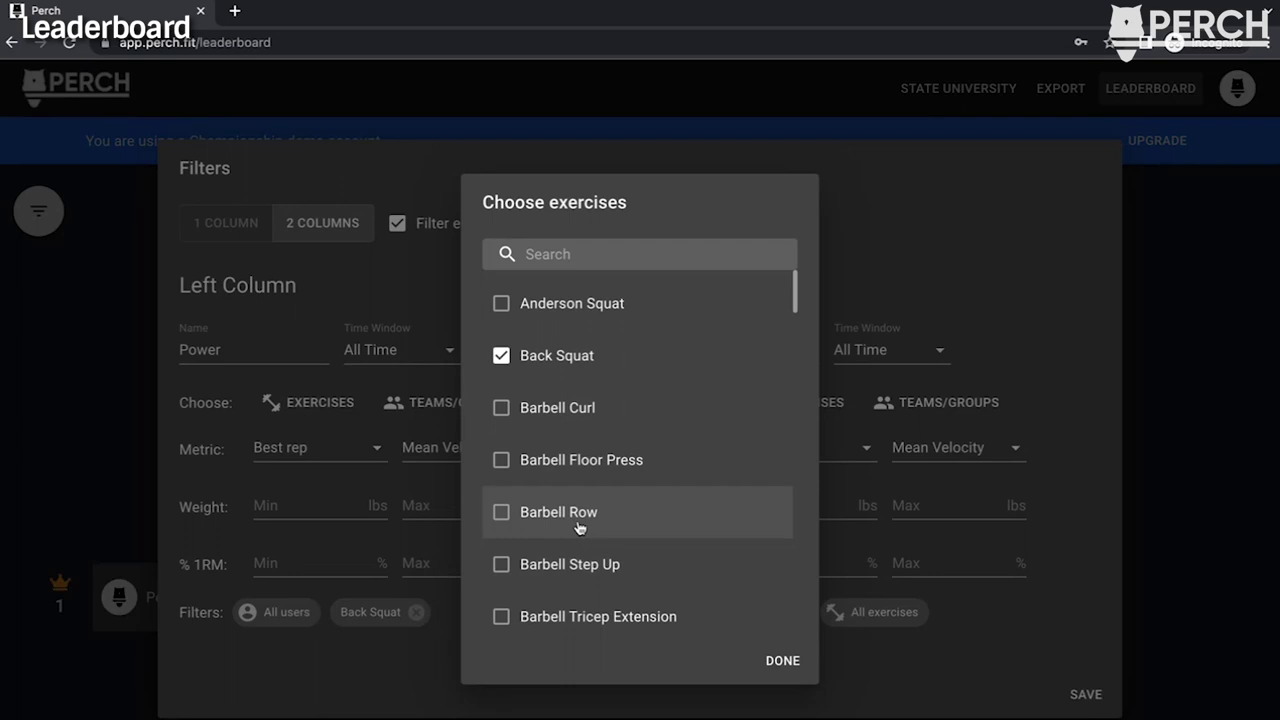
pyautogui.click(782, 662)
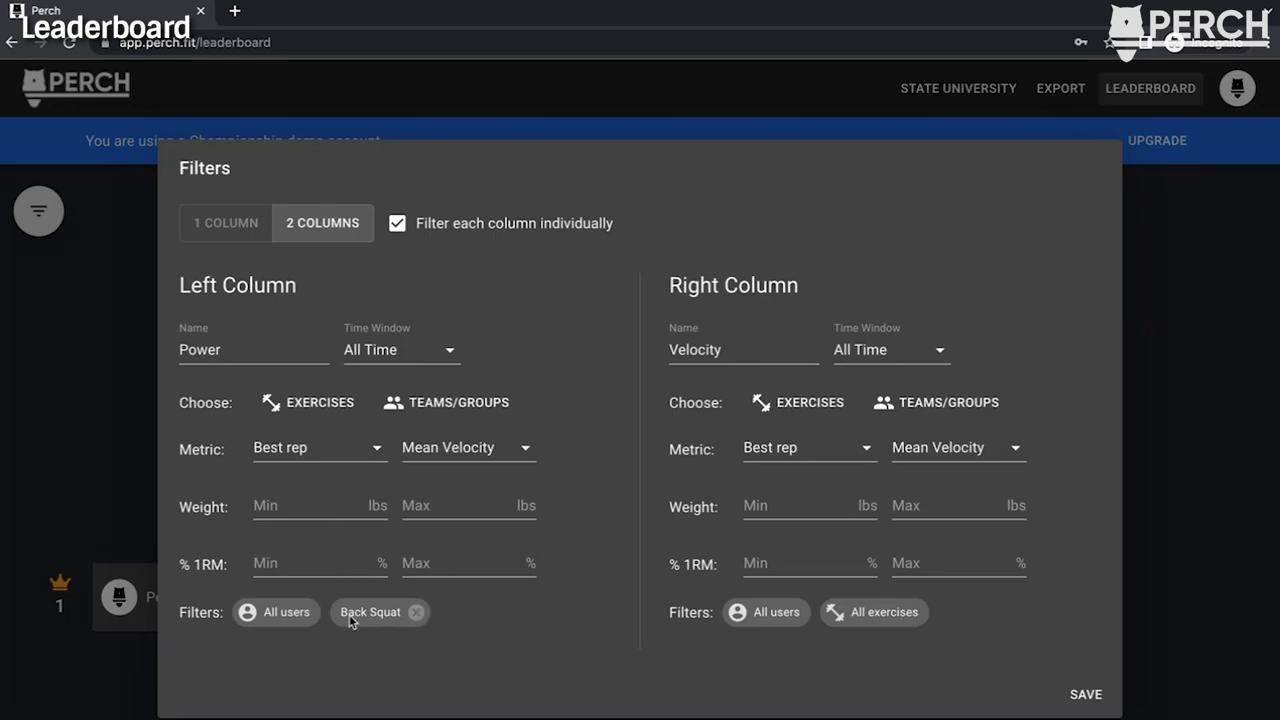
pyautogui.click(416, 614)
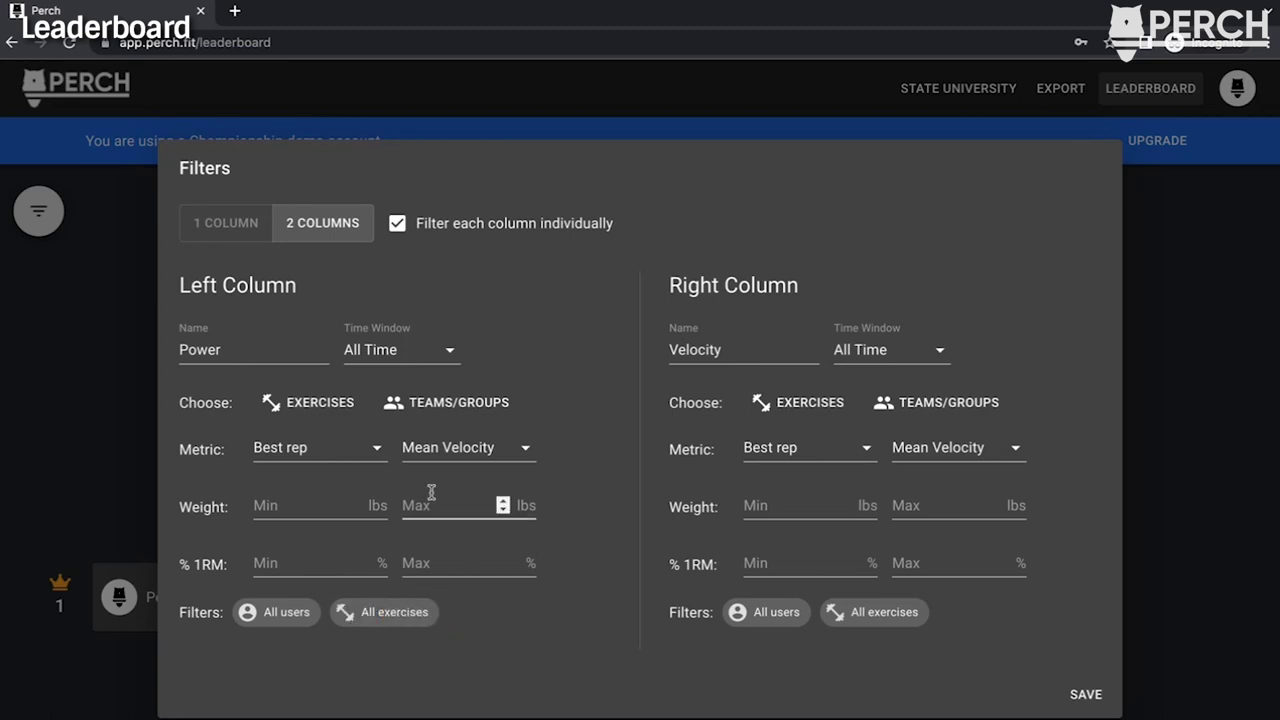
# - Filter the left leaderboard column to the Basketball team and the F position
pyautogui.click(458, 404)
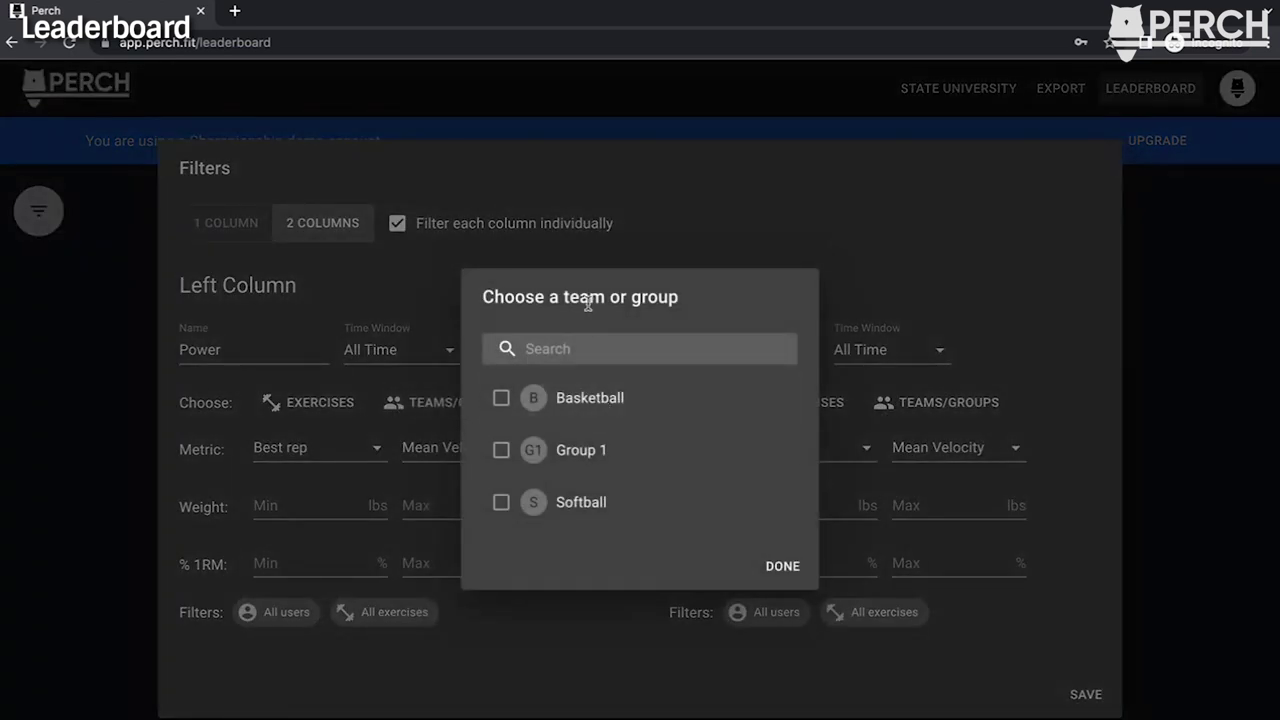
pyautogui.click(587, 400)
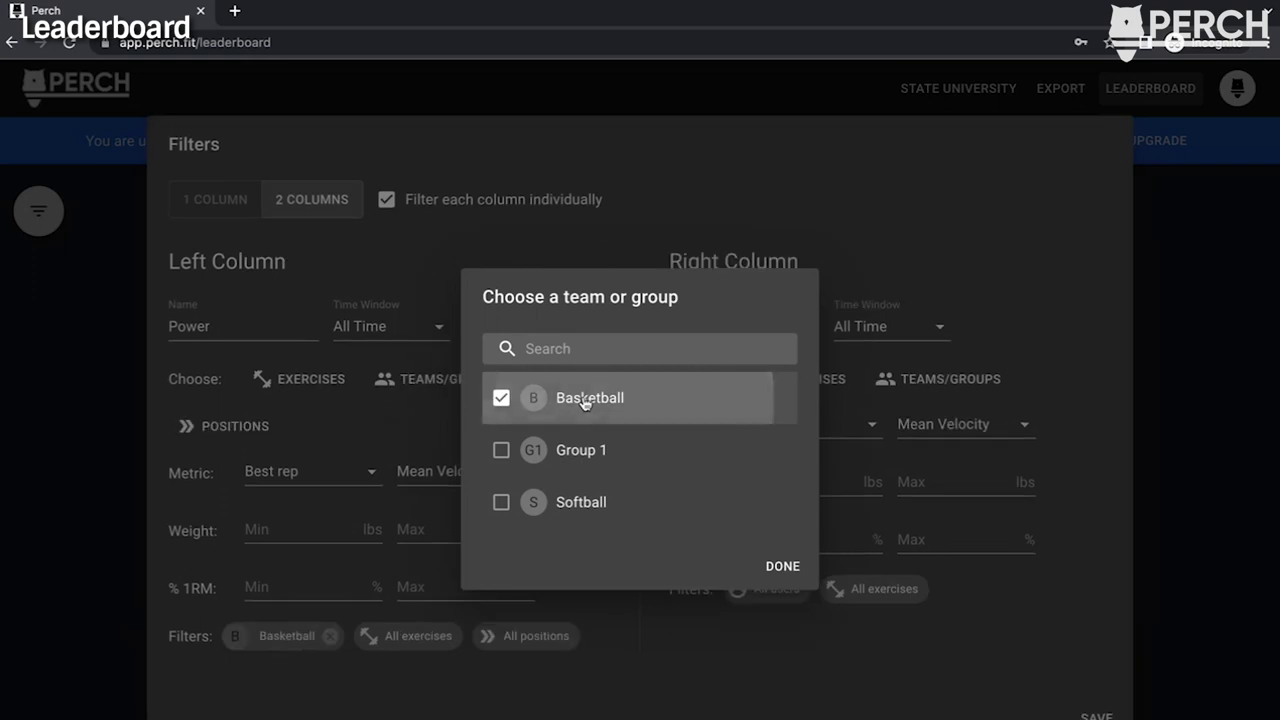
pyautogui.click(783, 567)
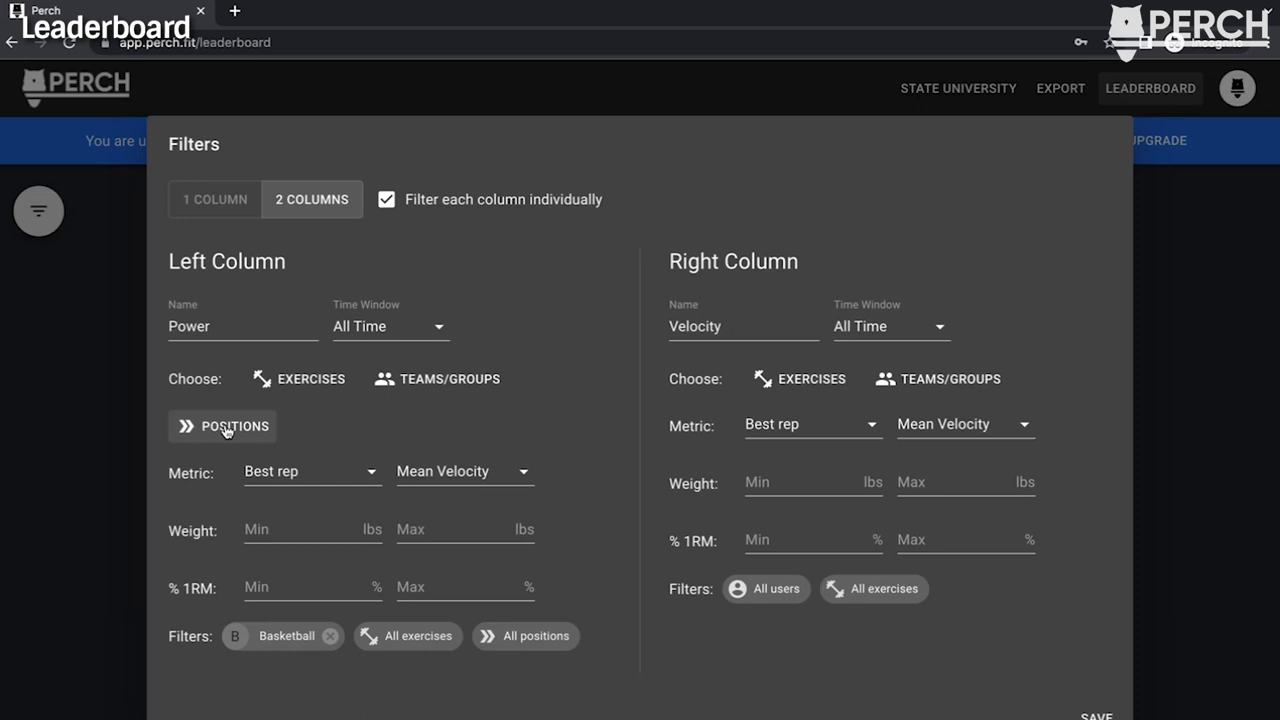
pyautogui.click(227, 430)
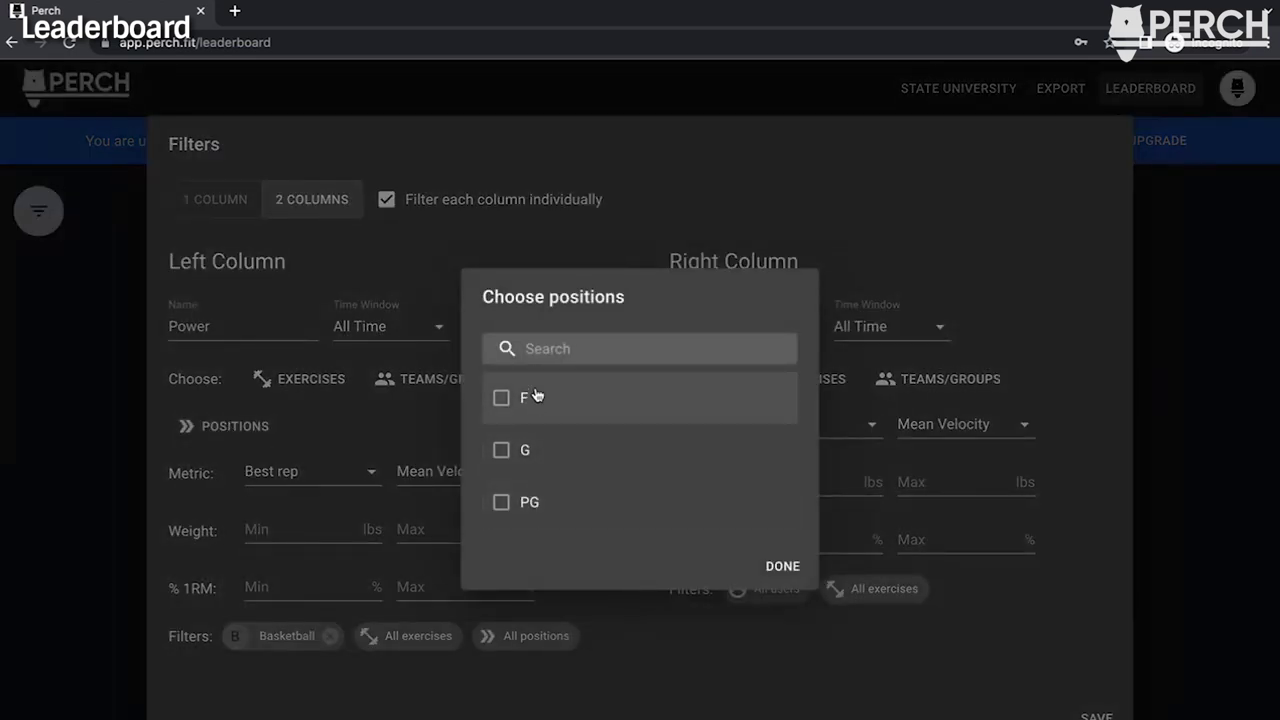
pyautogui.click(535, 511)
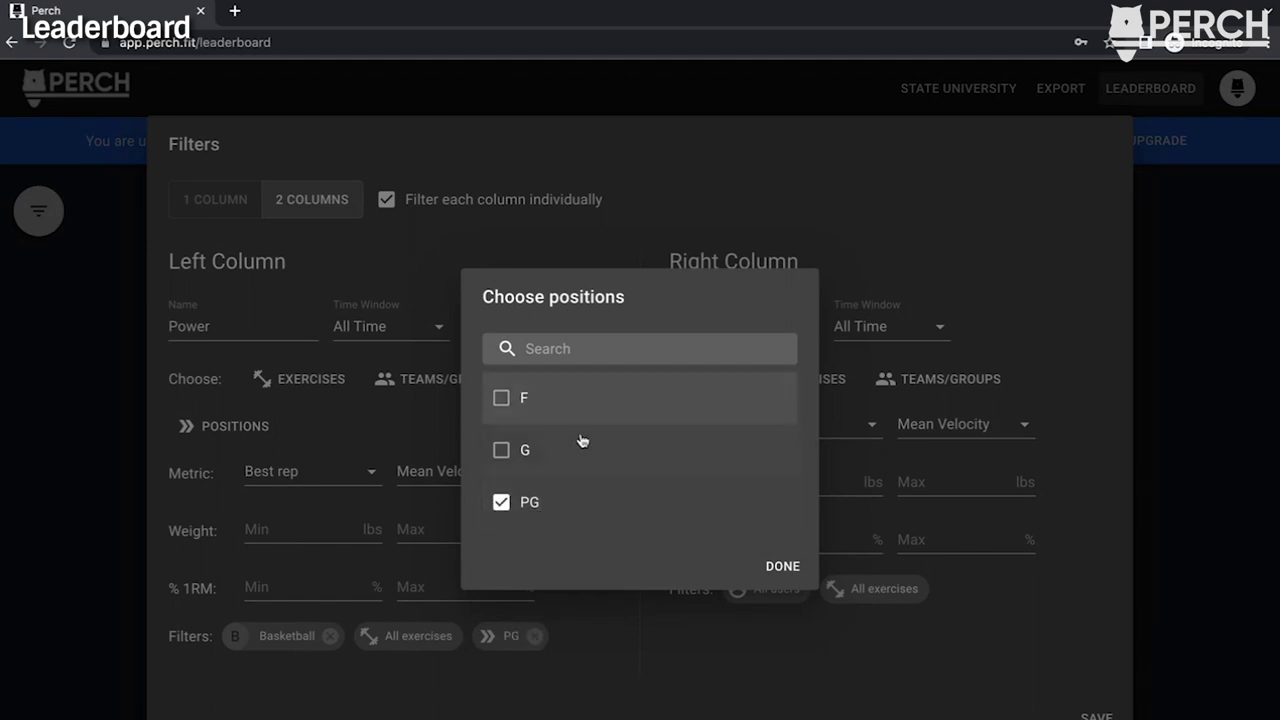
pyautogui.click(503, 504)
pyautogui.click(503, 396)
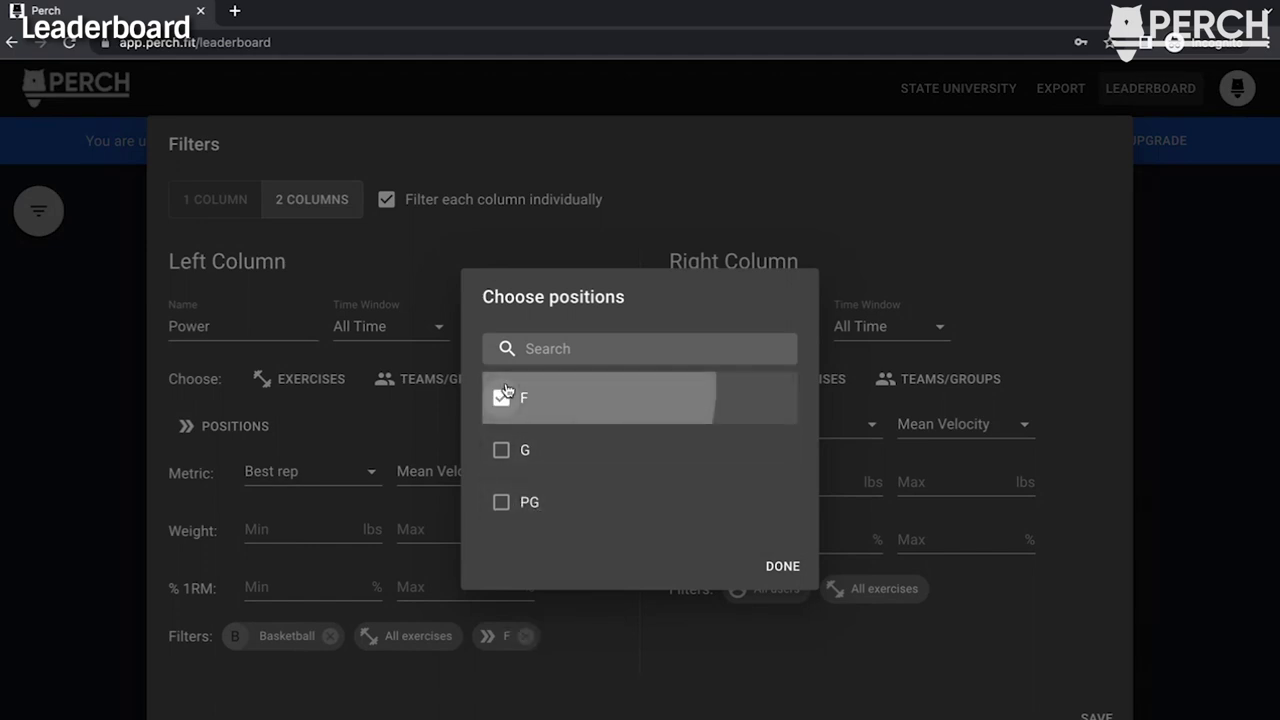
pyautogui.click(783, 567)
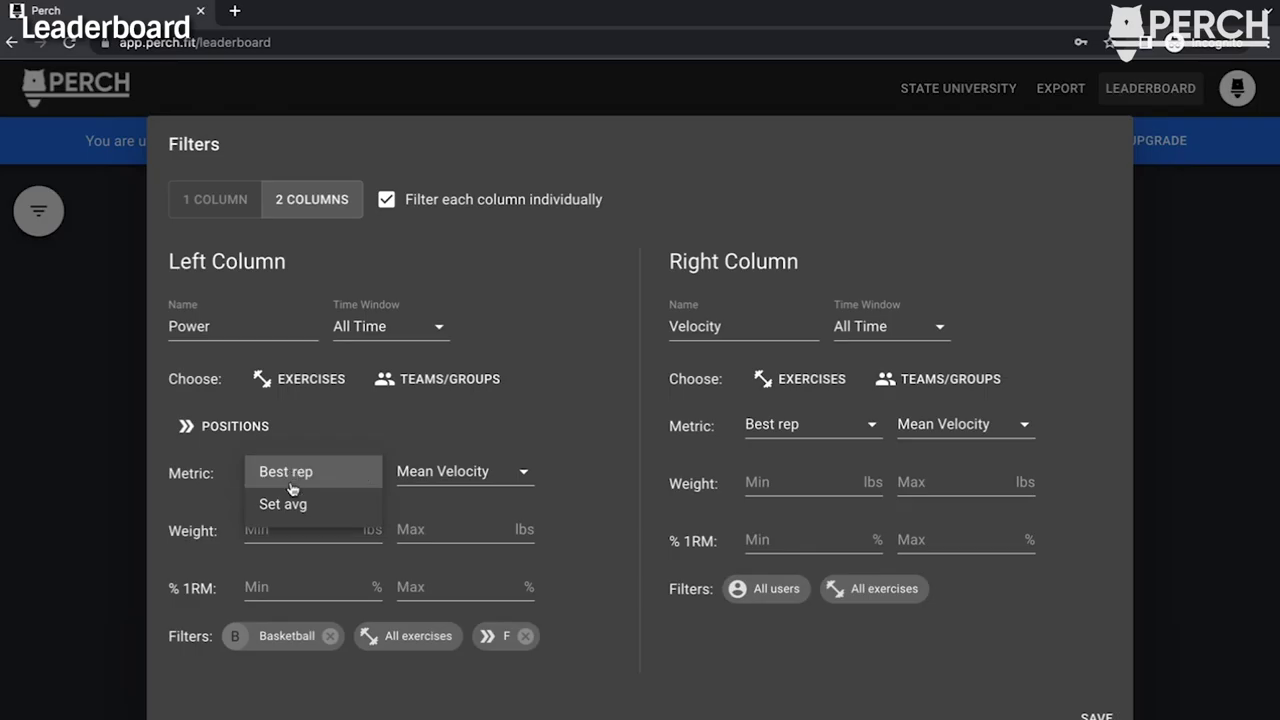
# - Set the left leaderboard column's minimum % 1RM to 65, leaving its weight range empty
pyautogui.click(558, 445)
pyautogui.click(522, 474)
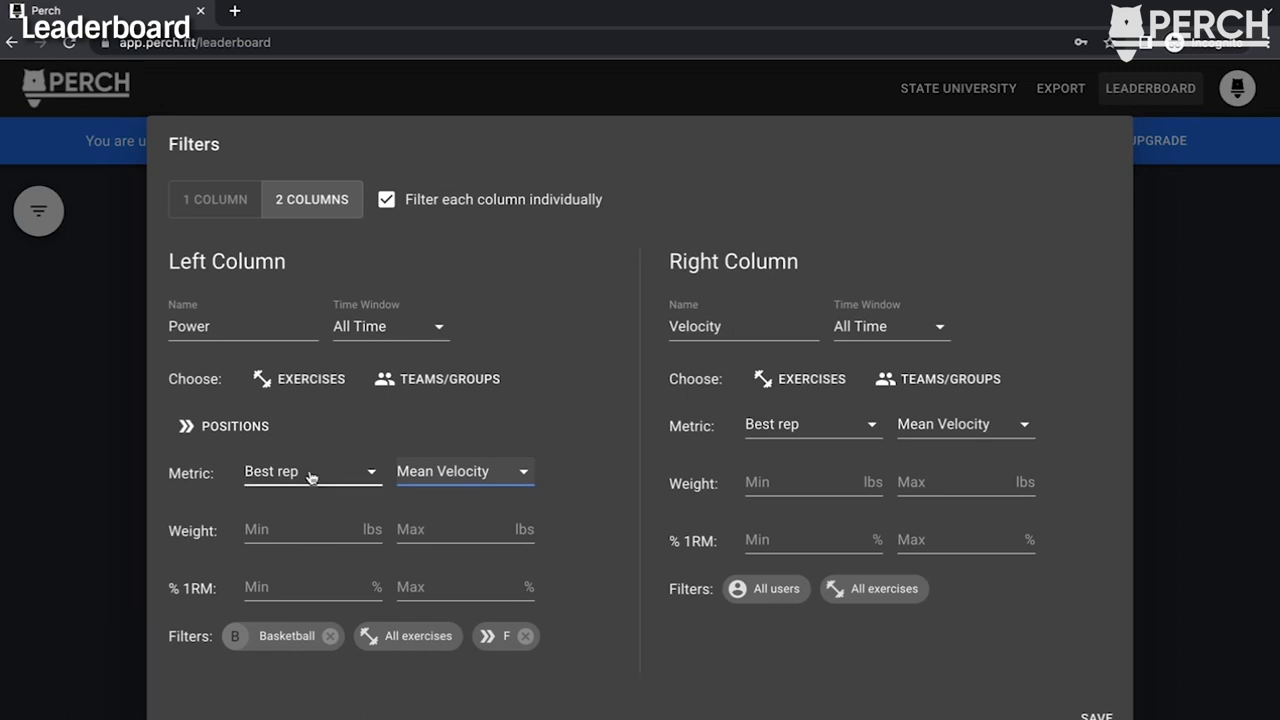
pyautogui.click(270, 533)
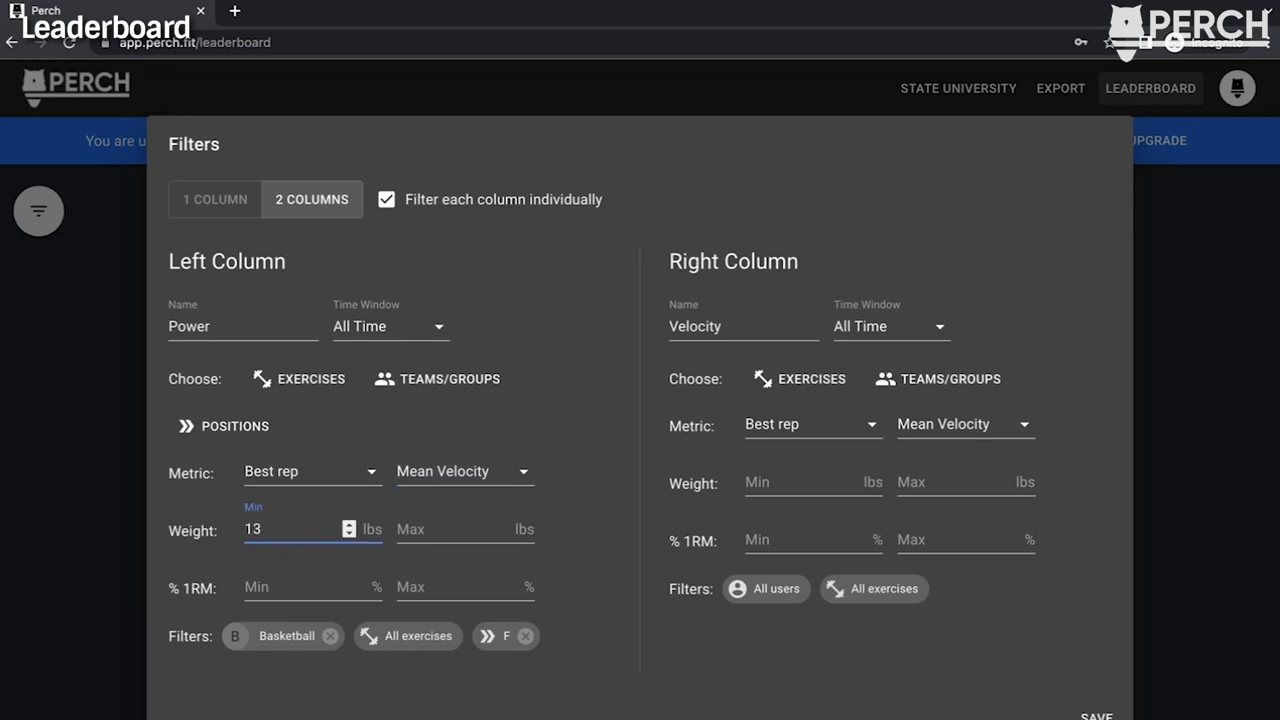
pyautogui.click(246, 586)
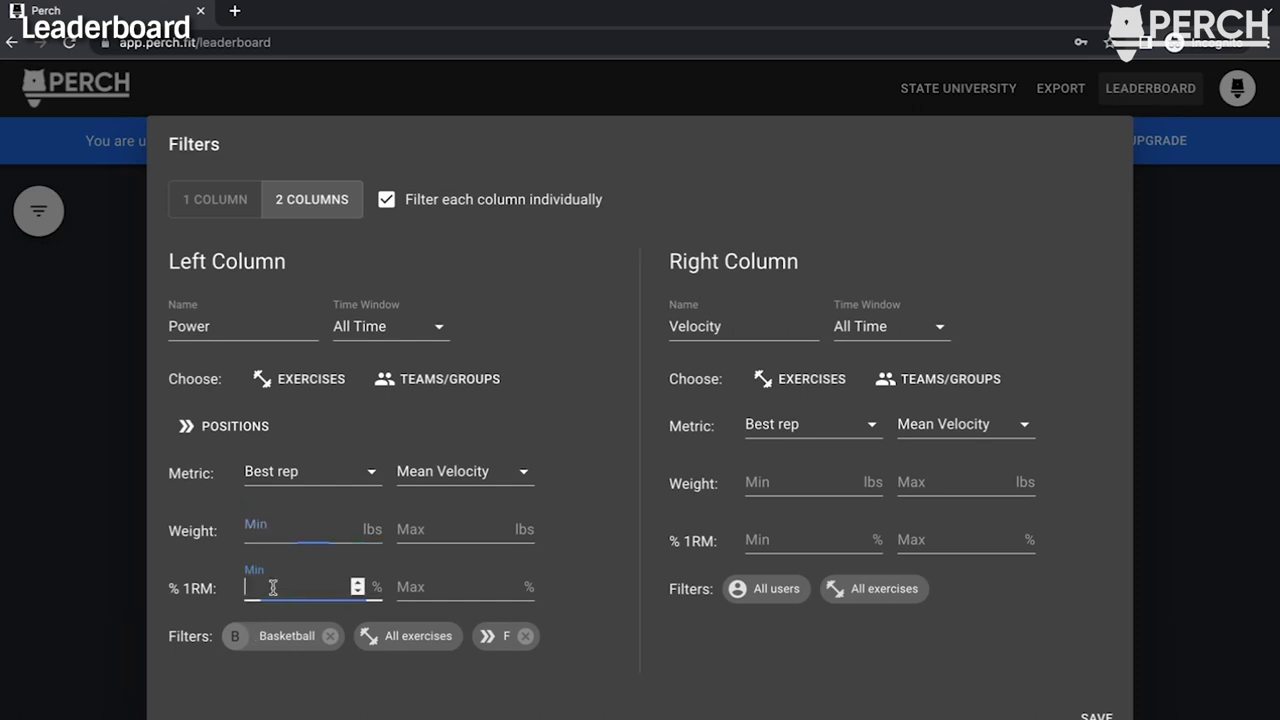
pyautogui.write('65')
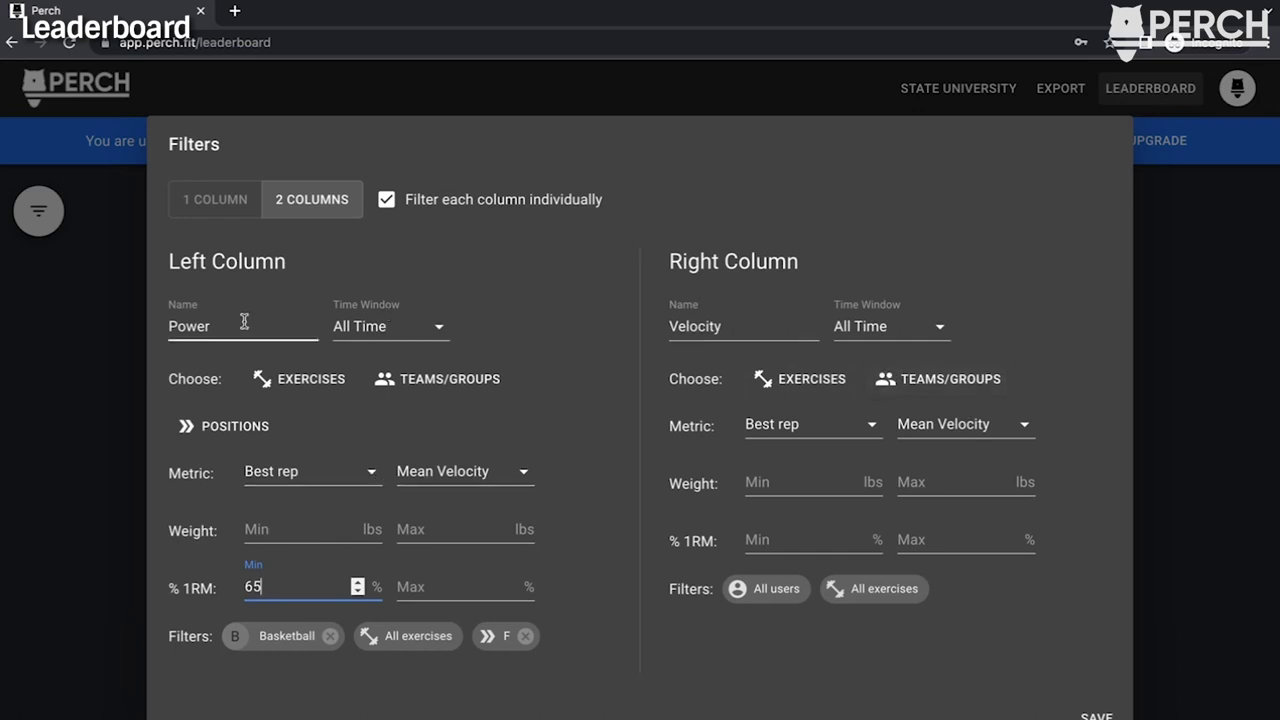
# - Set the left leaderboard column's metric to Peak Power
pyautogui.click(473, 472)
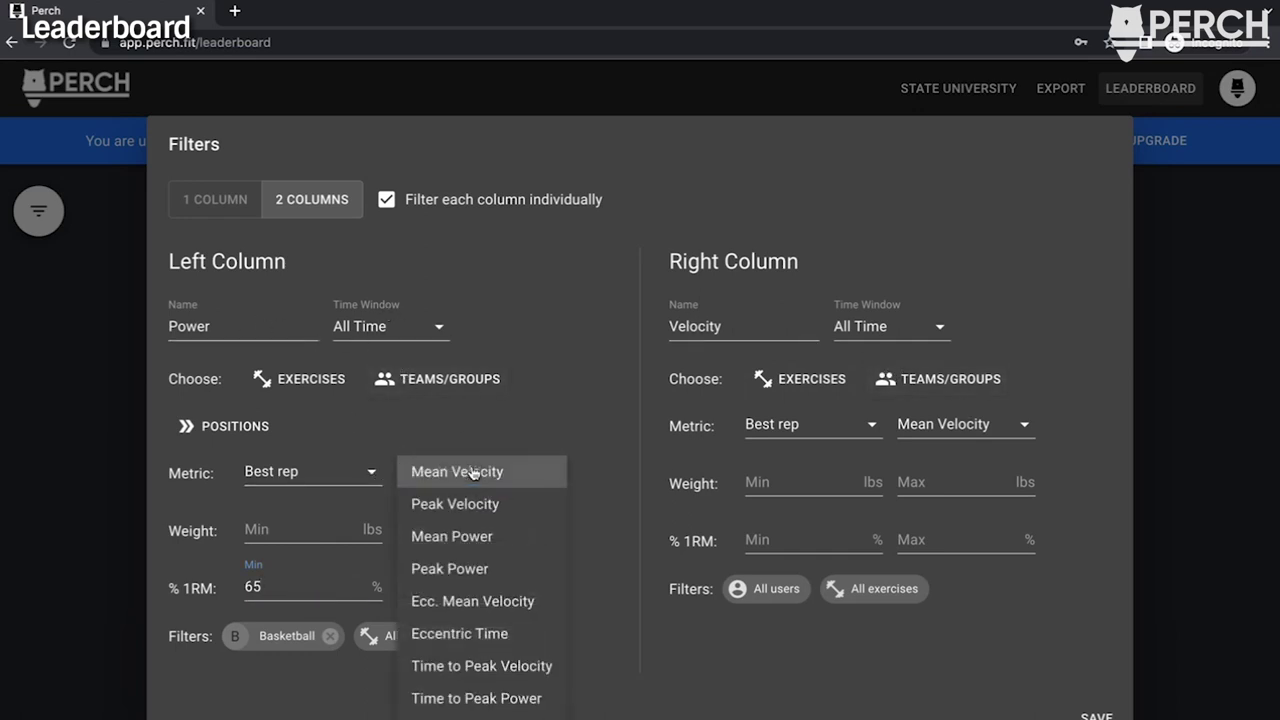
pyautogui.click(474, 571)
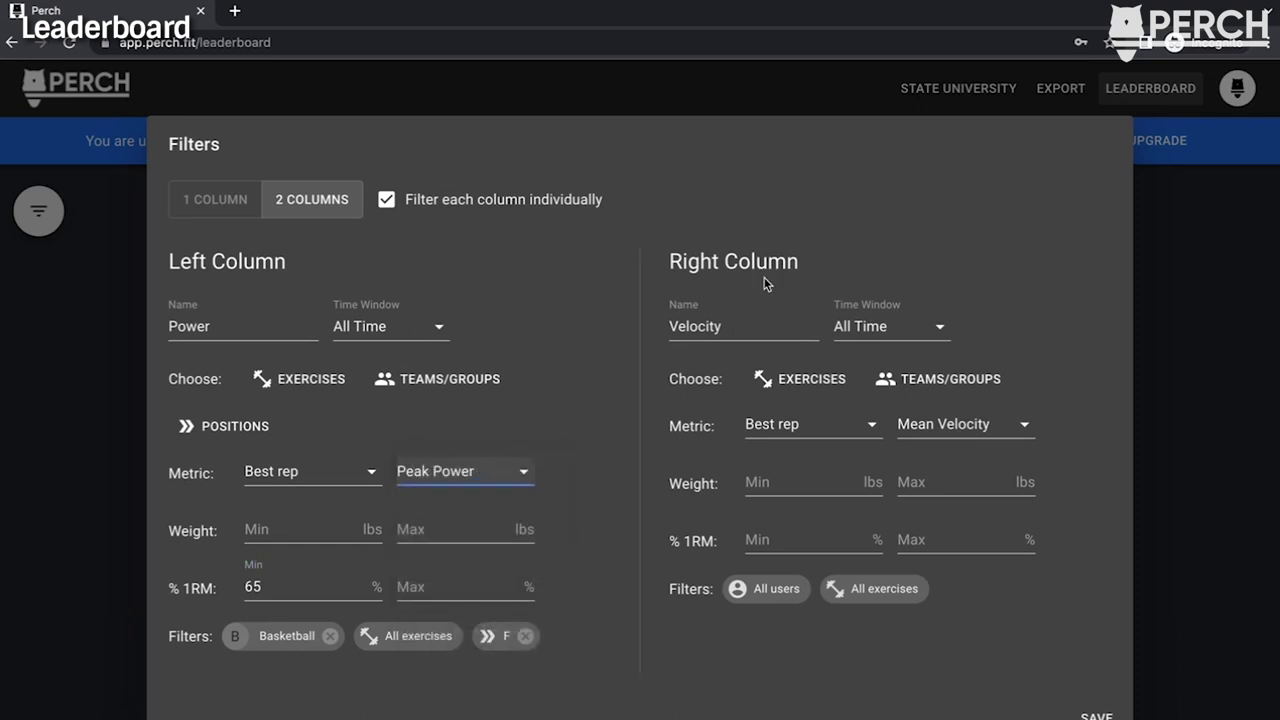
pyautogui.click(772, 393)
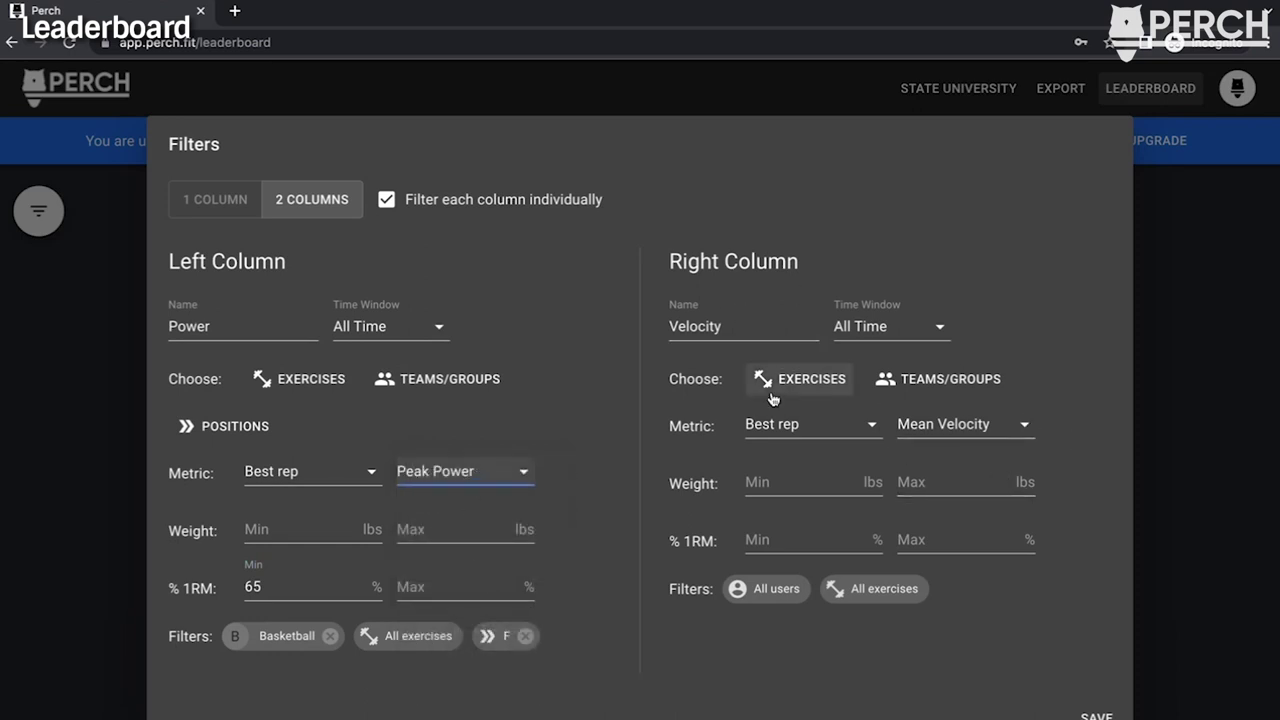
pyautogui.click(1095, 715)
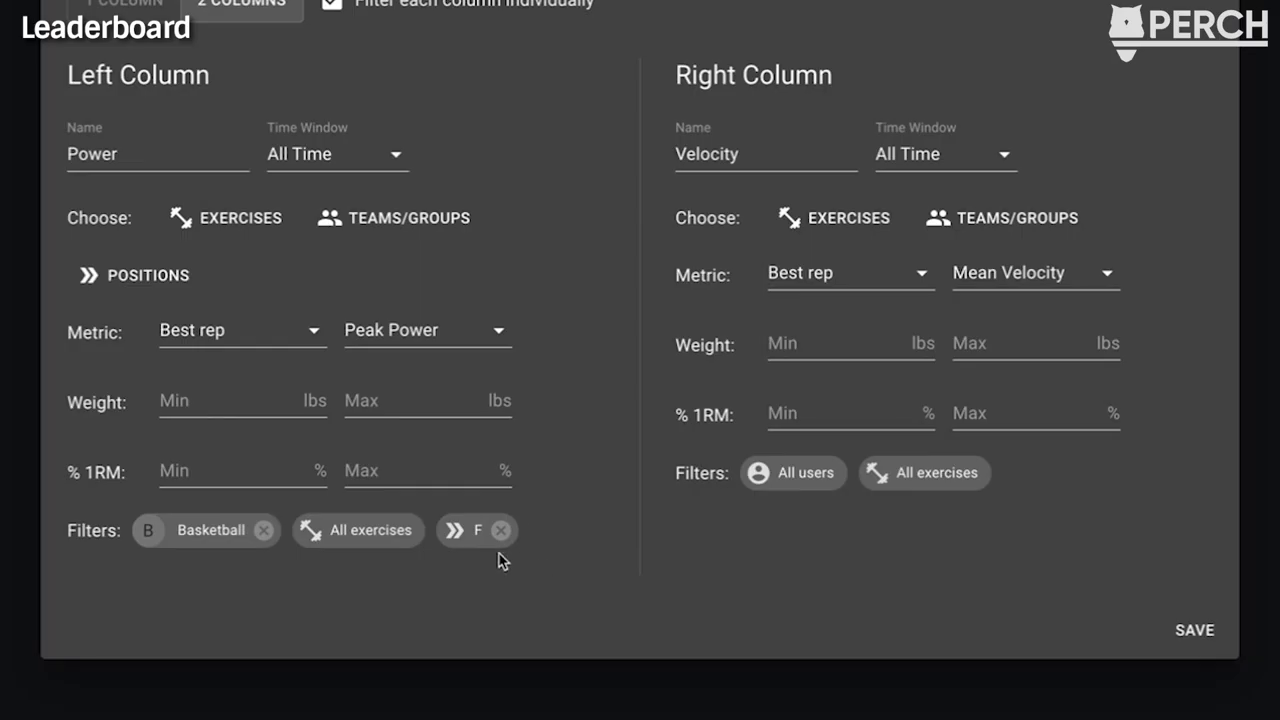
# - Remove the F position and Basketball team filters from the Power column and save the leaderboard filters with one column
pyautogui.click(503, 529)
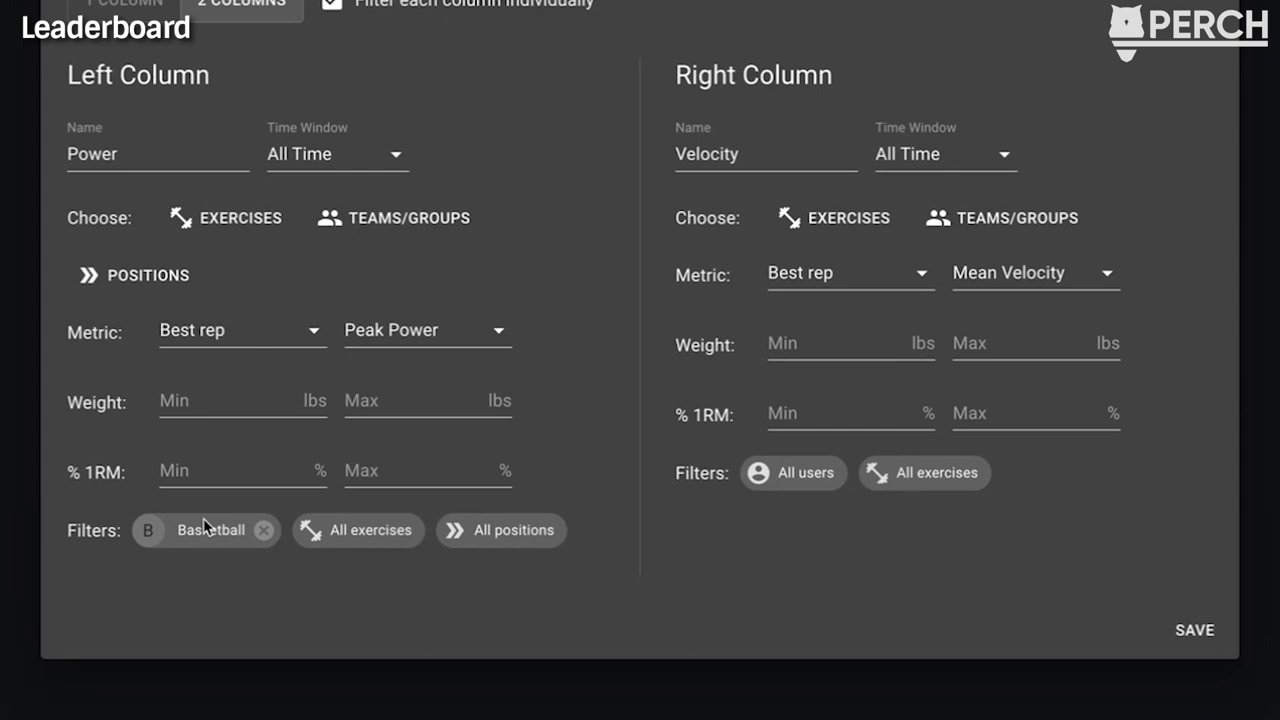
pyautogui.click(263, 530)
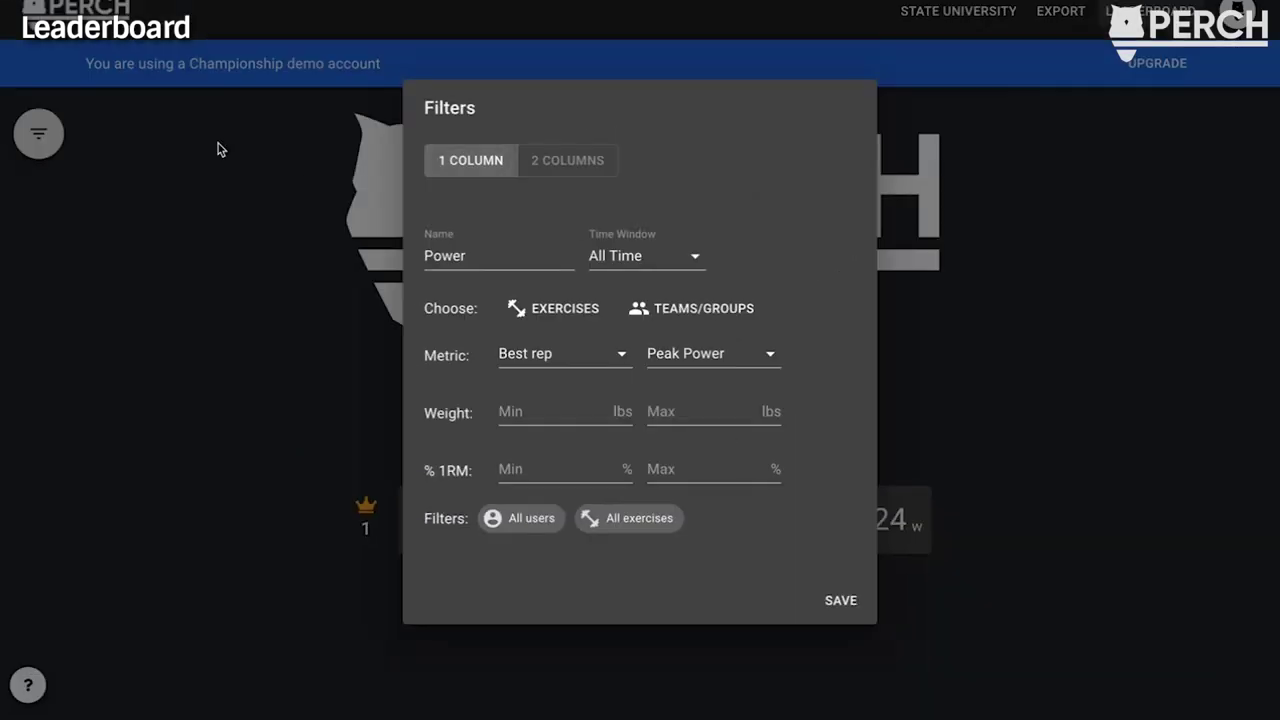
pyautogui.click(843, 601)
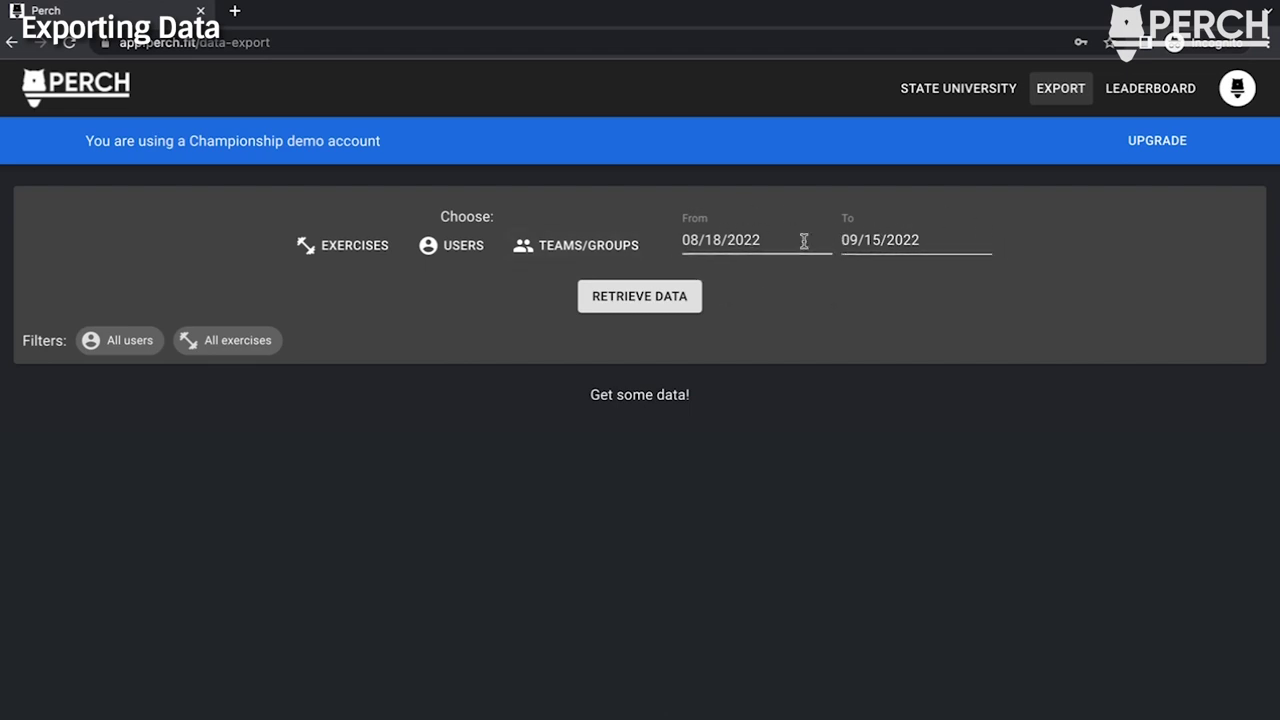
# - Set the data export's start date to 08/01/2022
pyautogui.click(751, 248)
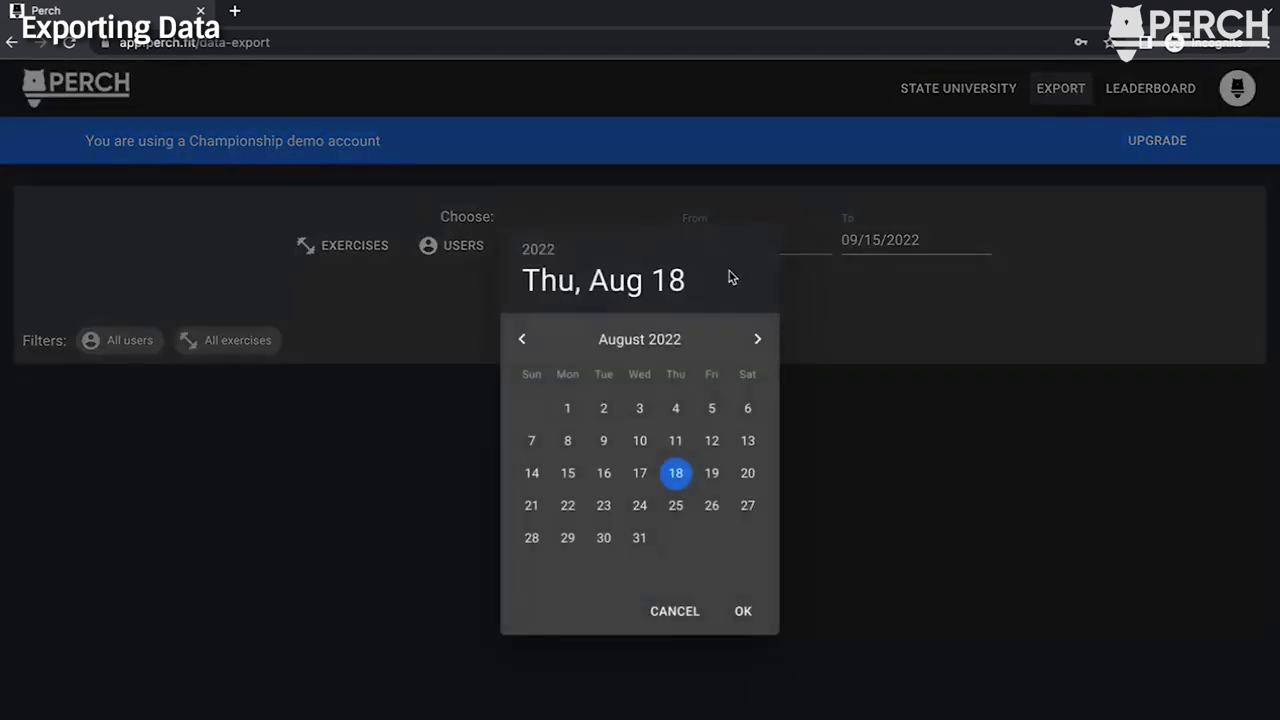
pyautogui.click(567, 408)
pyautogui.click(742, 612)
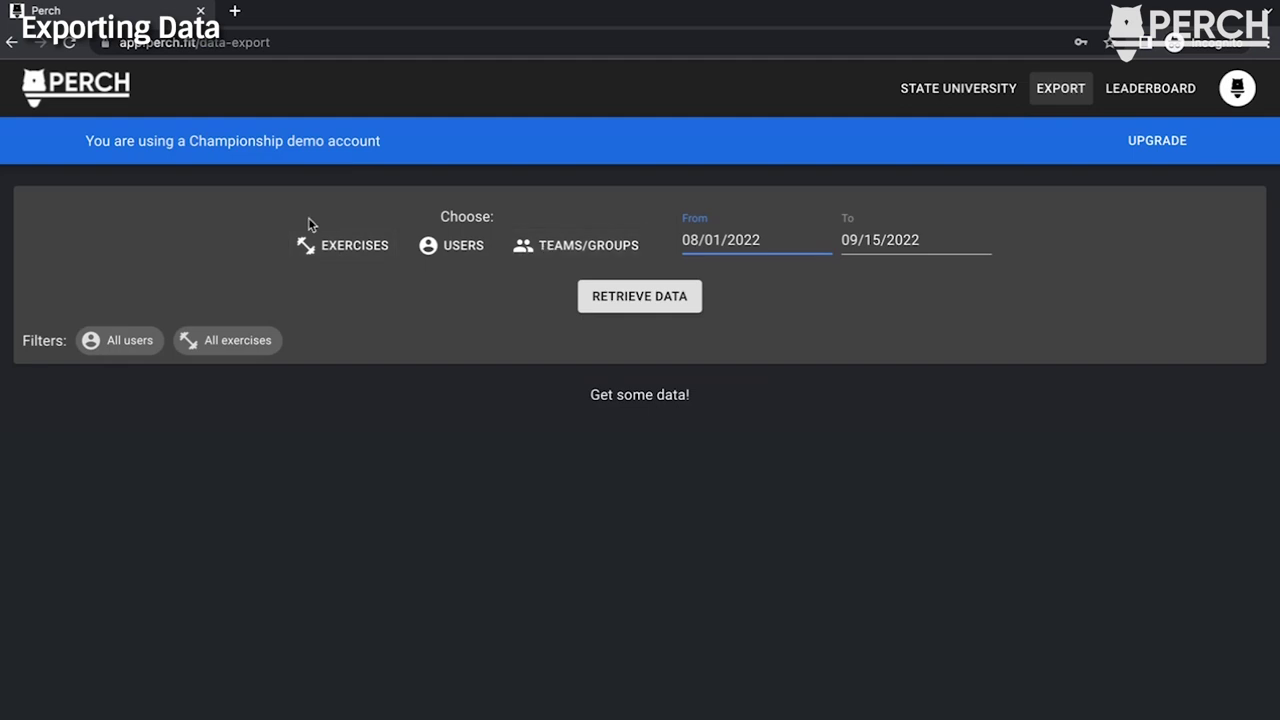
# - Check the exercises and users available as export filters without selecting any
pyautogui.click(343, 248)
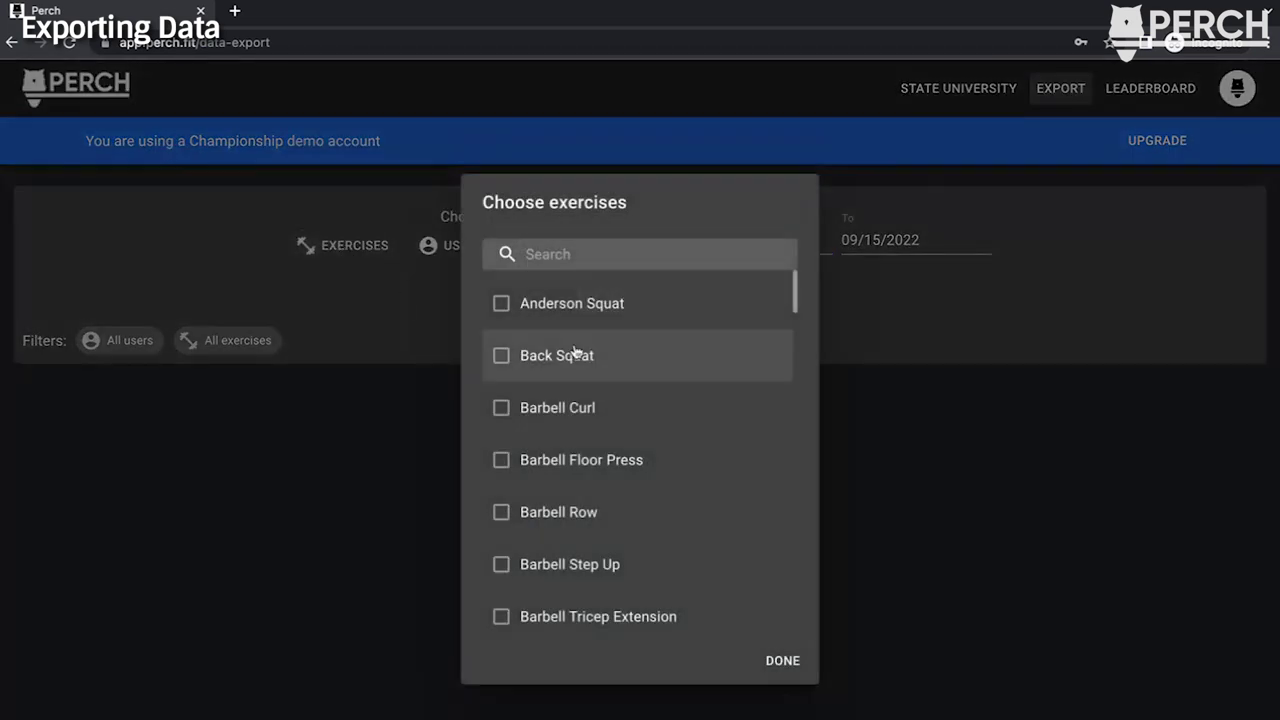
pyautogui.click(795, 668)
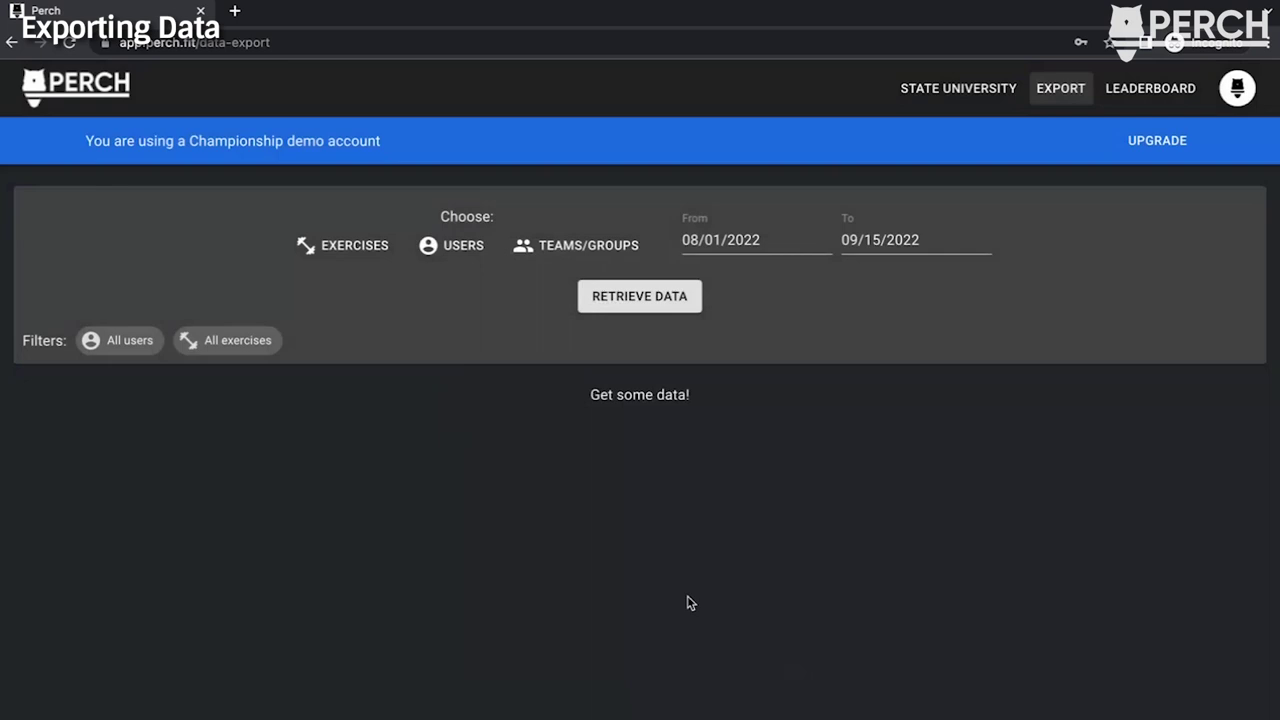
pyautogui.click(452, 256)
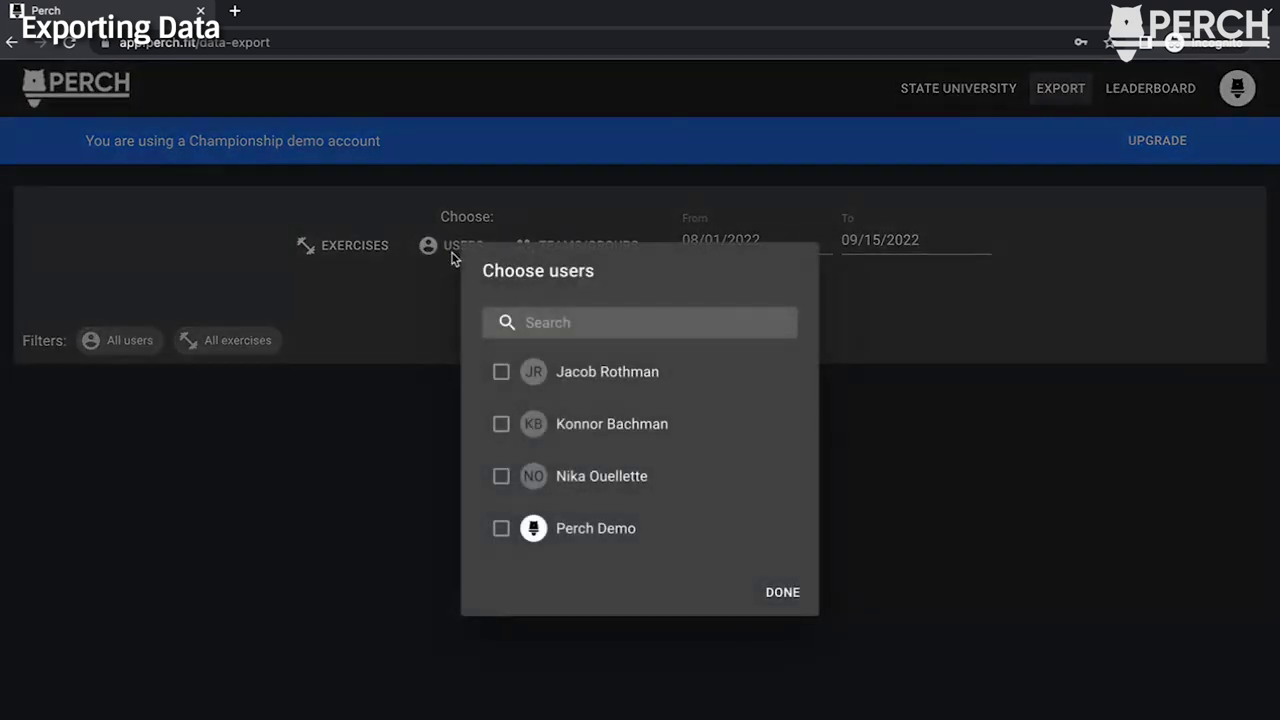
pyautogui.click(385, 234)
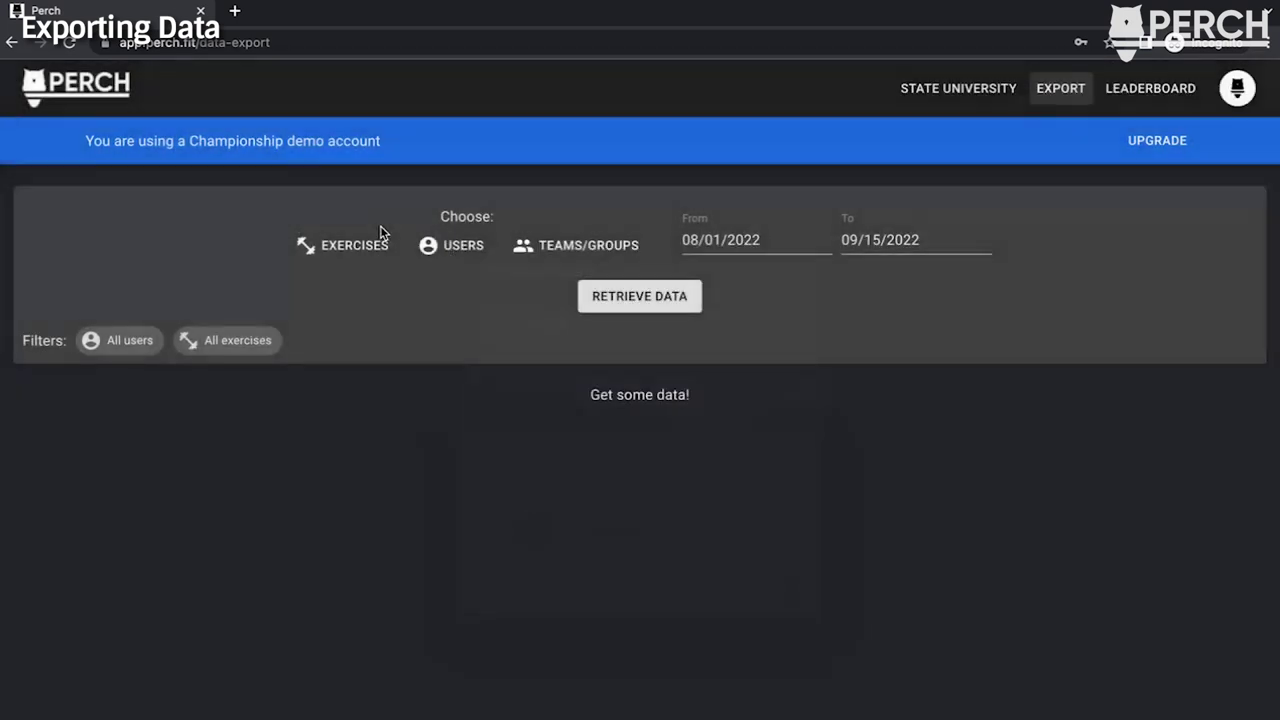
# - Try a Basketball team filter on the export, including its position options, and clear it
pyautogui.click(582, 253)
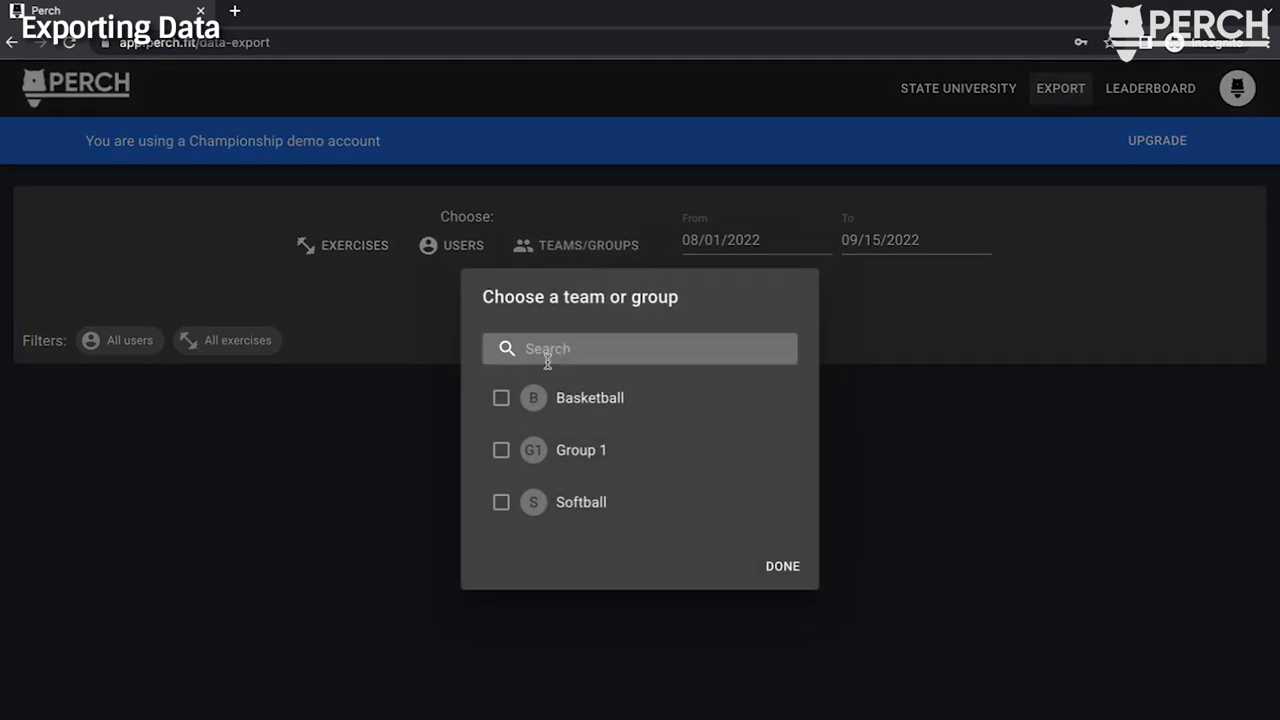
pyautogui.click(580, 409)
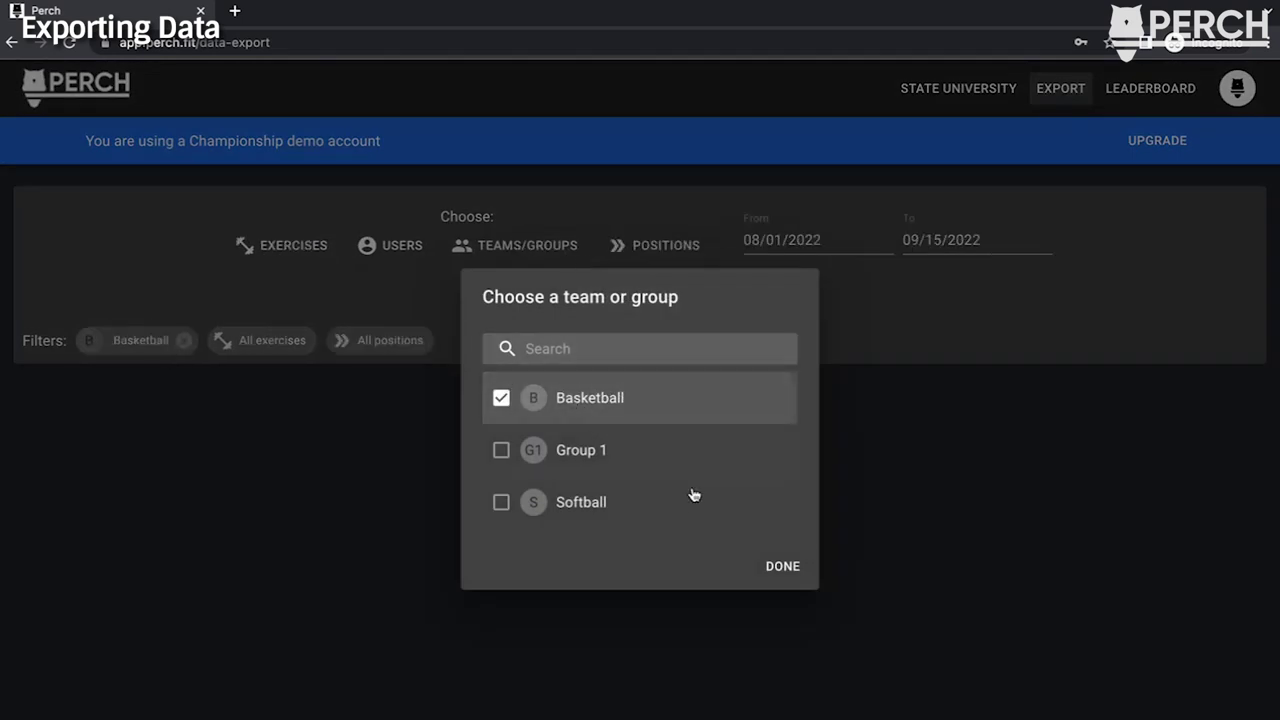
pyautogui.click(785, 567)
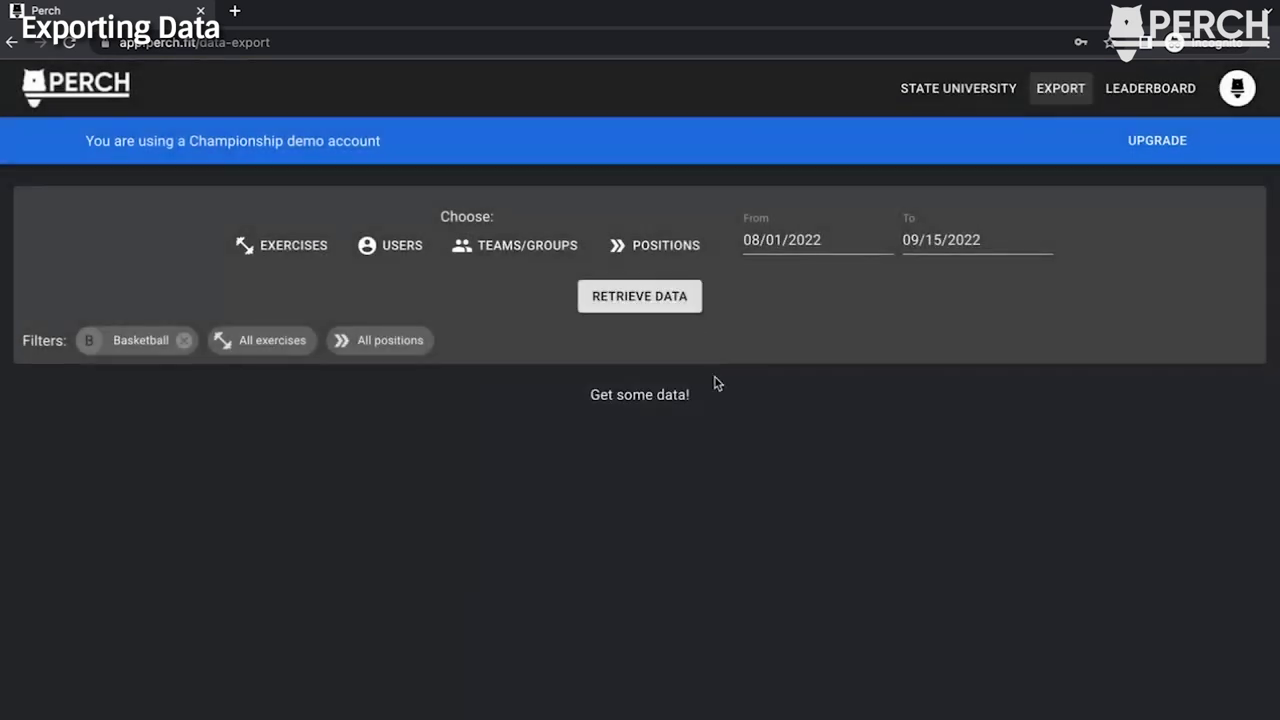
pyautogui.click(648, 248)
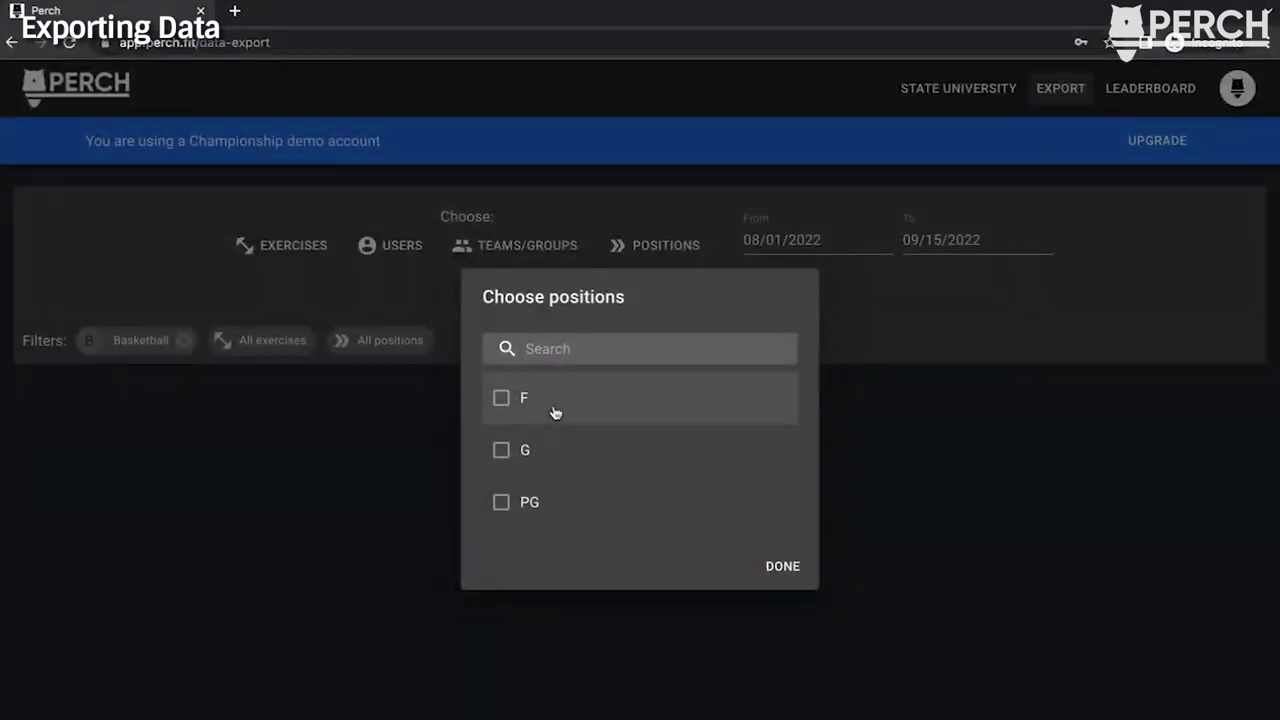
pyautogui.click(781, 567)
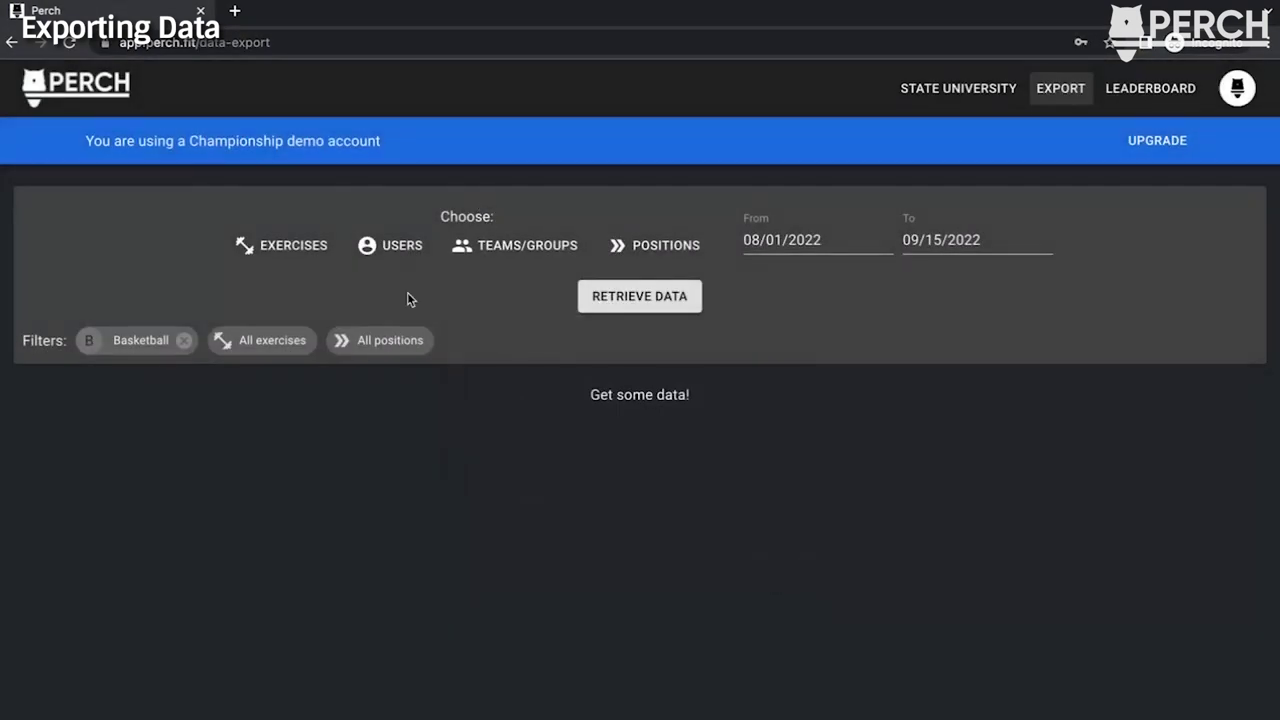
pyautogui.click(184, 341)
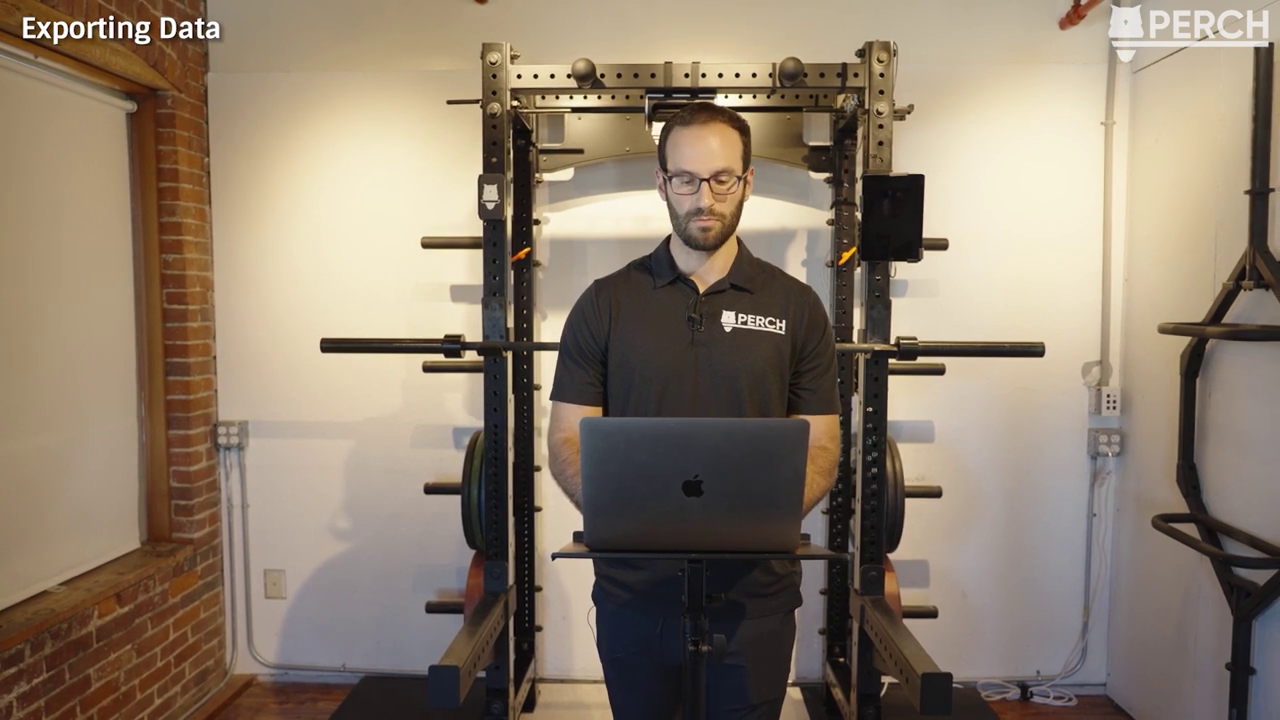
# - Retrieve the export data for all users and exercises and review the set charts and table
pyautogui.click(658, 362)
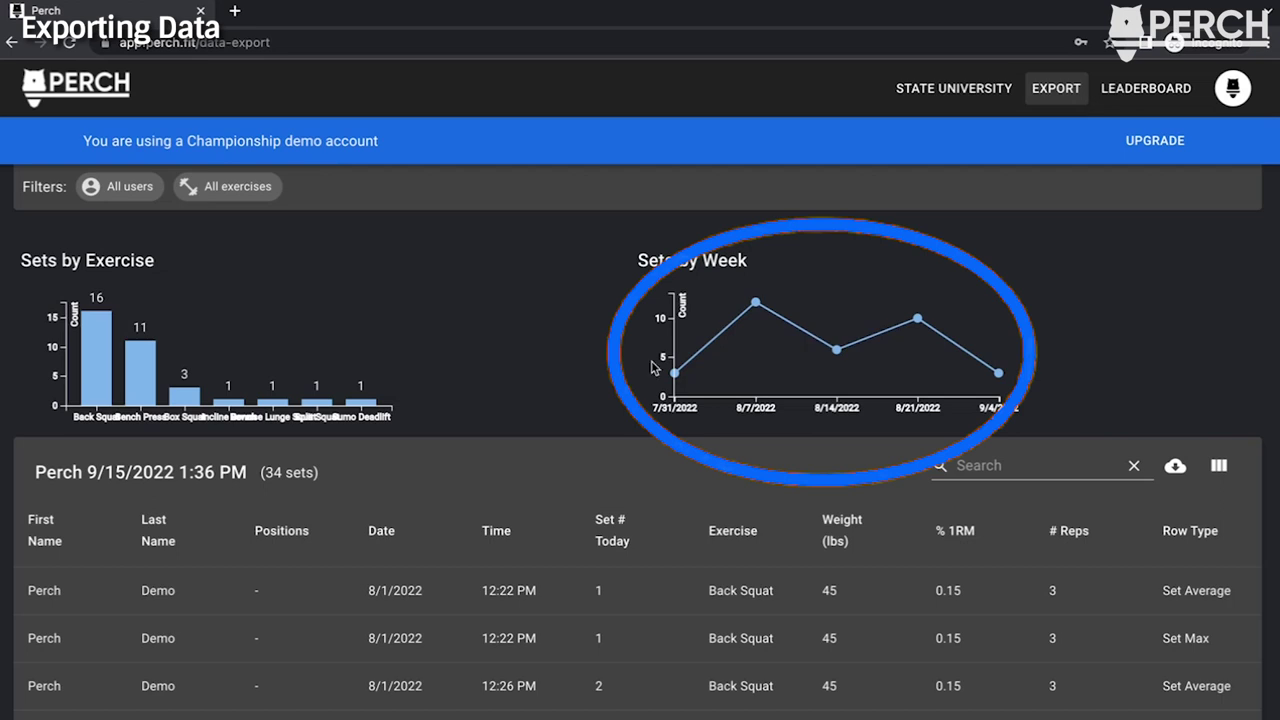
pyautogui.scroll(-1, 652, 367)
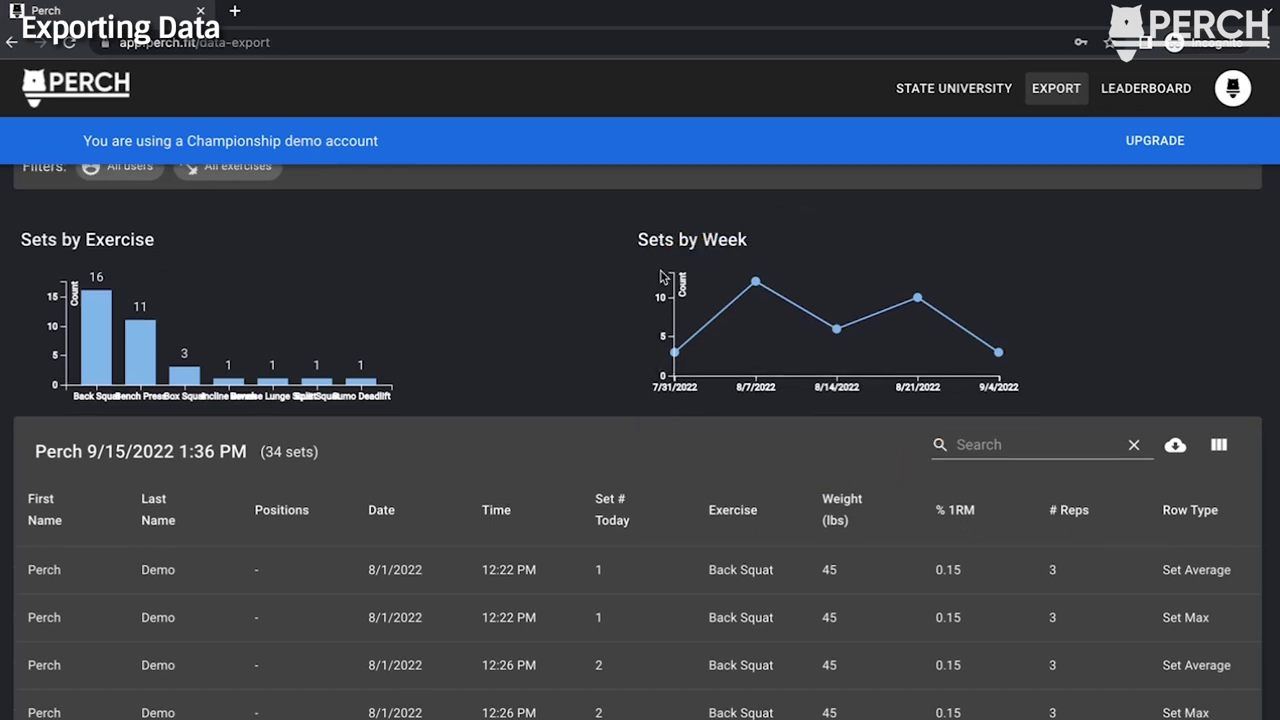
pyautogui.scroll(-3, 675, 340)
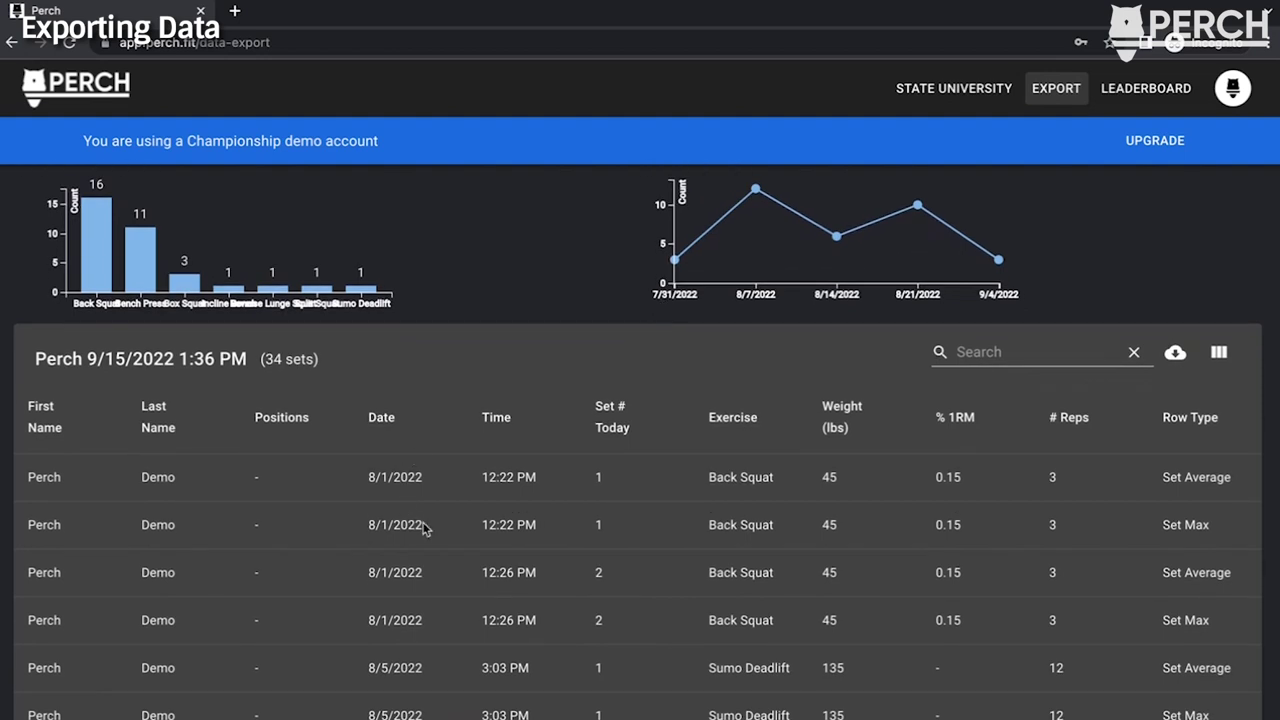
pyautogui.scroll(-2, 424, 530)
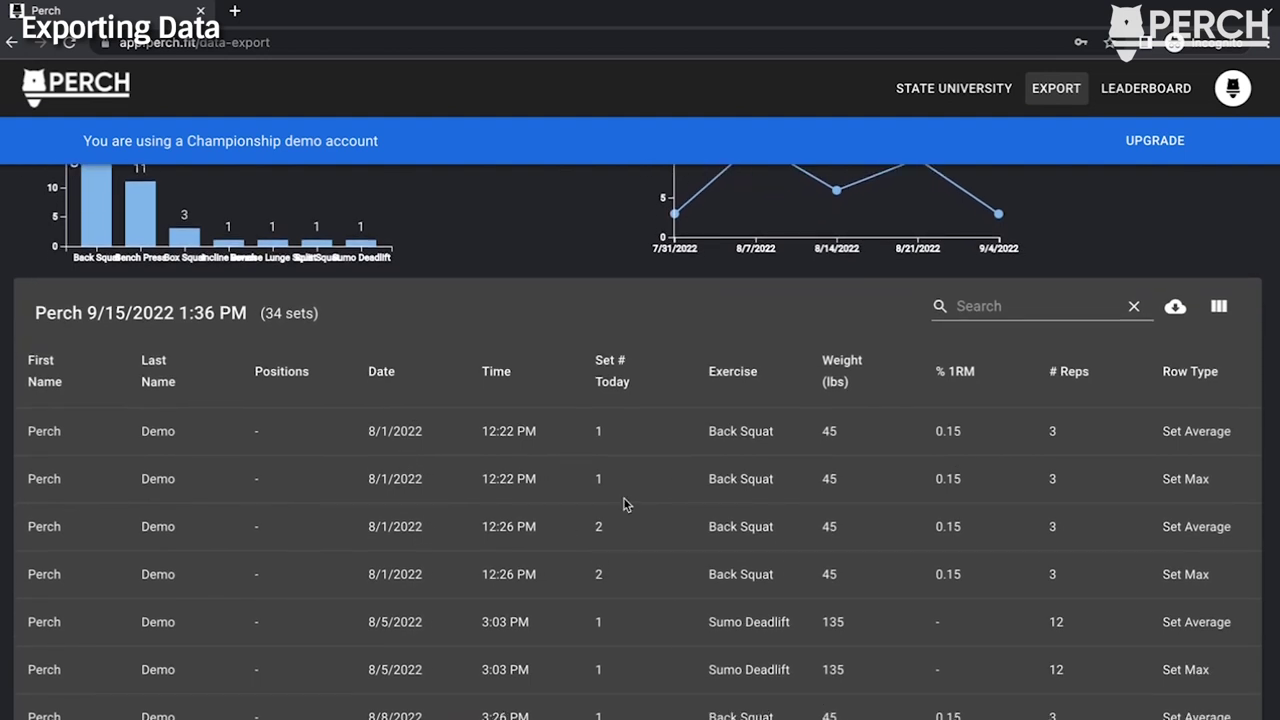
# - Configure the export to include the Mean Velocity, Peak Velocity and Mean Power metrics
pyautogui.click(1219, 310)
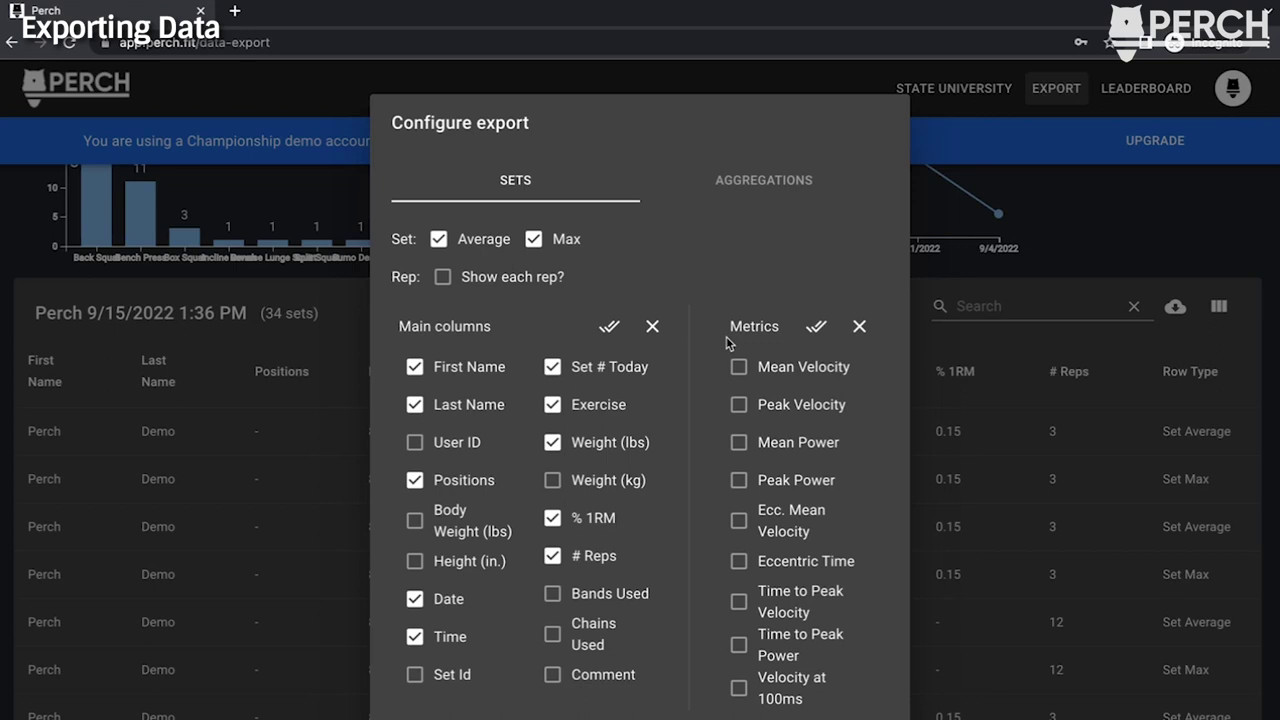
pyautogui.click(738, 367)
pyautogui.click(738, 404)
pyautogui.click(738, 442)
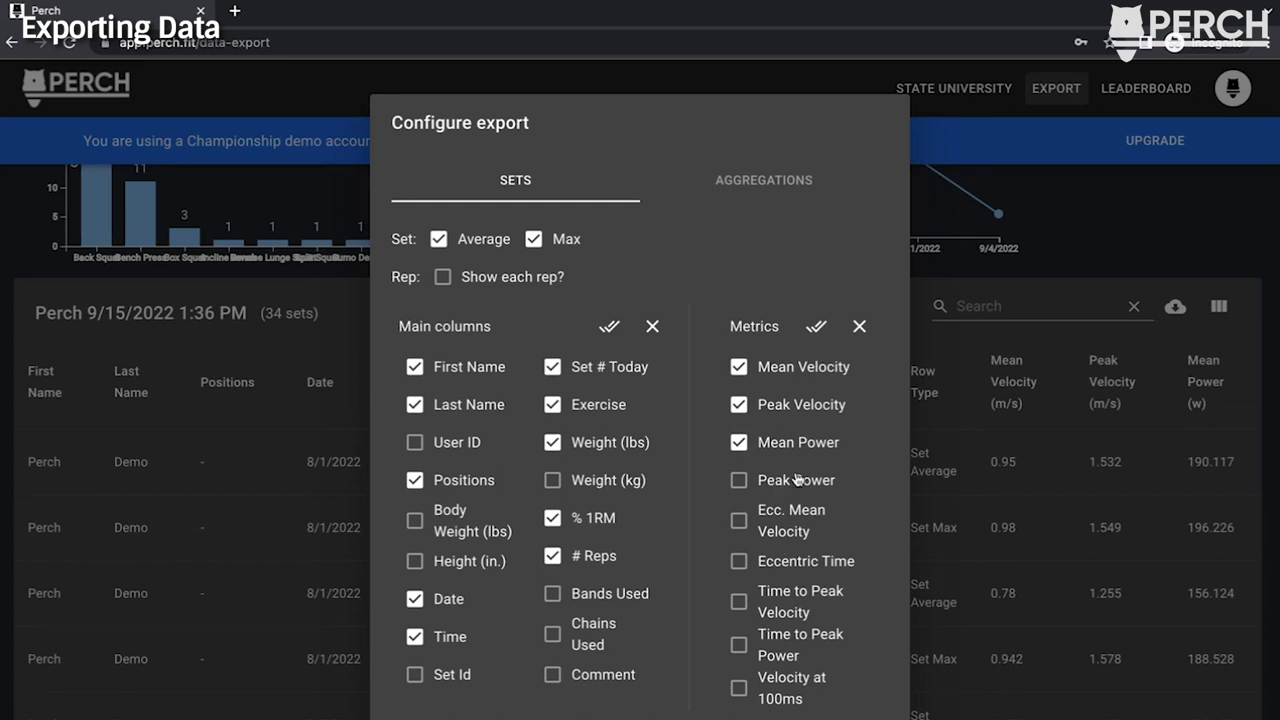
# - Clear the chosen metrics and include every metric and every main column in the export instead
pyautogui.click(860, 332)
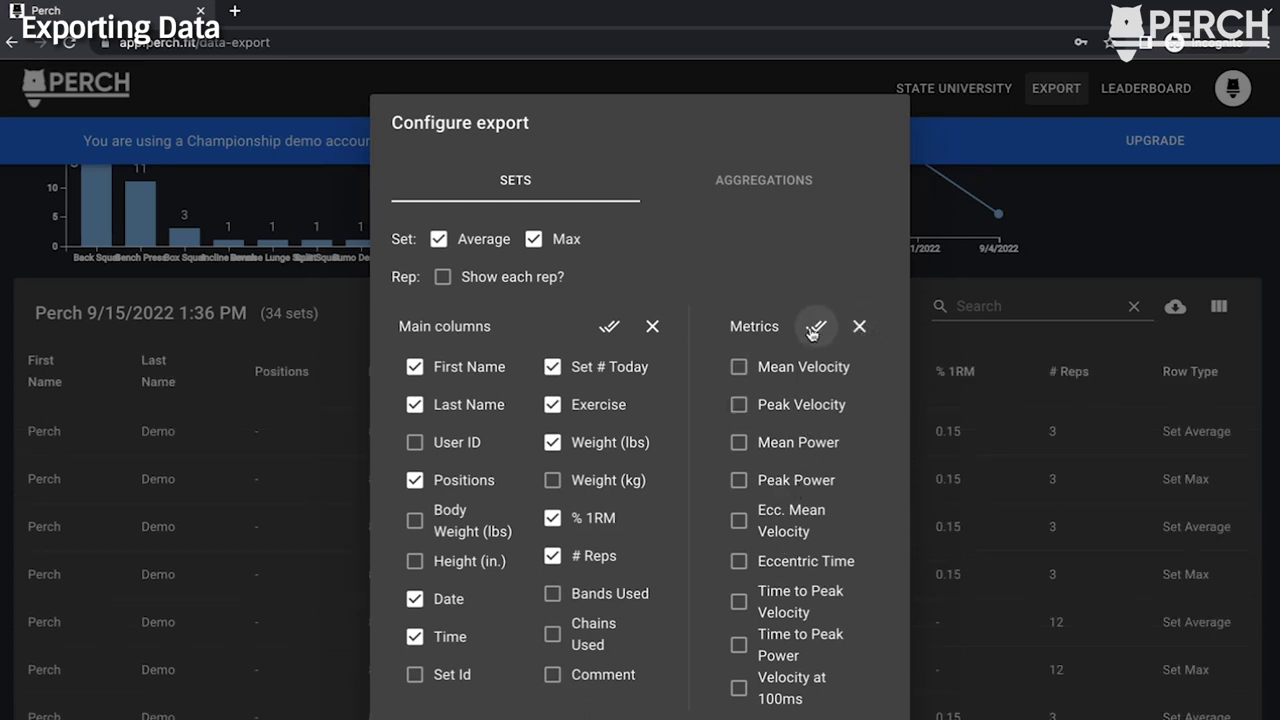
pyautogui.click(816, 330)
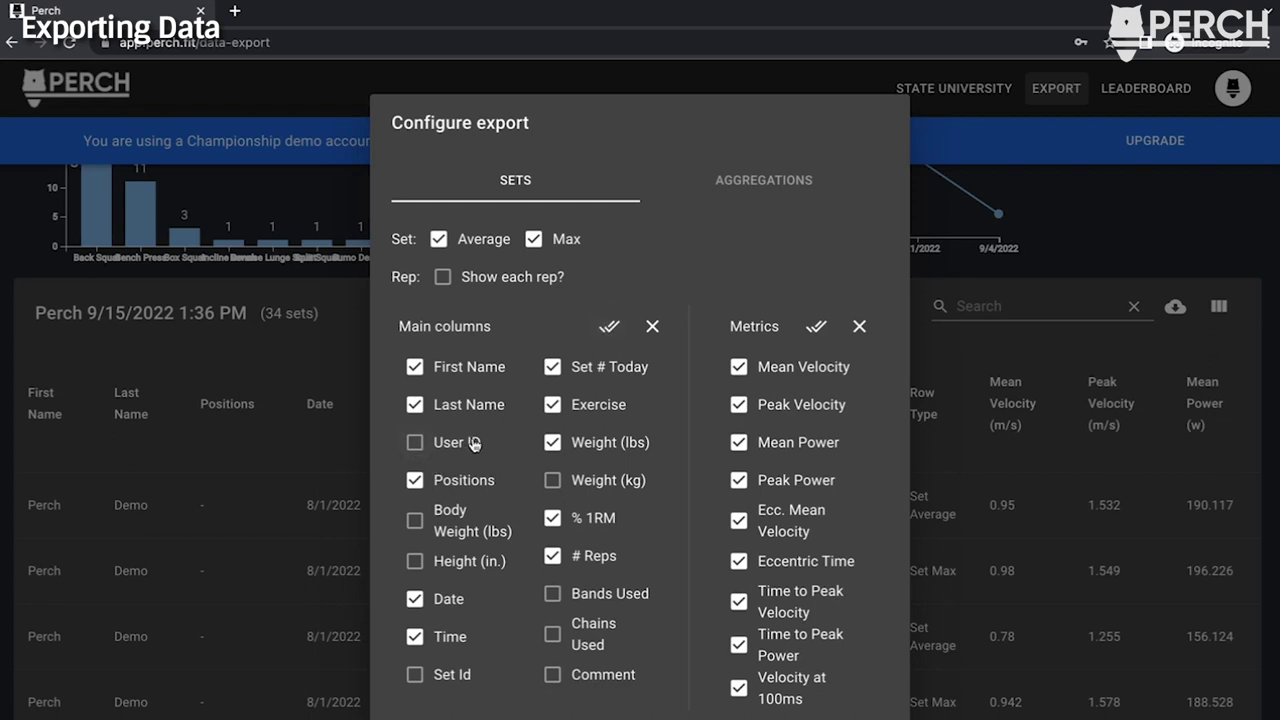
pyautogui.click(609, 326)
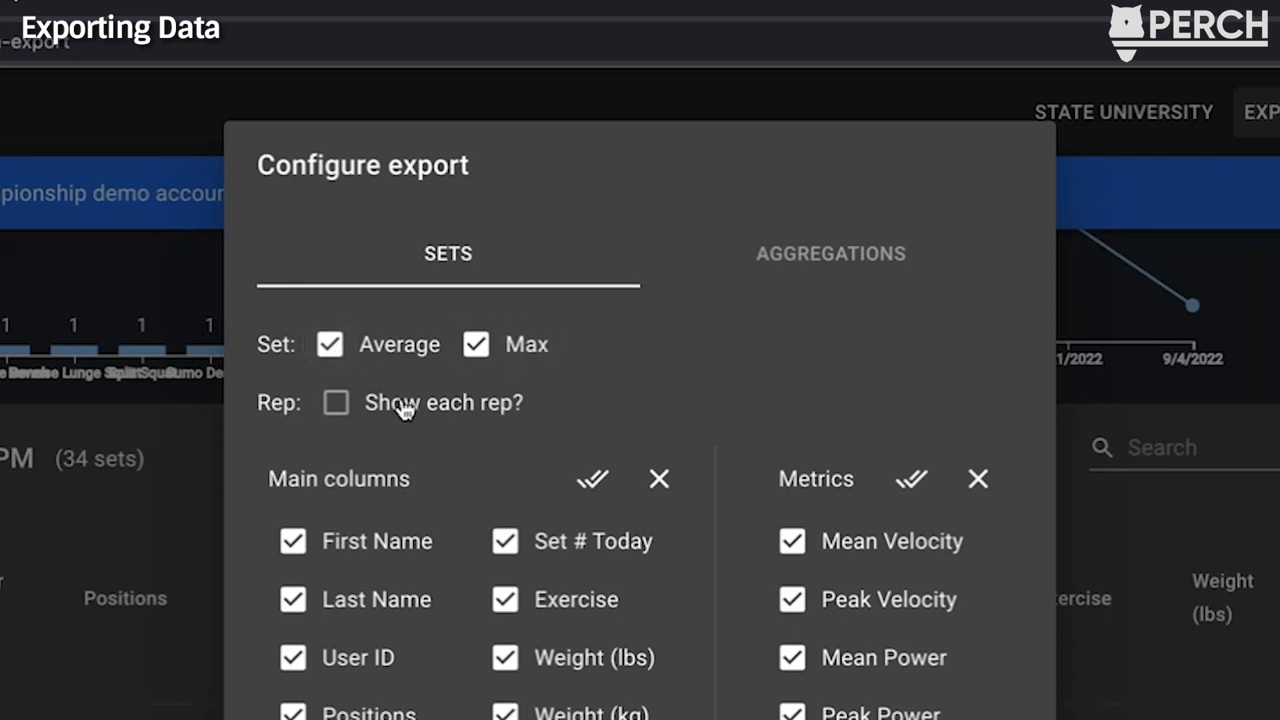
# - Show each rep with its rep number and limb in the export, and finish the configuration
pyautogui.click(336, 404)
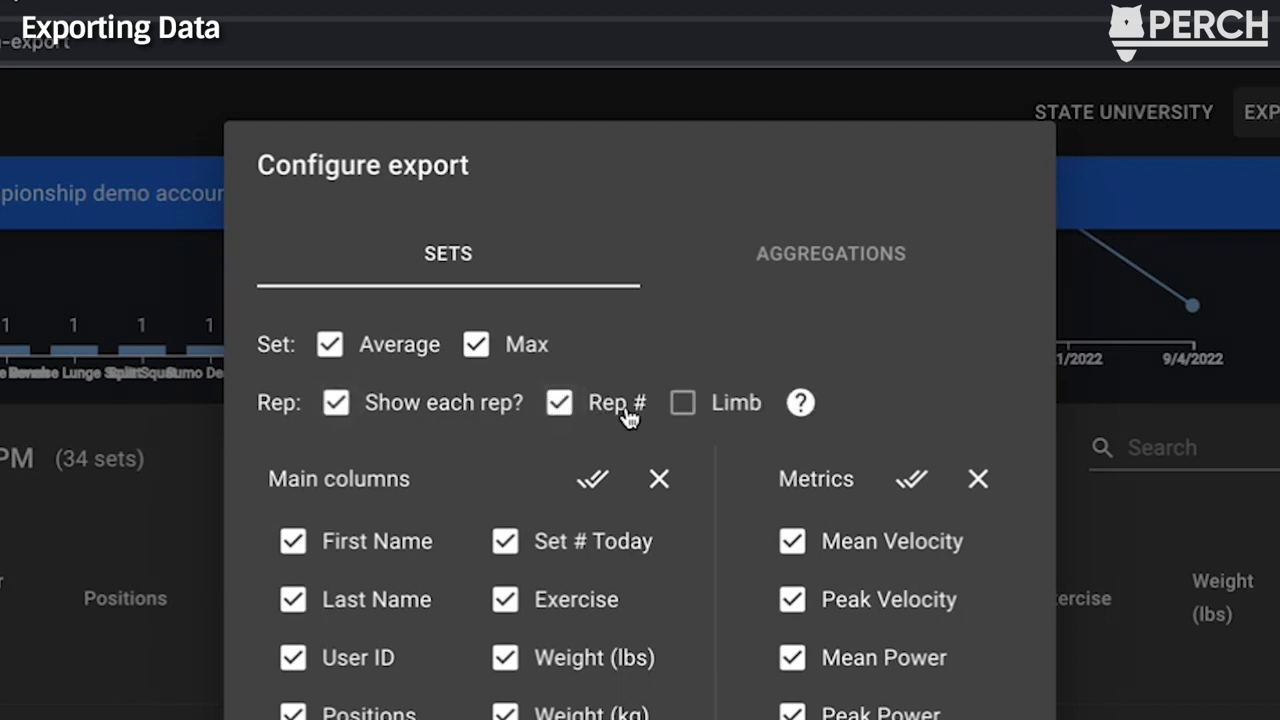
pyautogui.click(683, 403)
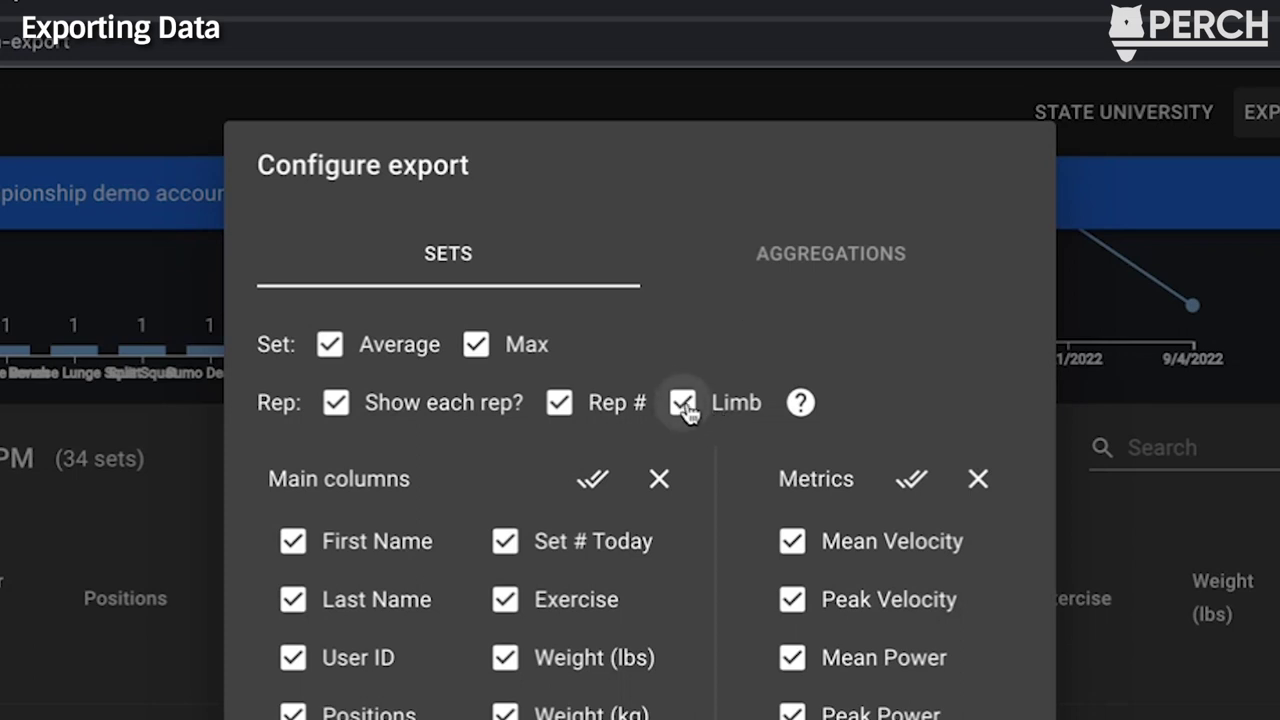
pyautogui.moveTo(803, 410)
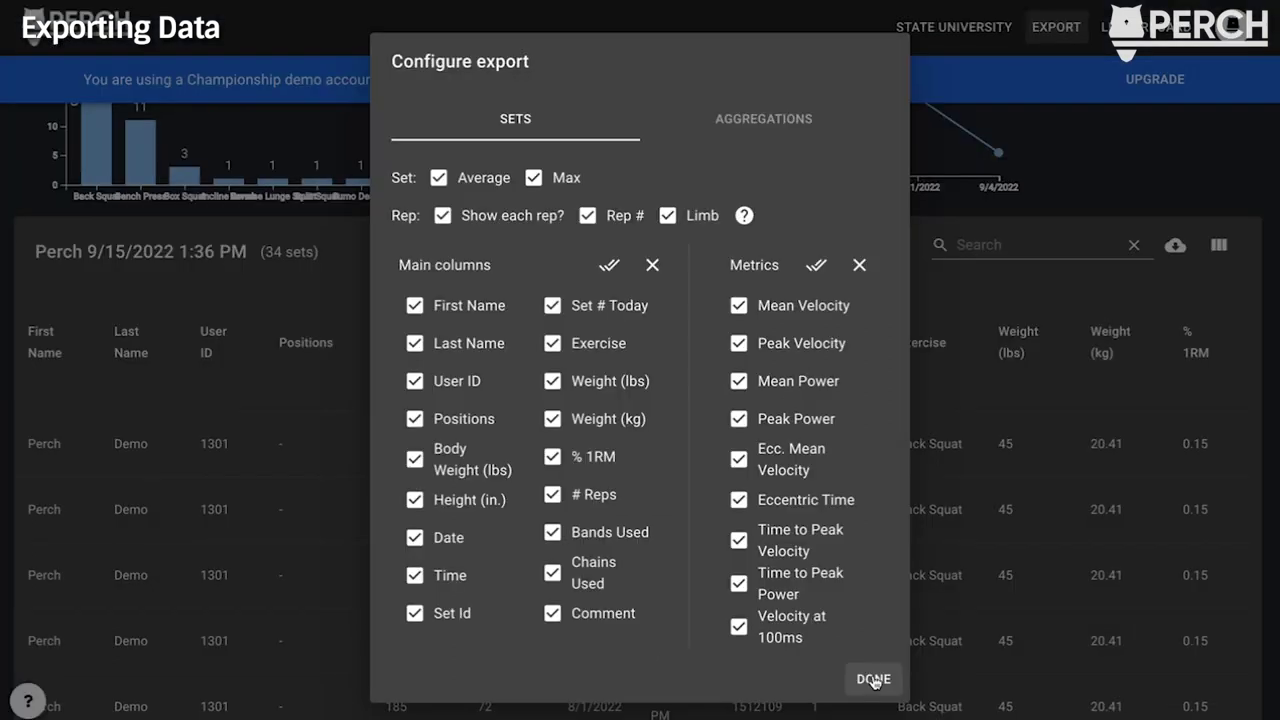
pyautogui.click(1109, 600)
# - Examine the configured sets table from the user details through the rep rows to the velocity, power and timing metrics
pyautogui.scroll(-2, 743, 496)
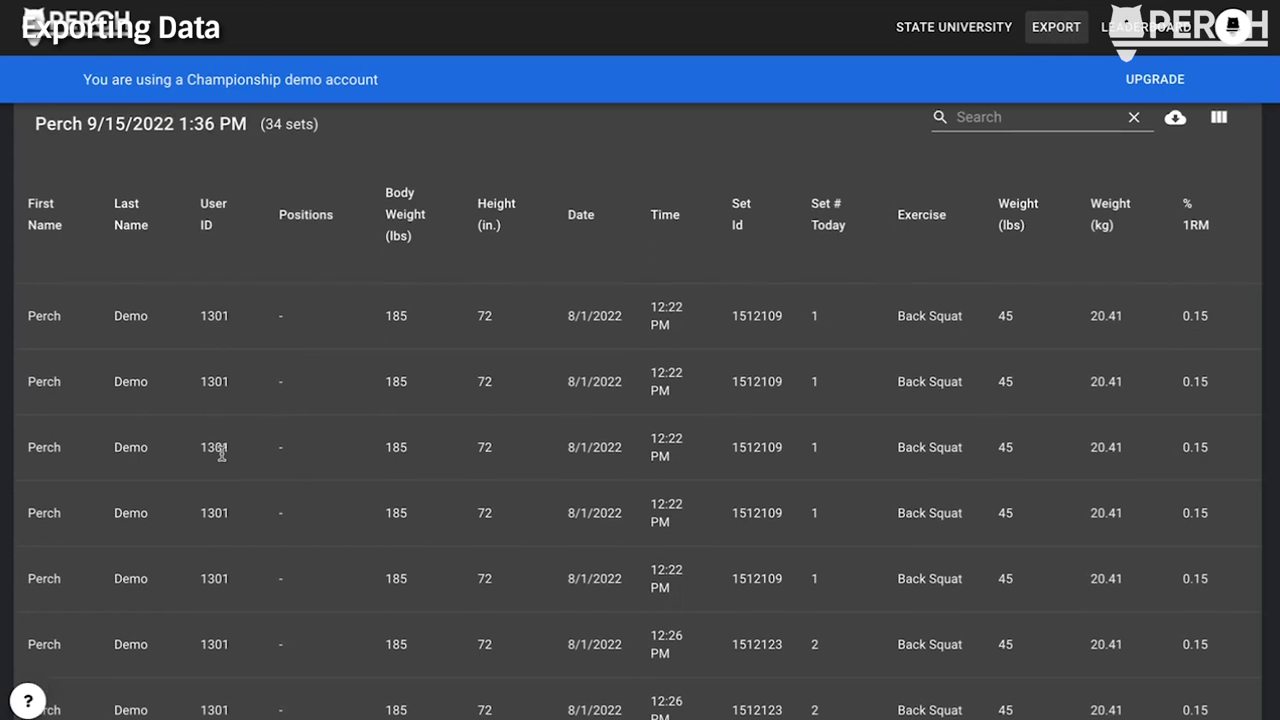
pyautogui.scroll(-1, 220, 452)
pyautogui.scroll(-1, 240, 431)
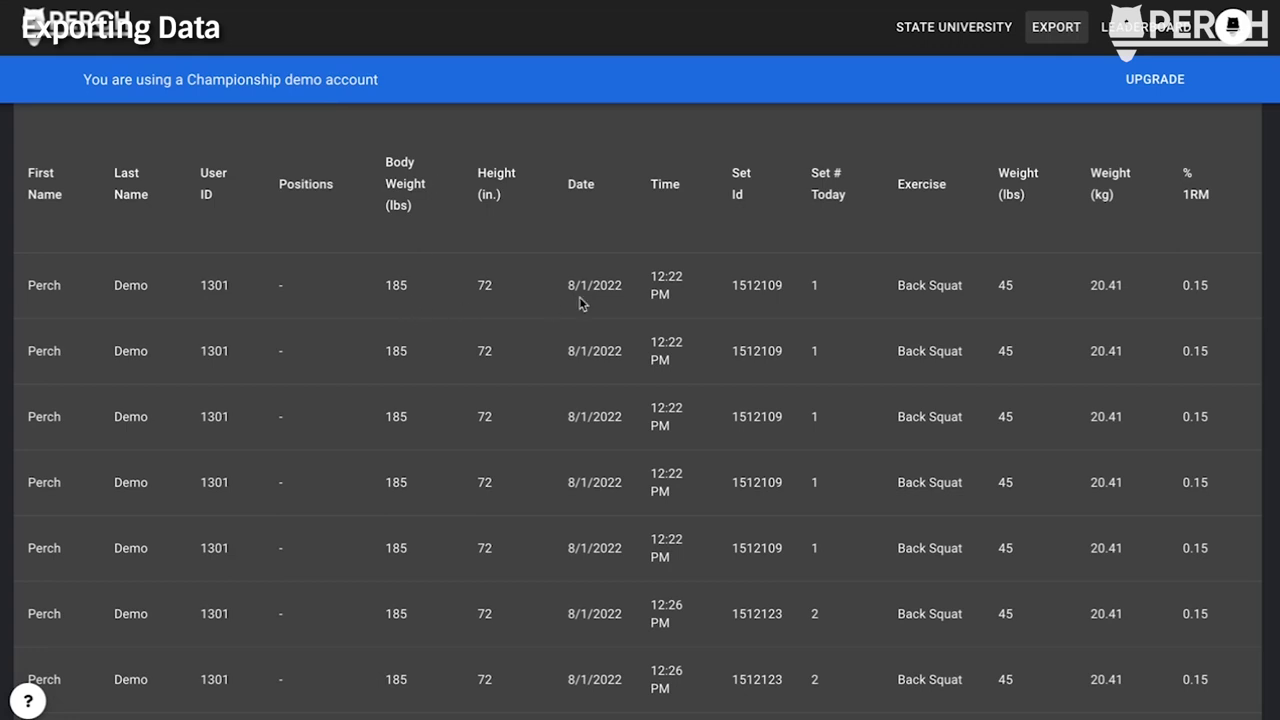
pyautogui.hscroll(5, 580, 299)
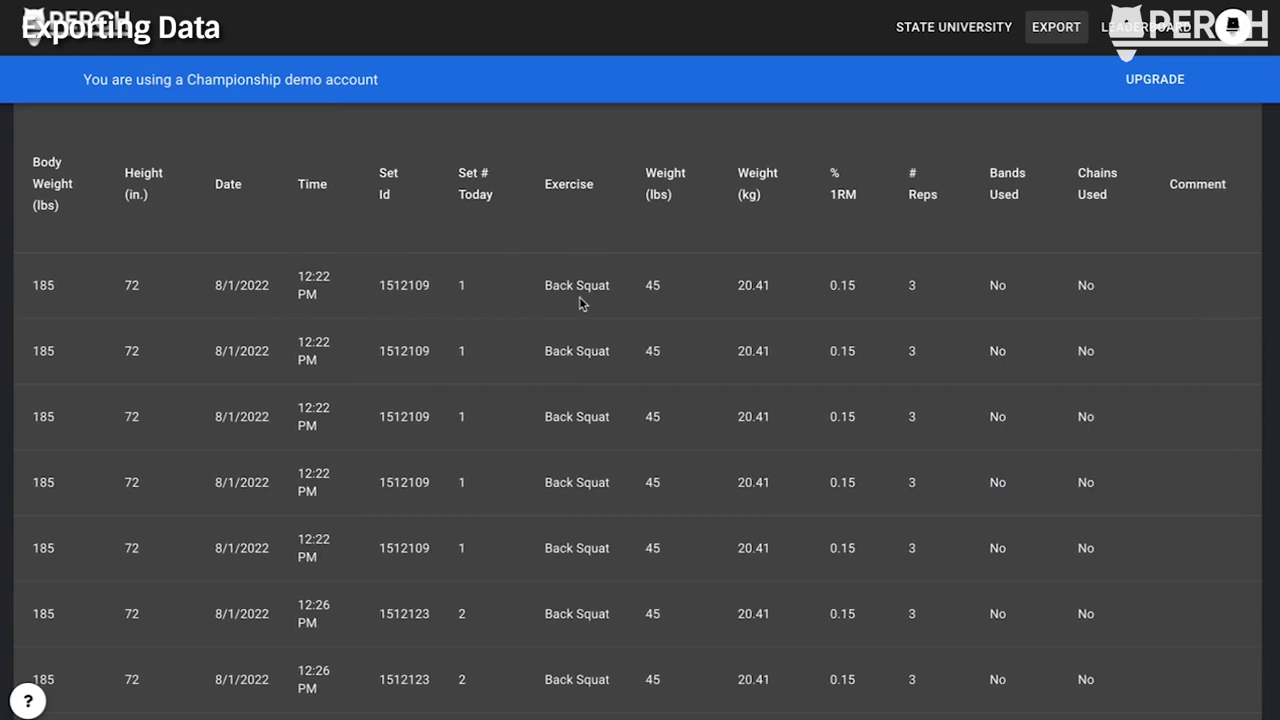
pyautogui.hscroll(1, 580, 300)
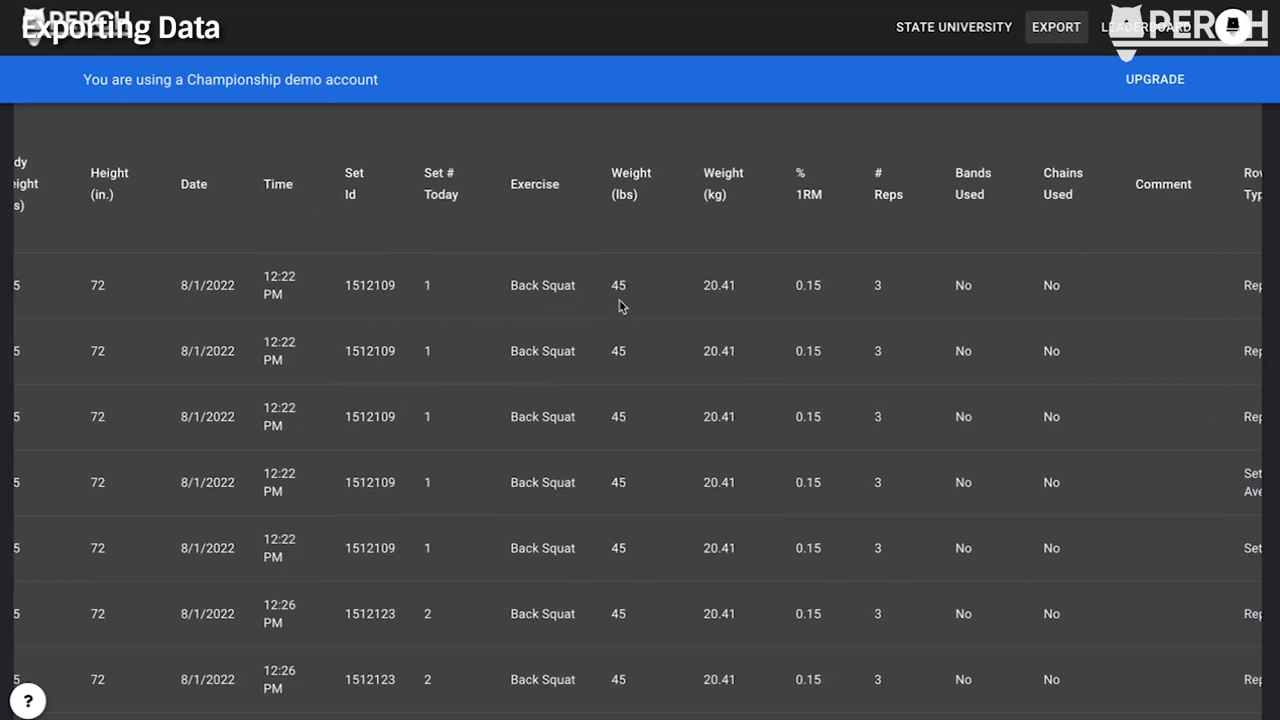
pyautogui.hscroll(2, 795, 311)
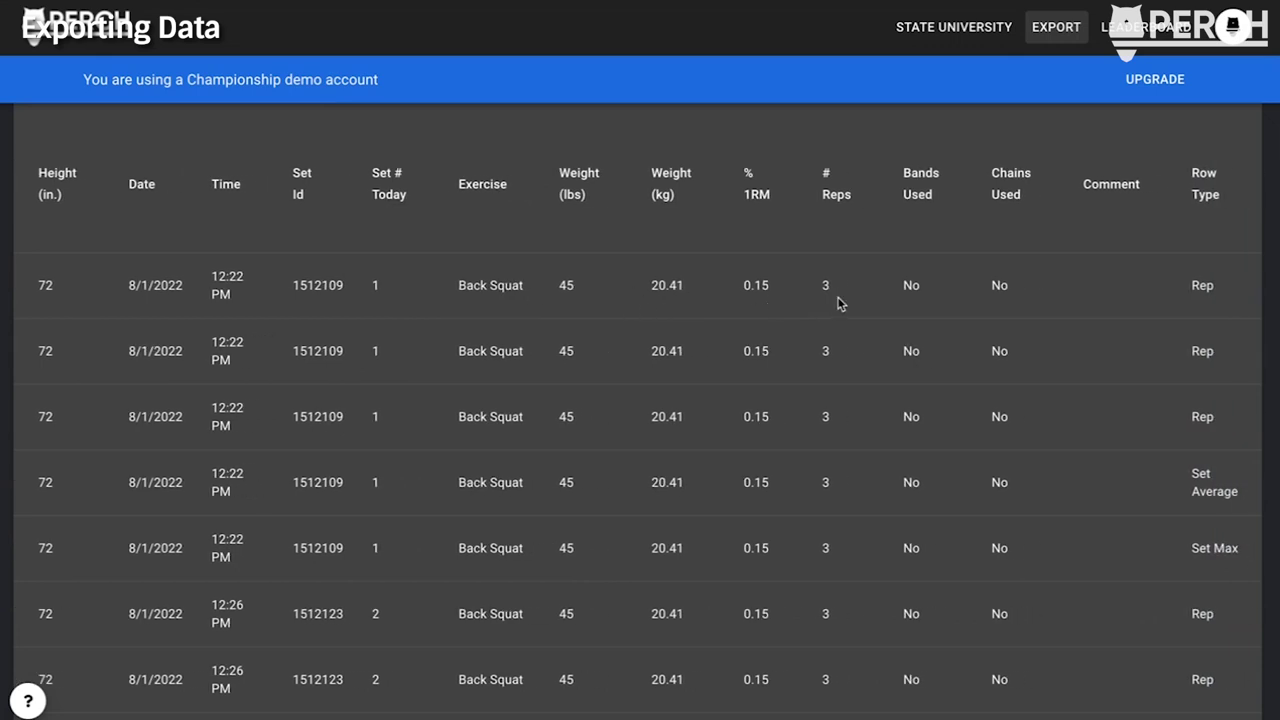
pyautogui.hscroll(2, 790, 300)
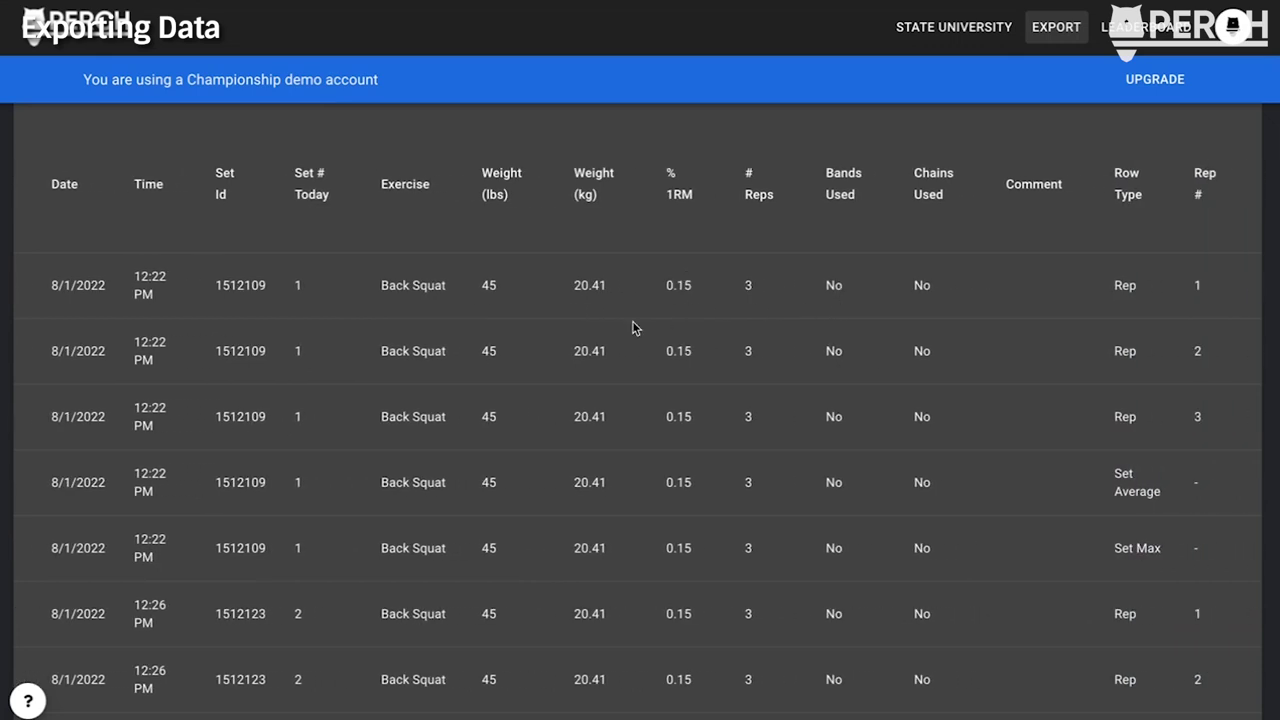
pyautogui.hscroll(4, 632, 328)
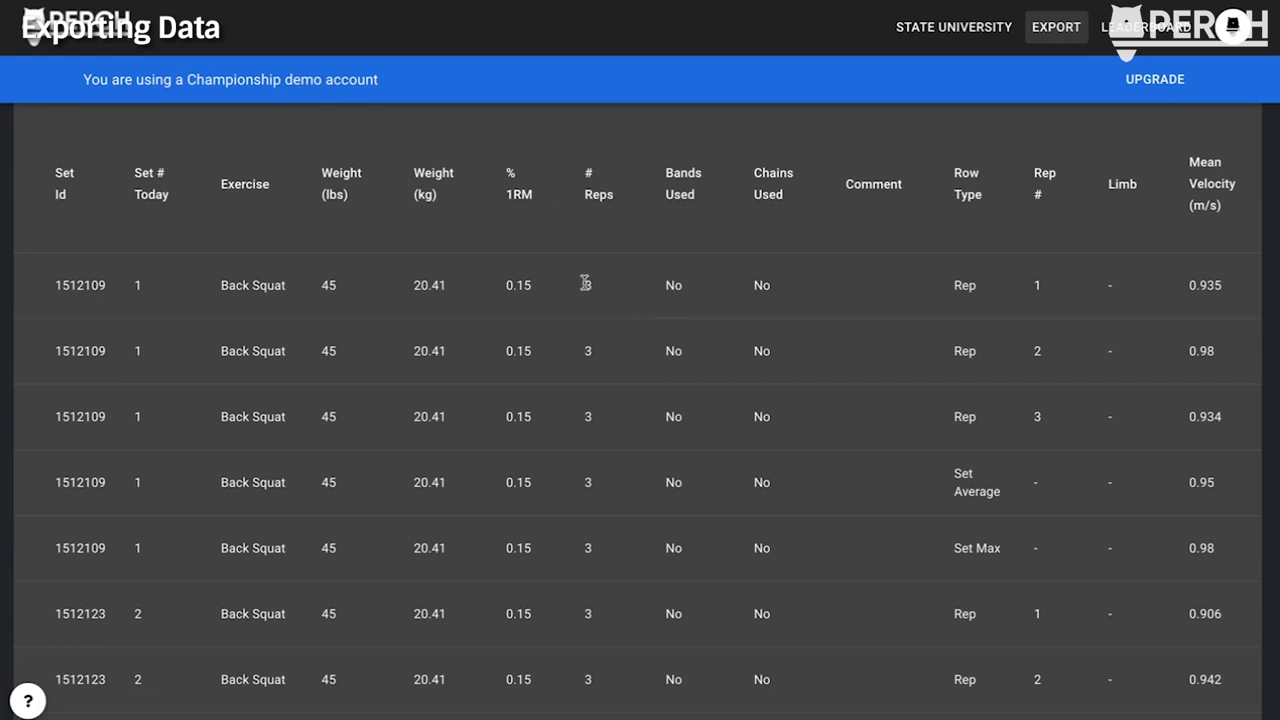
pyautogui.hscroll(7, 736, 307)
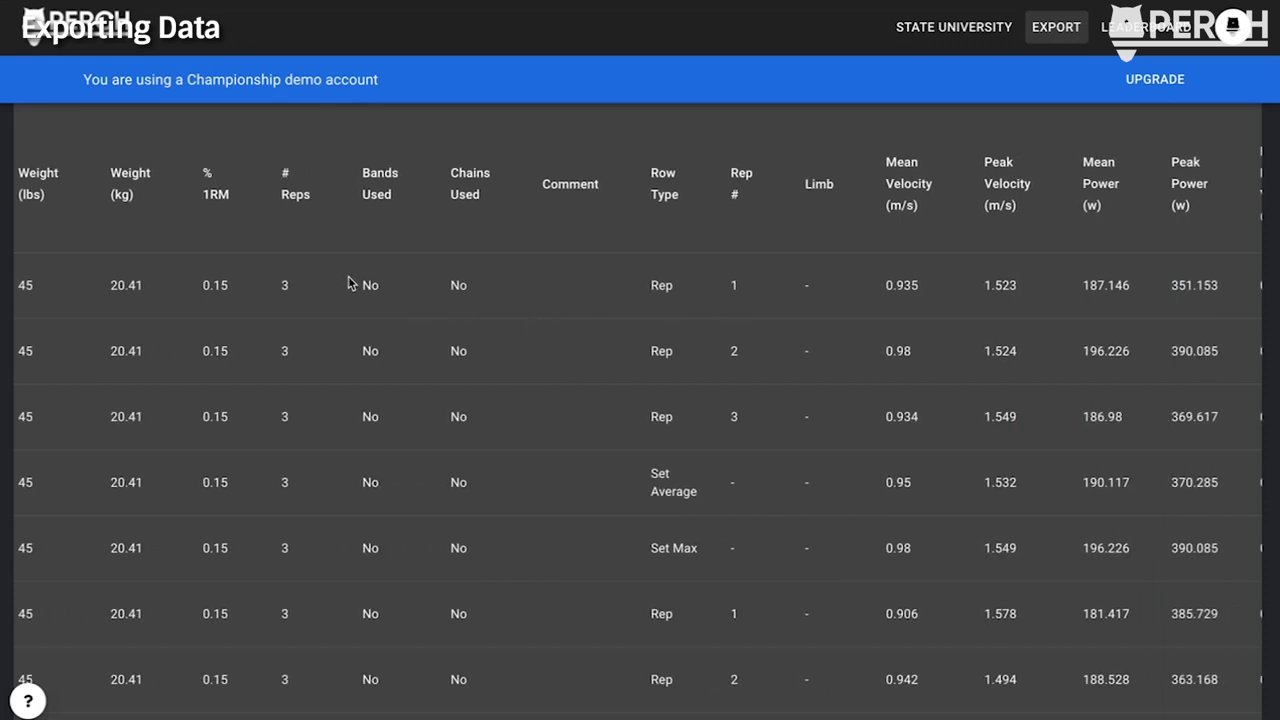
pyautogui.hscroll(11, 620, 330)
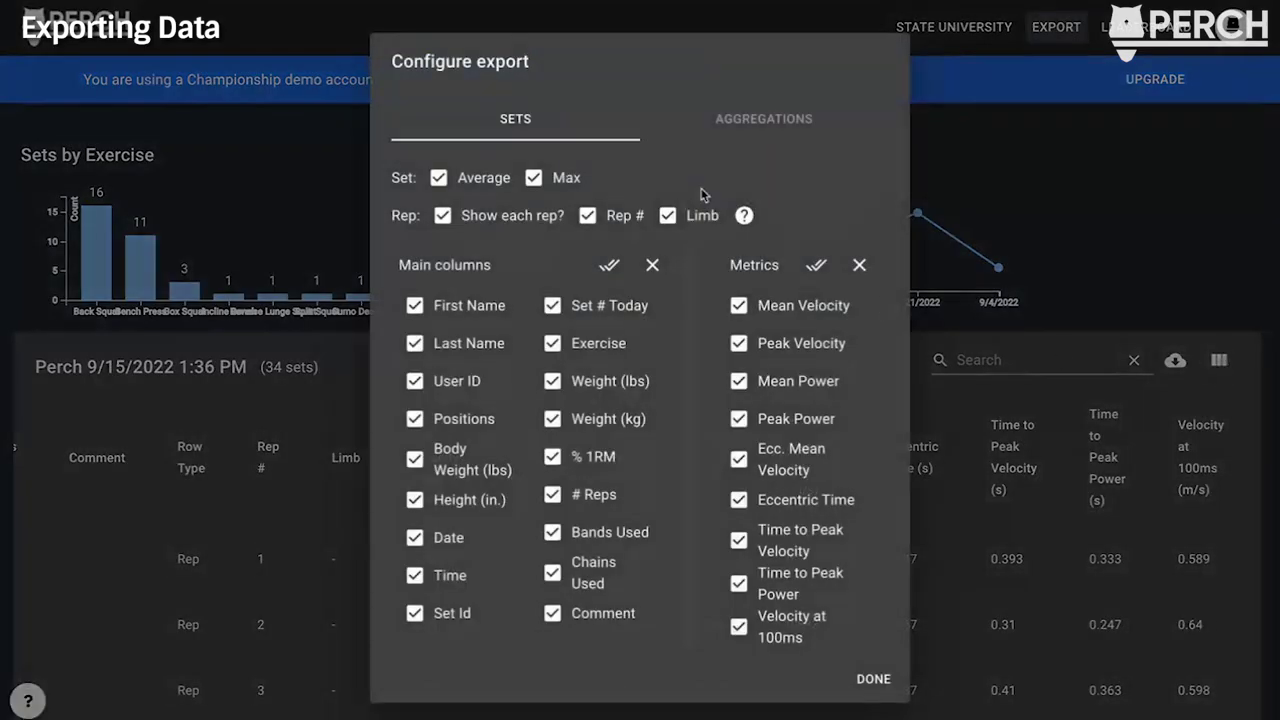
# - Switch the export to aggregations computed by exercise, with Tonnage as the aggregation and lbs as the weight unit, and finish the configuration
pyautogui.click(762, 122)
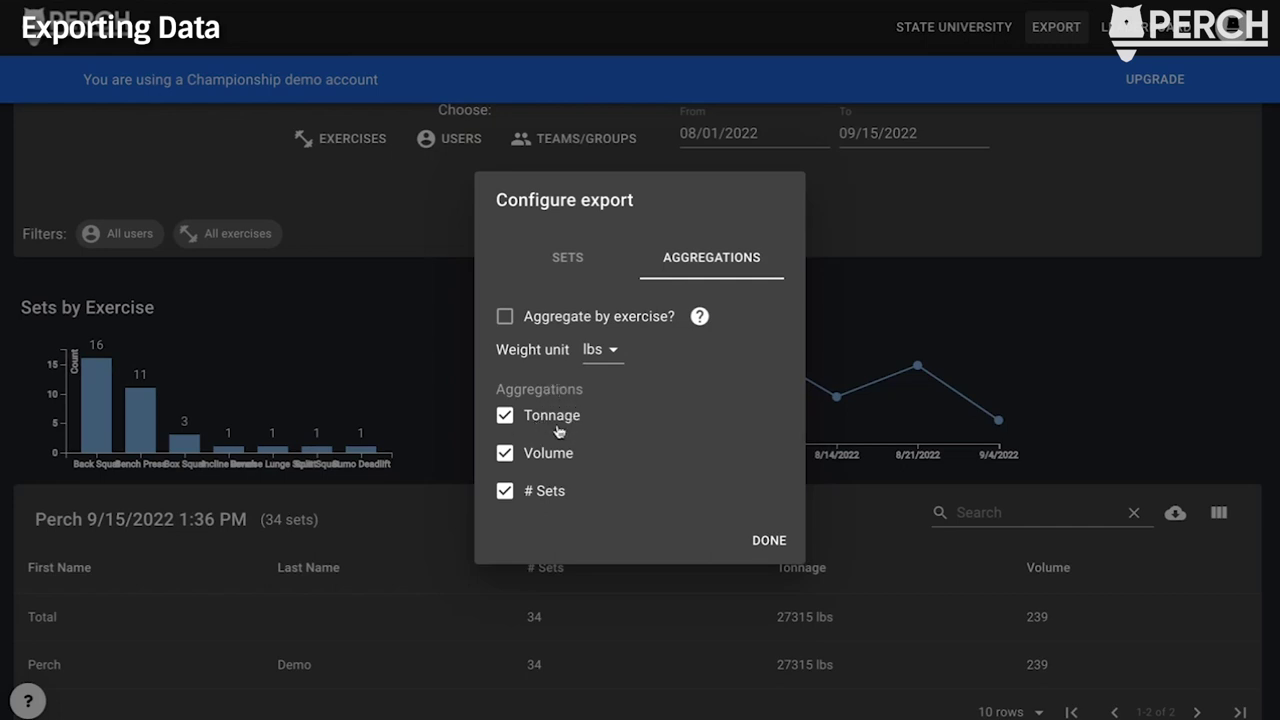
pyautogui.click(605, 352)
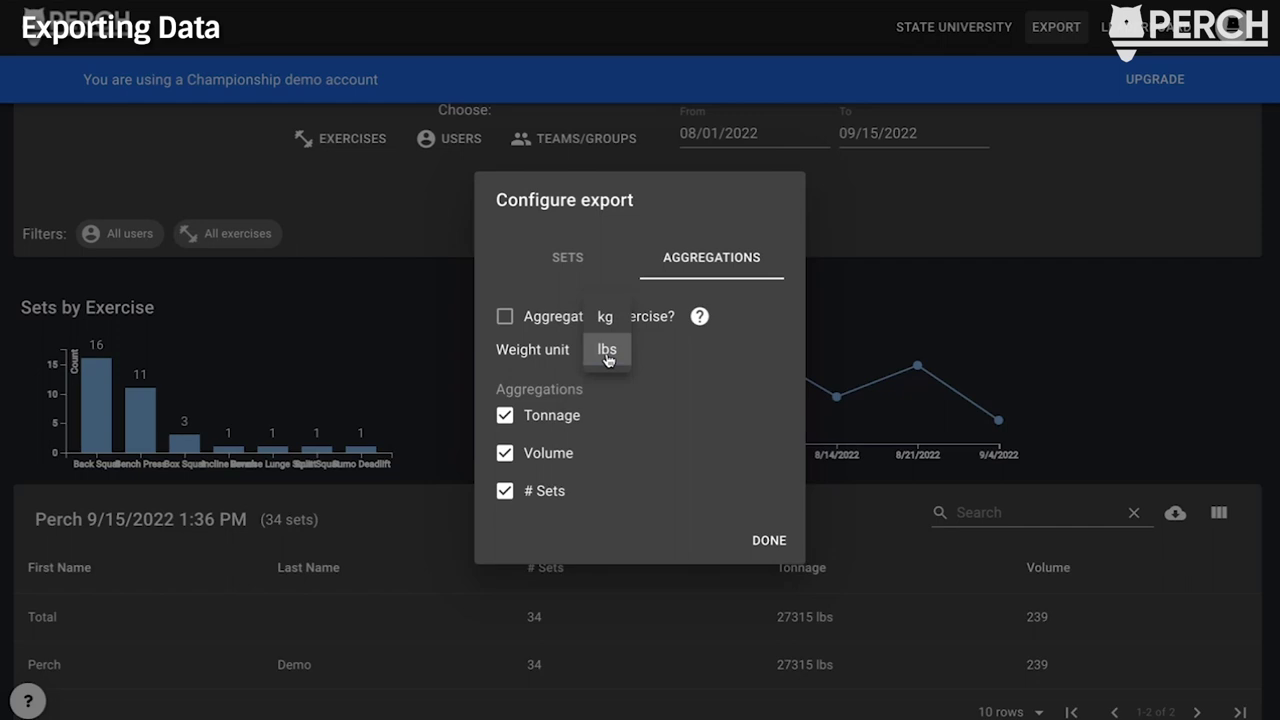
pyautogui.click(667, 357)
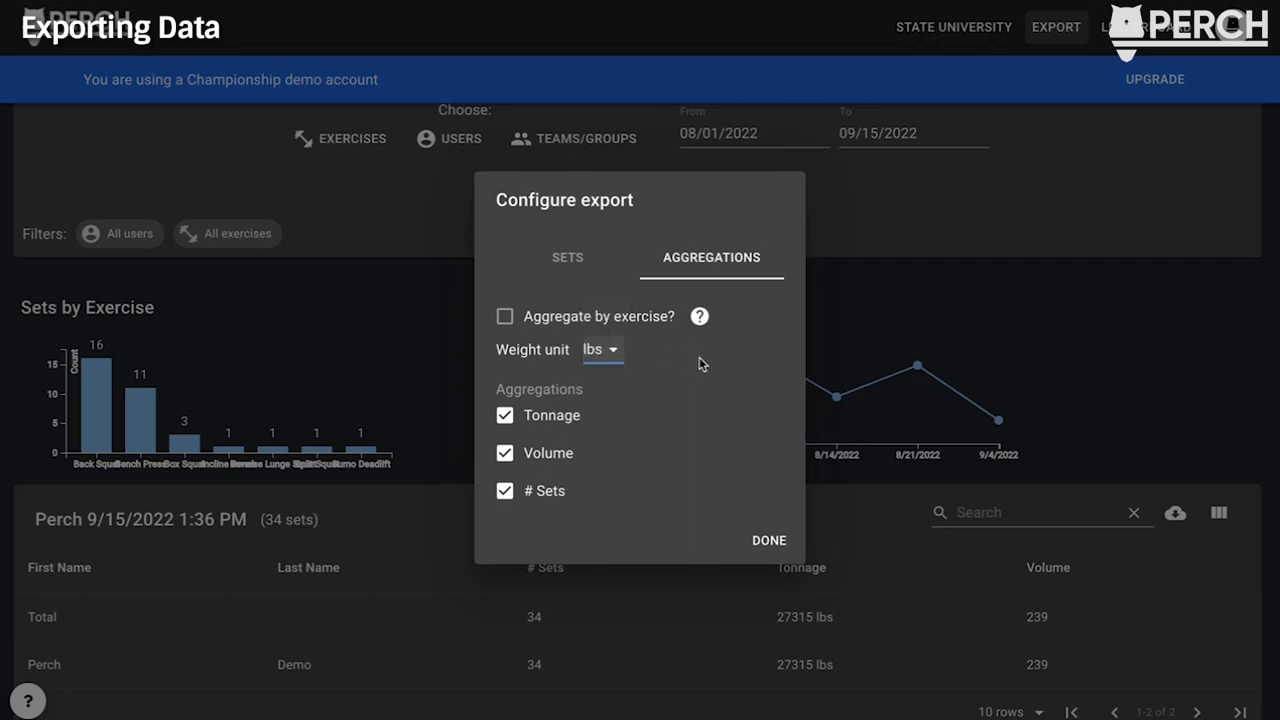
pyautogui.click(505, 317)
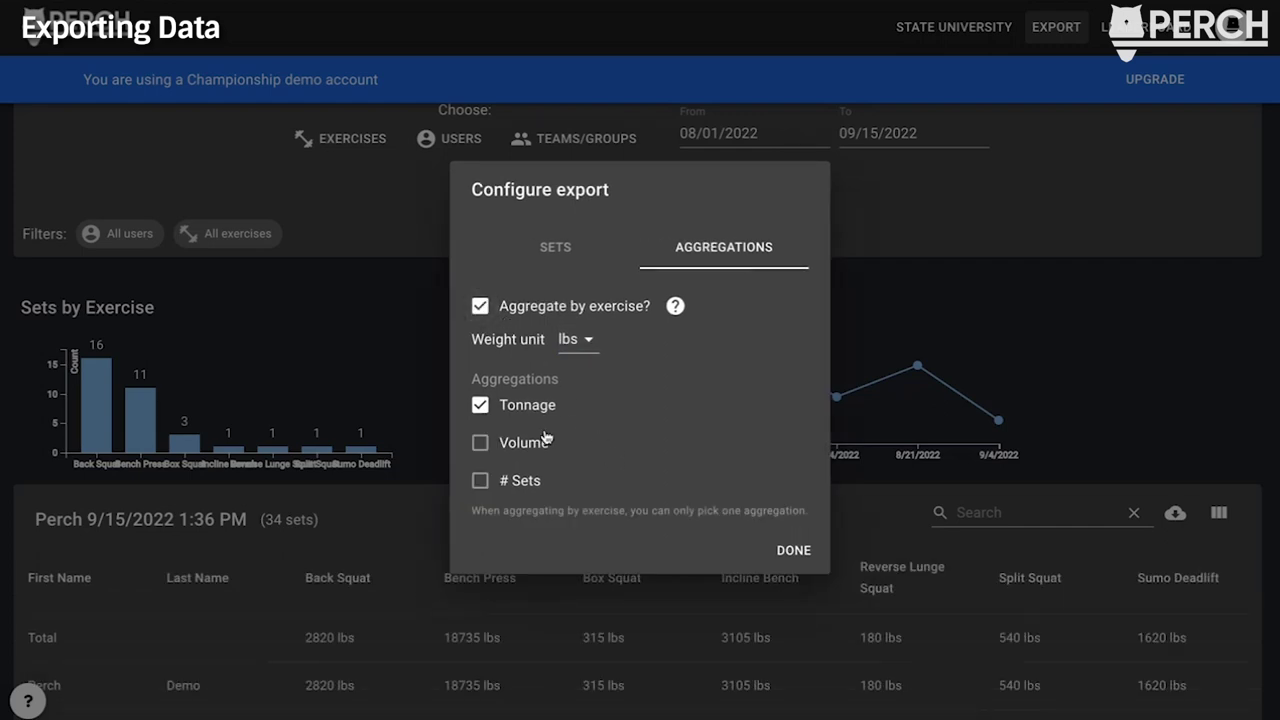
pyautogui.moveTo(672, 316)
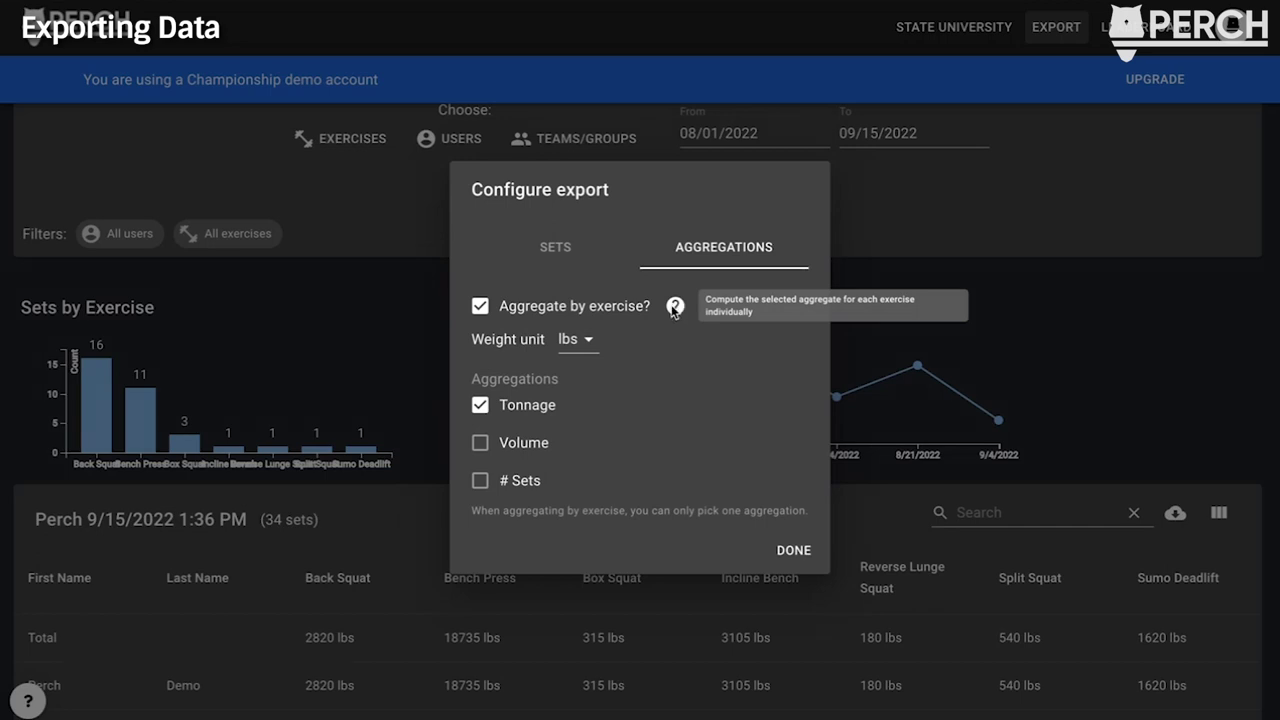
pyautogui.click(790, 548)
# - Check which file formats the aggregated table can be exported in, without exporting it
pyautogui.scroll(-1, 548, 430)
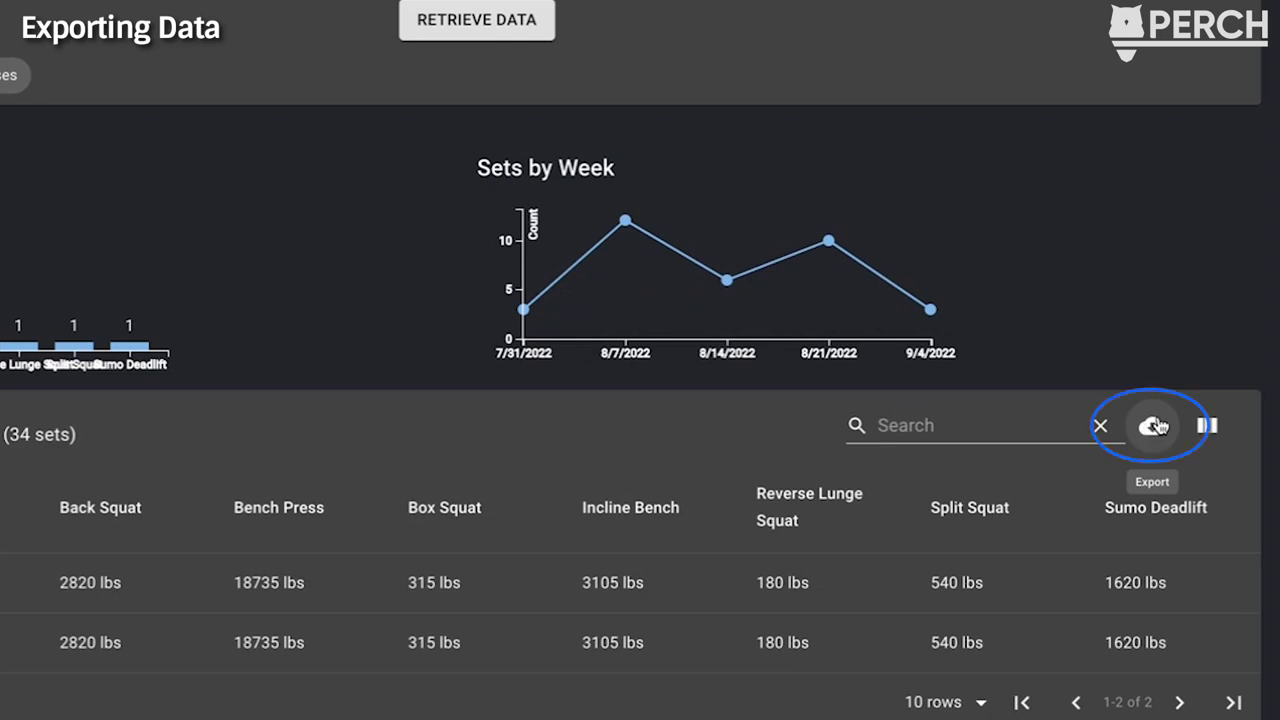
pyautogui.click(1155, 427)
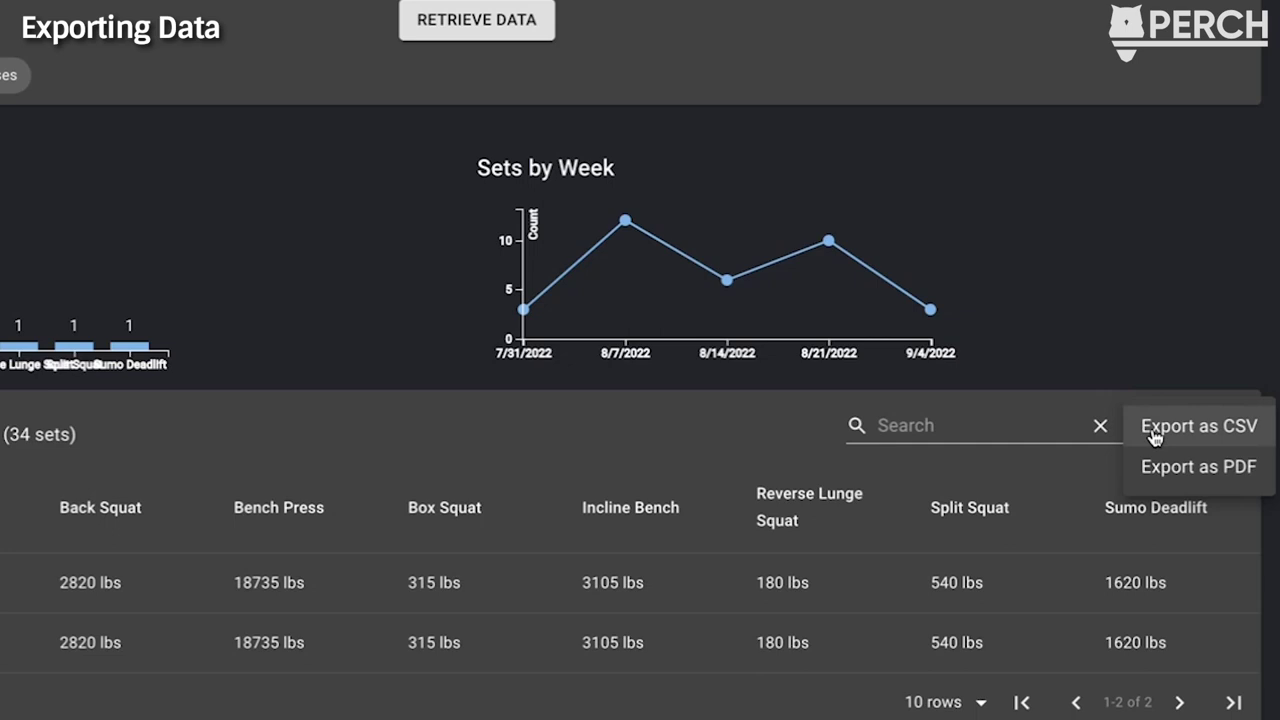
pyautogui.click(1075, 250)
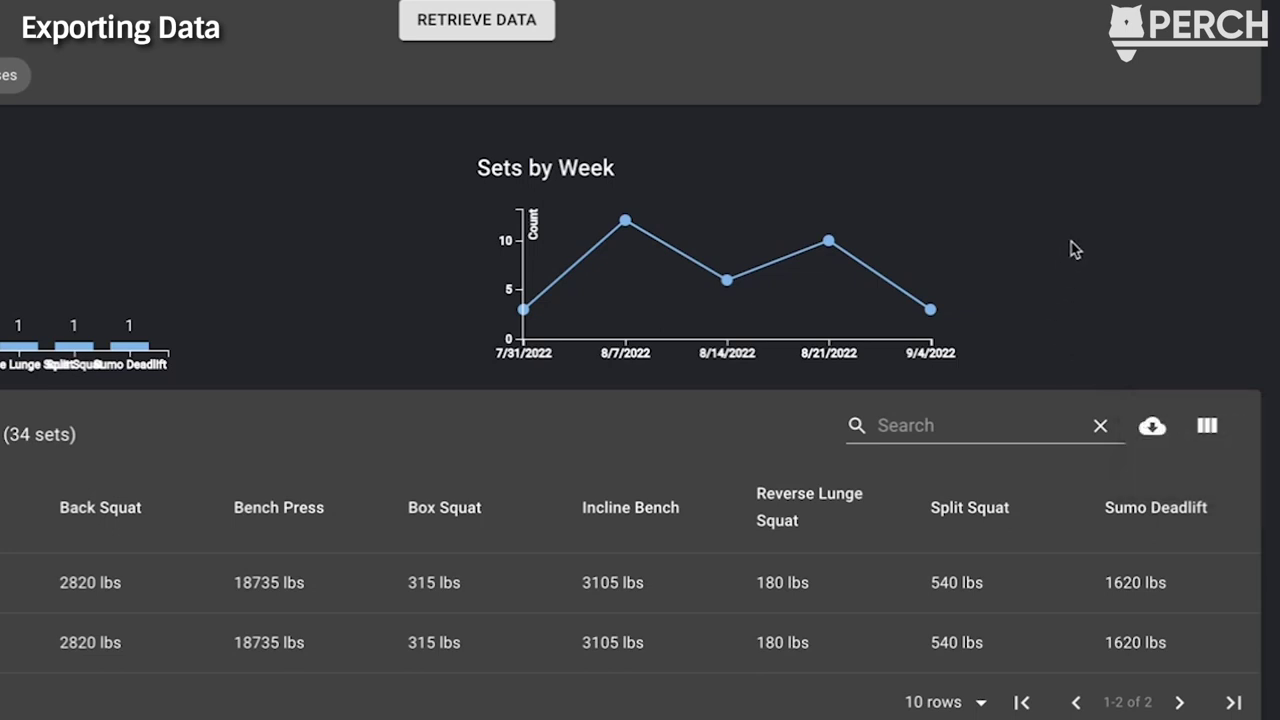
# - Review the team insights dashboard for all teams over the last 30 days
pyautogui.scroll(2, 1075, 250)
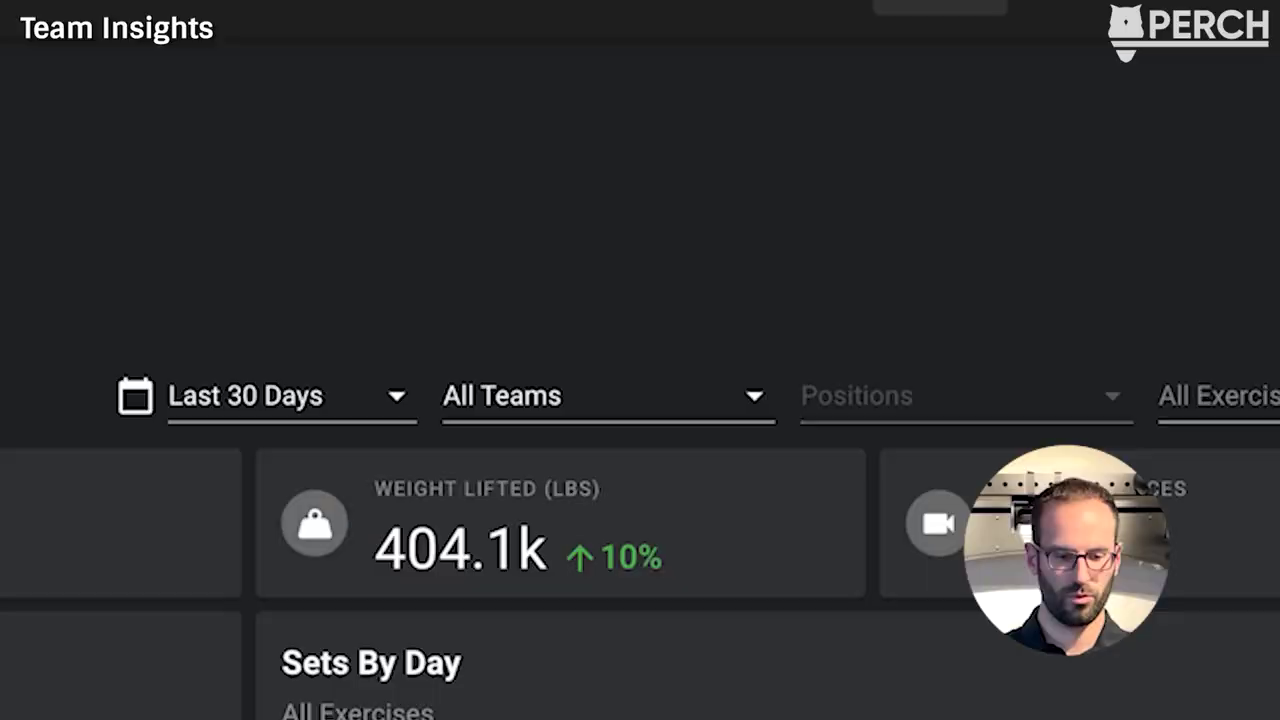
pyautogui.scroll(-1, 640, 540)
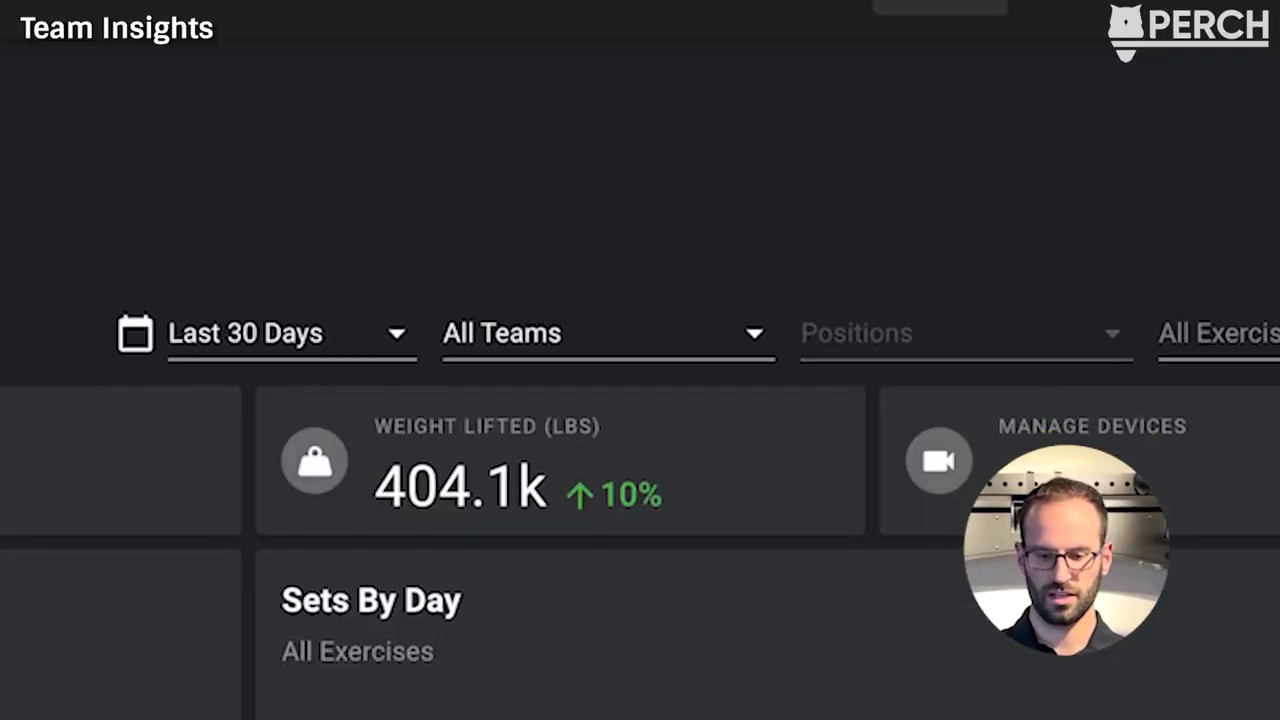